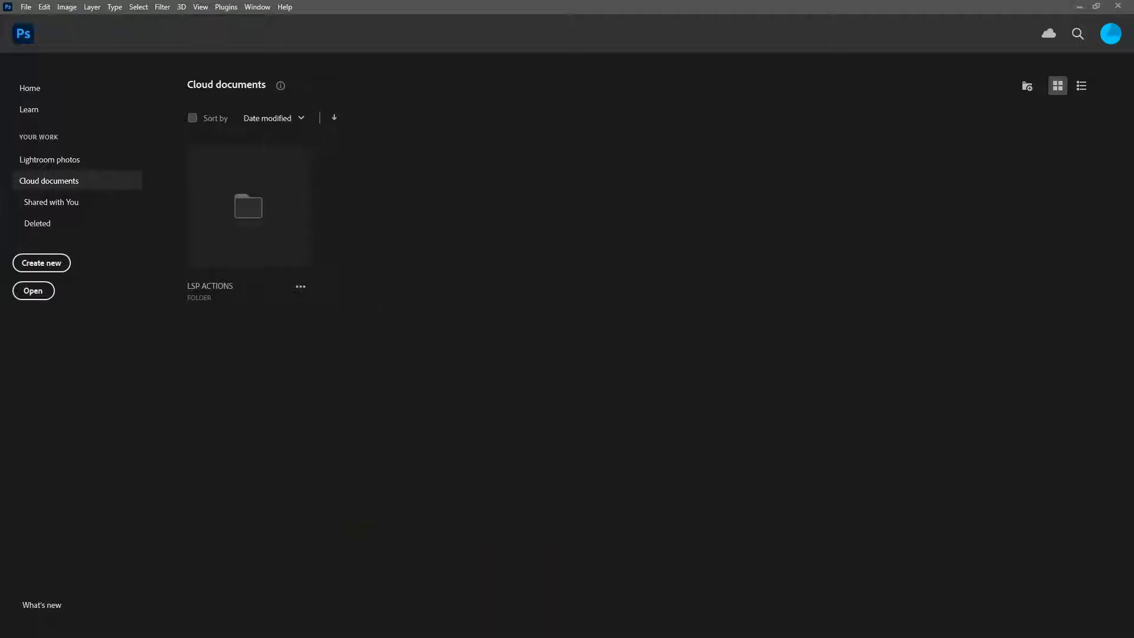
- Extract the LSP BUNNY HOP - Complete Kit.zip archive in the downloads folder
left_click_drag(441, 636, 504, 88)
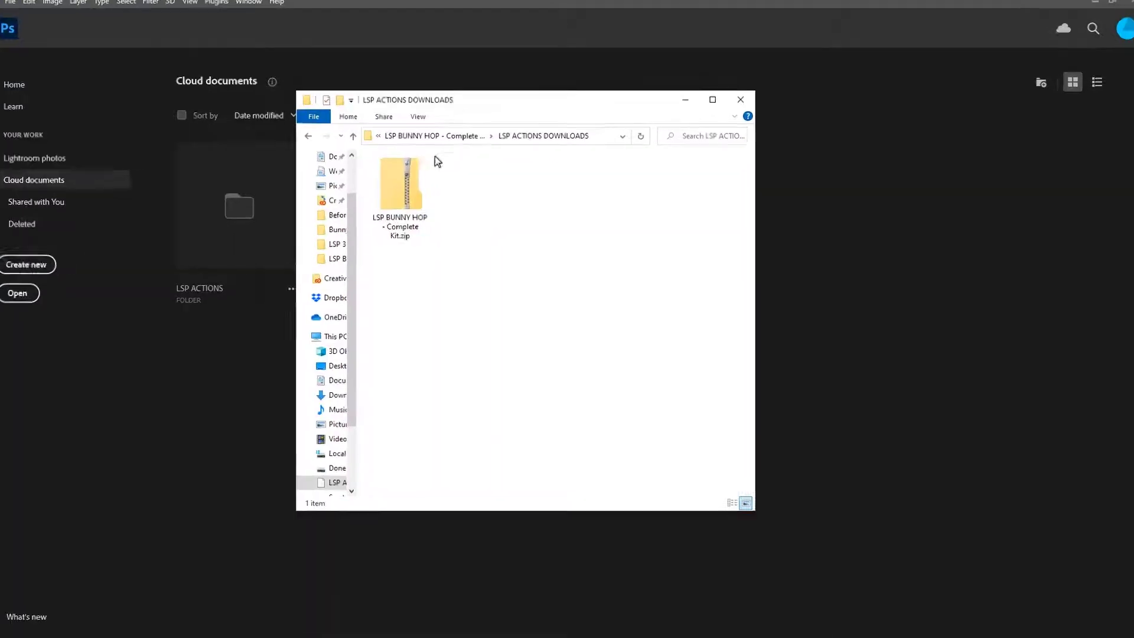
left_click(409, 192)
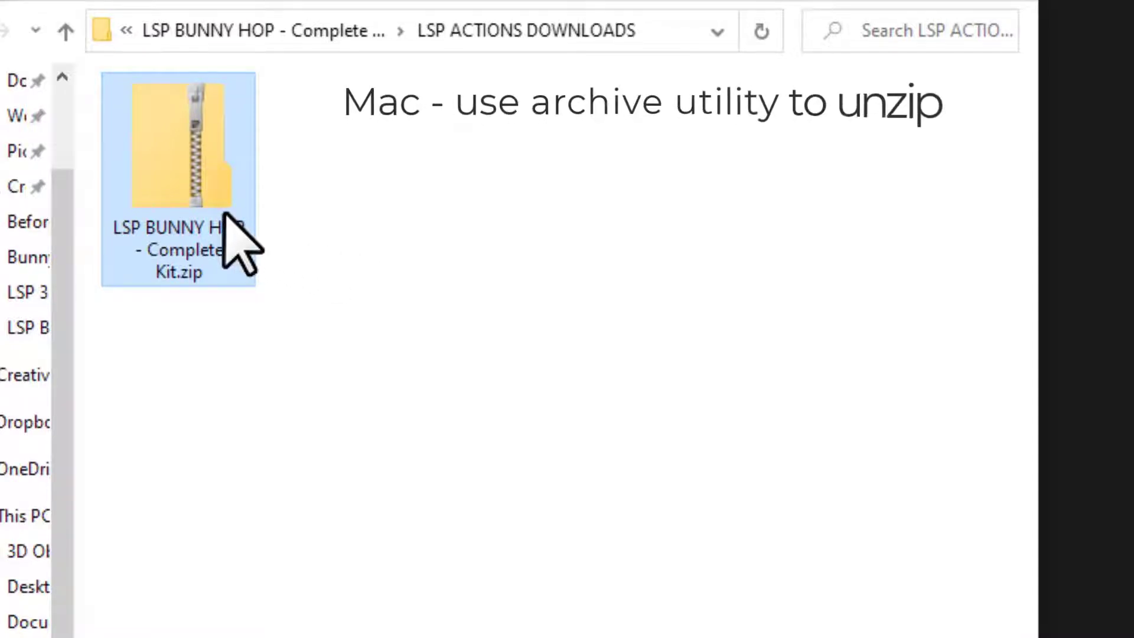
right_click(192, 172)
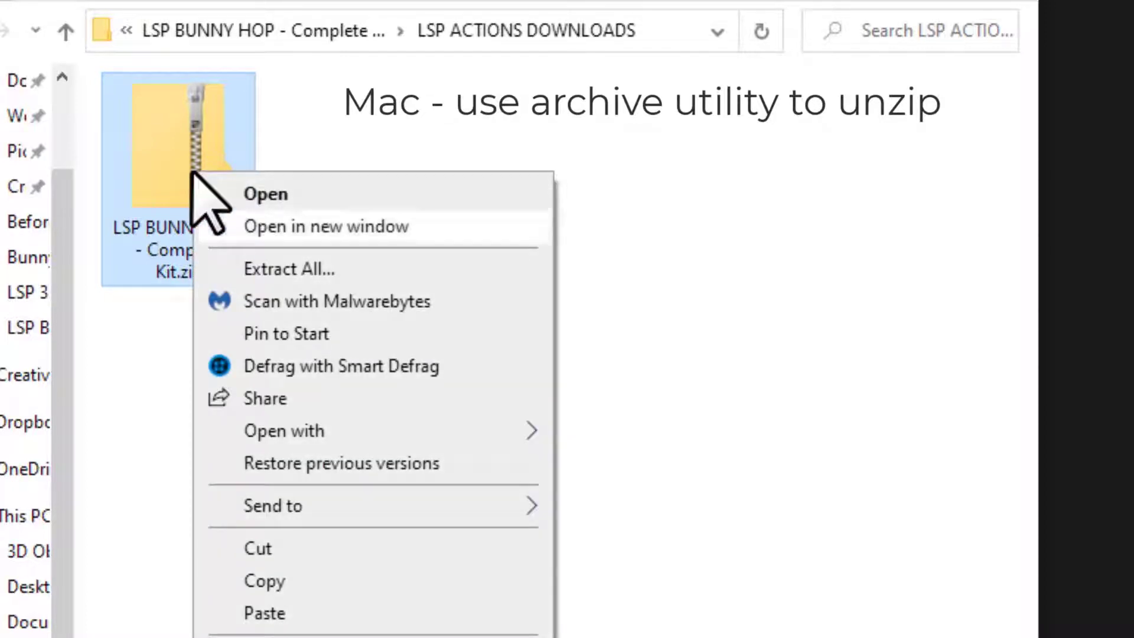
left_click(333, 267)
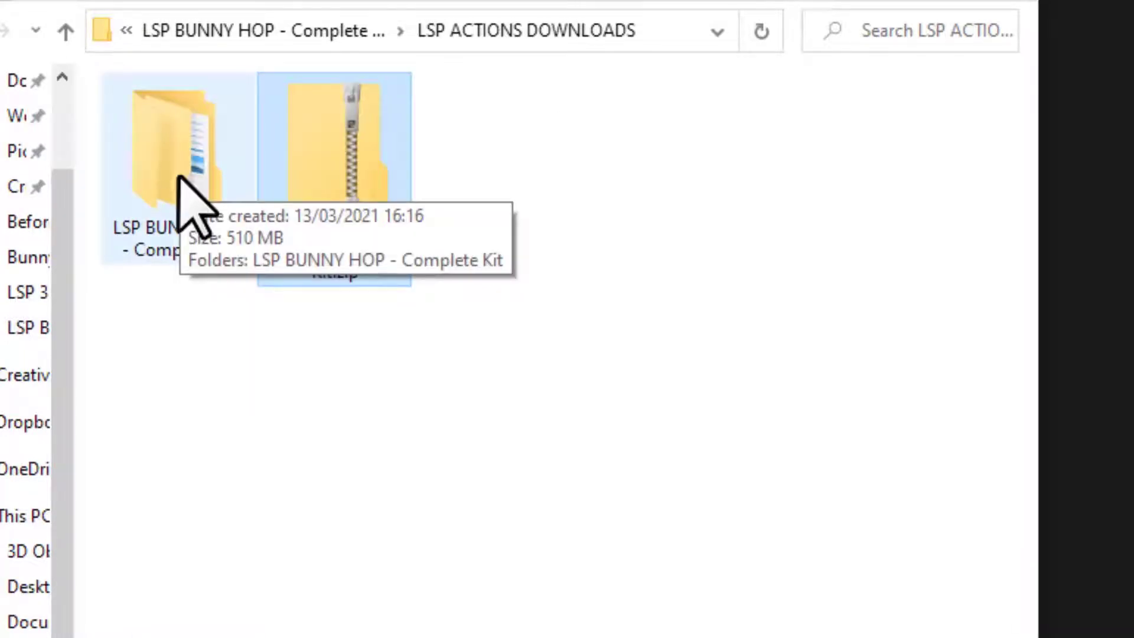
- Browse the extracted kit's LSP 45 BUNNY OVERLAYS Png Files folder
double_click(195, 204)
left_click(169, 120)
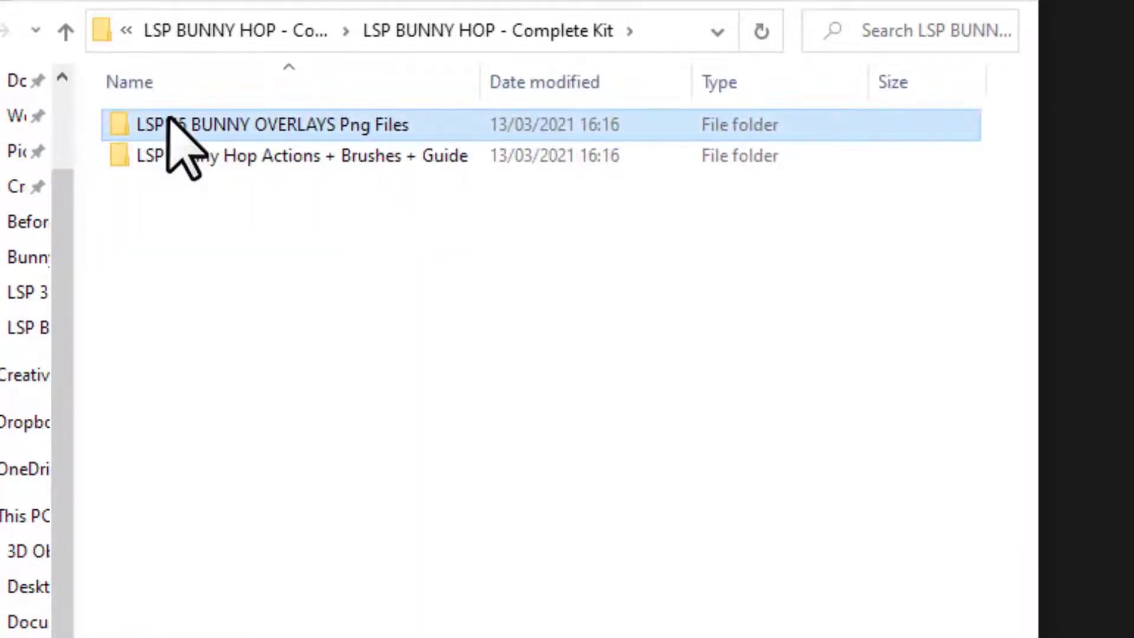
double_click(201, 125)
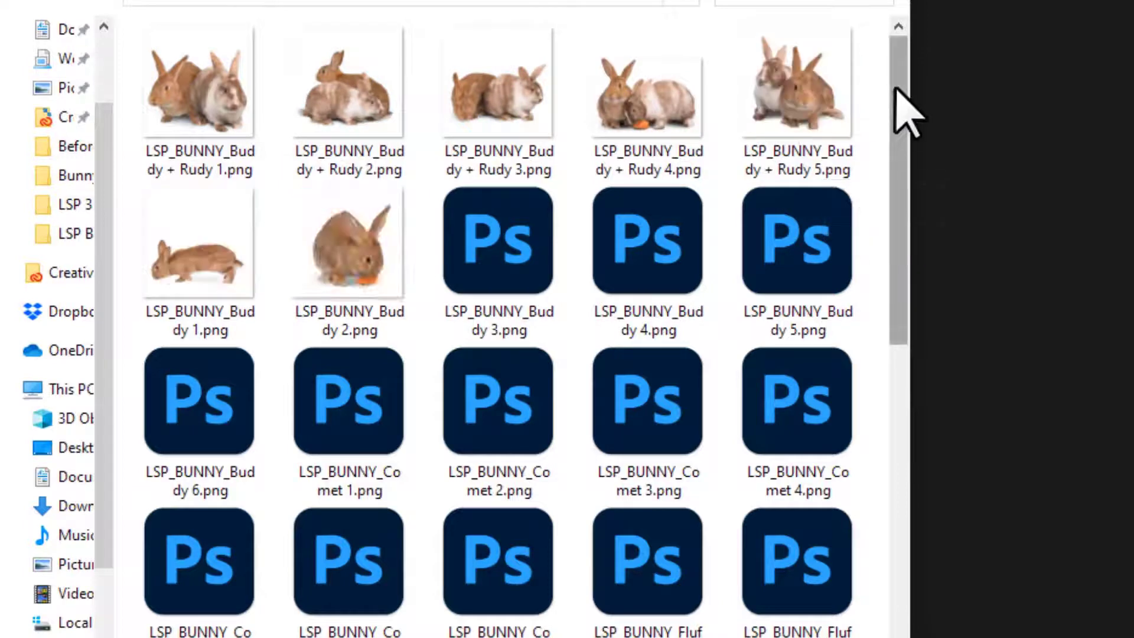
mouse_move(893, 88)
left_mouse_down()
mouse_move(905, 230)
mouse_move(898, 76)
left_mouse_up()
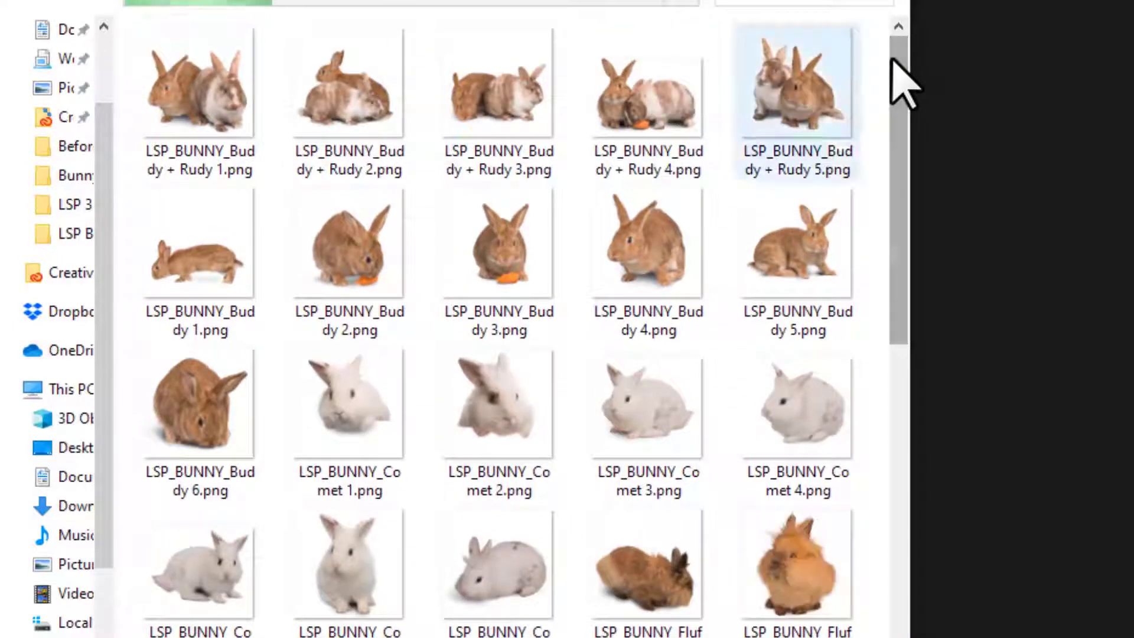
left_click(12, 1)
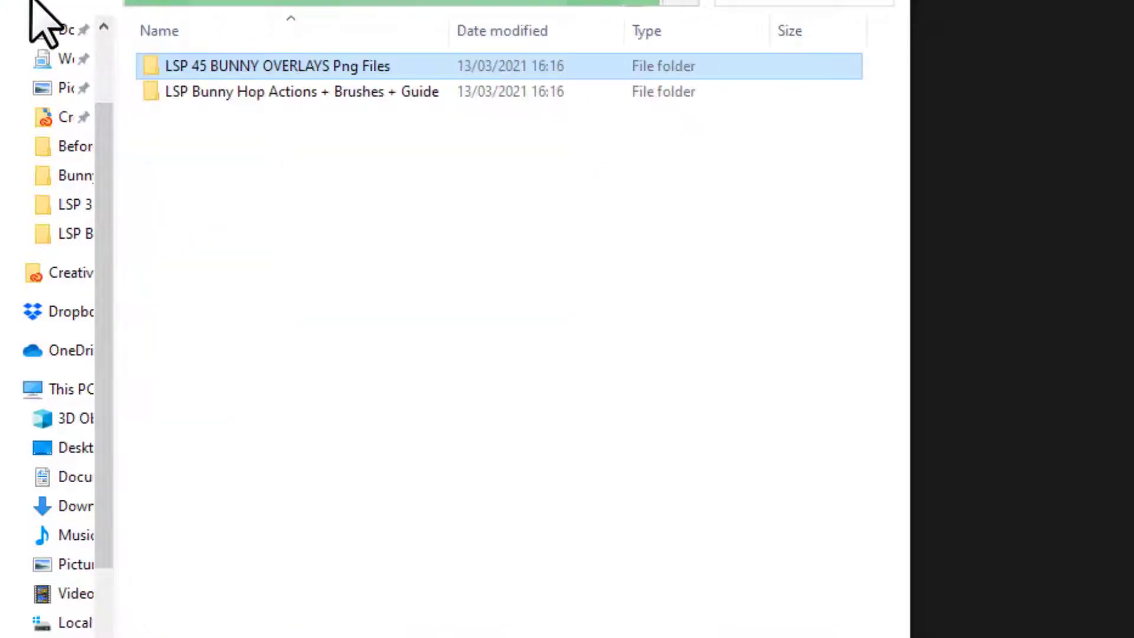
- Load the LSP - BUNNY HOP Photoshop Actions V04.atn file into Photoshop
double_click(226, 91)
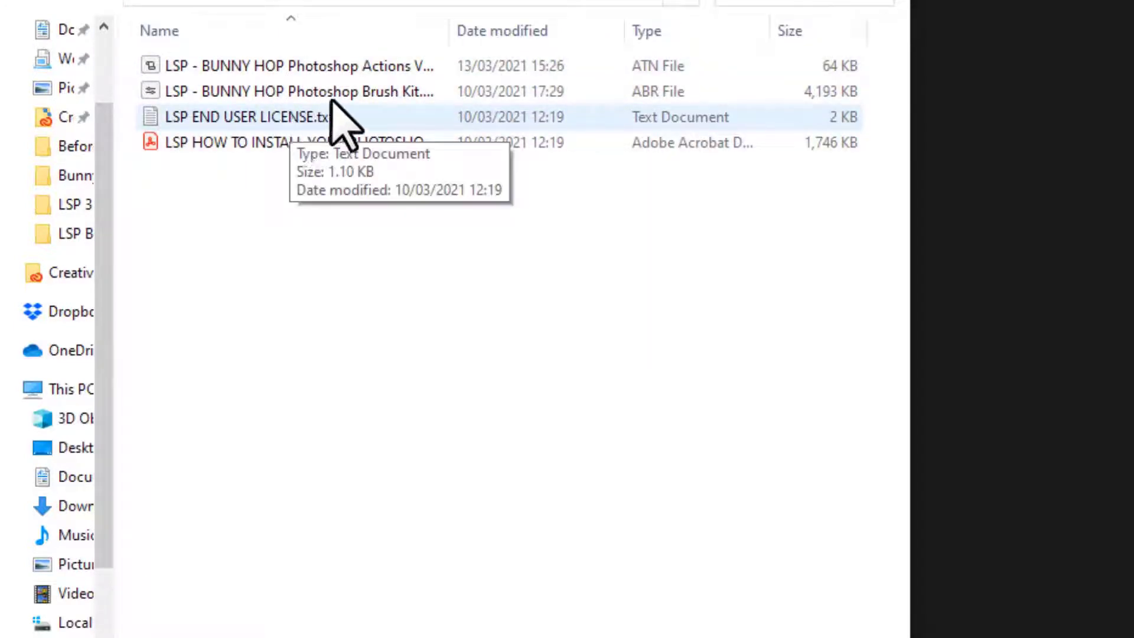
left_click(338, 74)
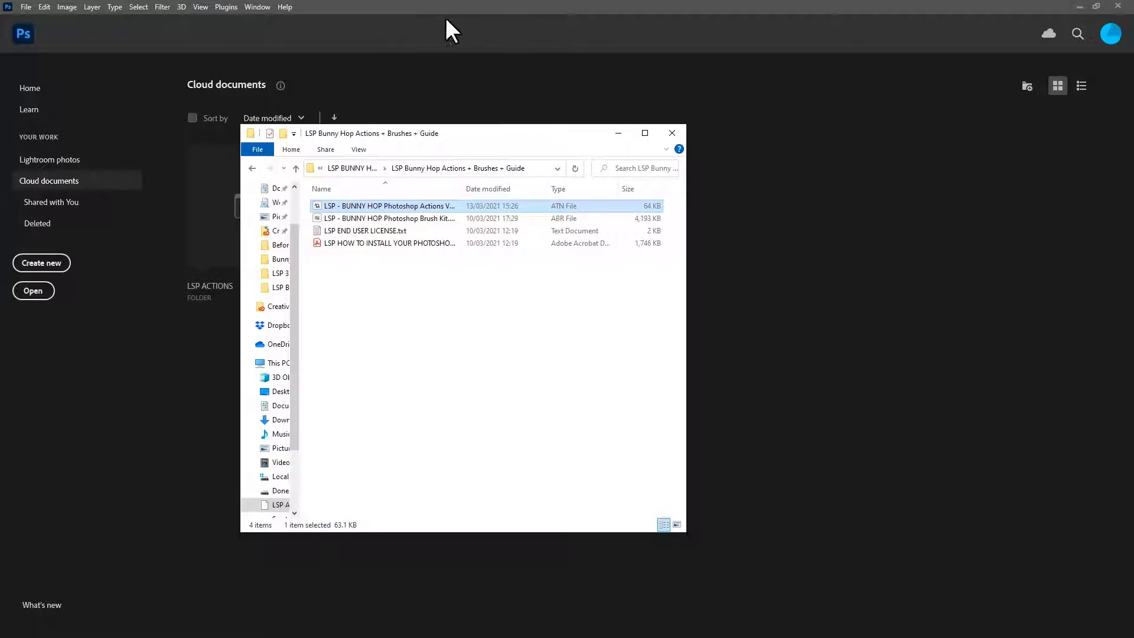
double_click(406, 205)
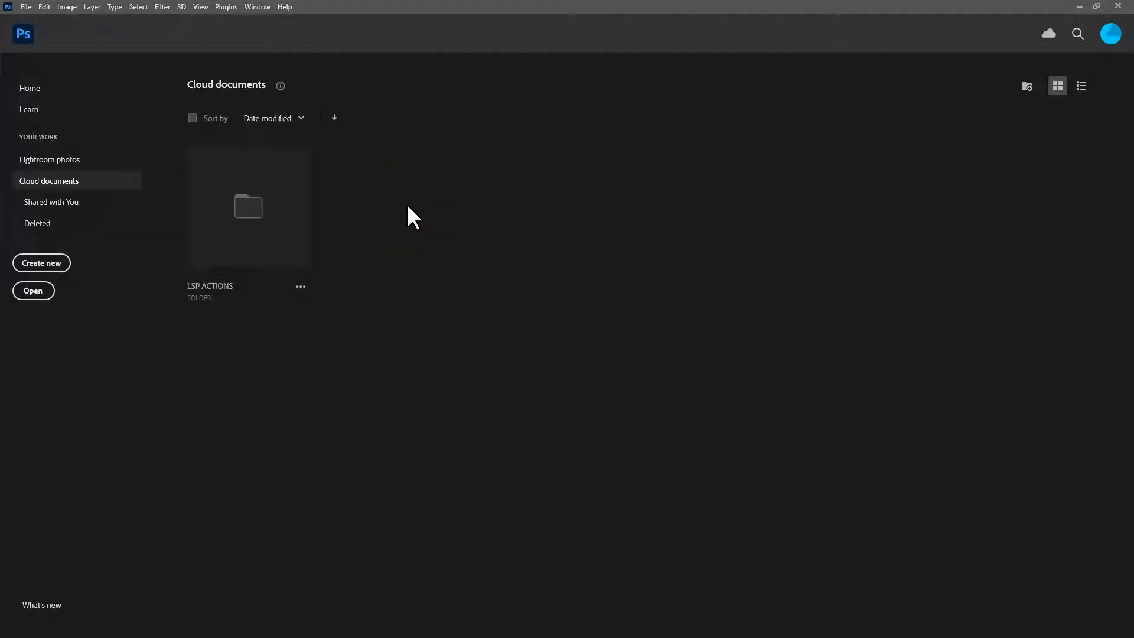
- Open the Actions panel, switch it to Button Mode and resize it to a single column of buttons
left_click(254, 6)
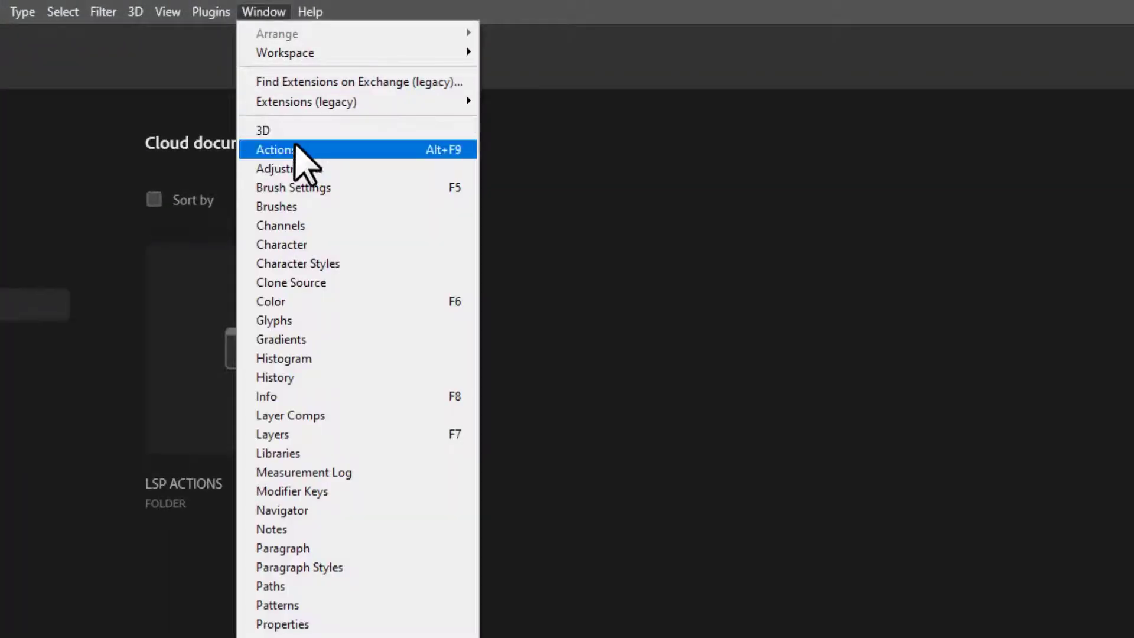
left_click(296, 150)
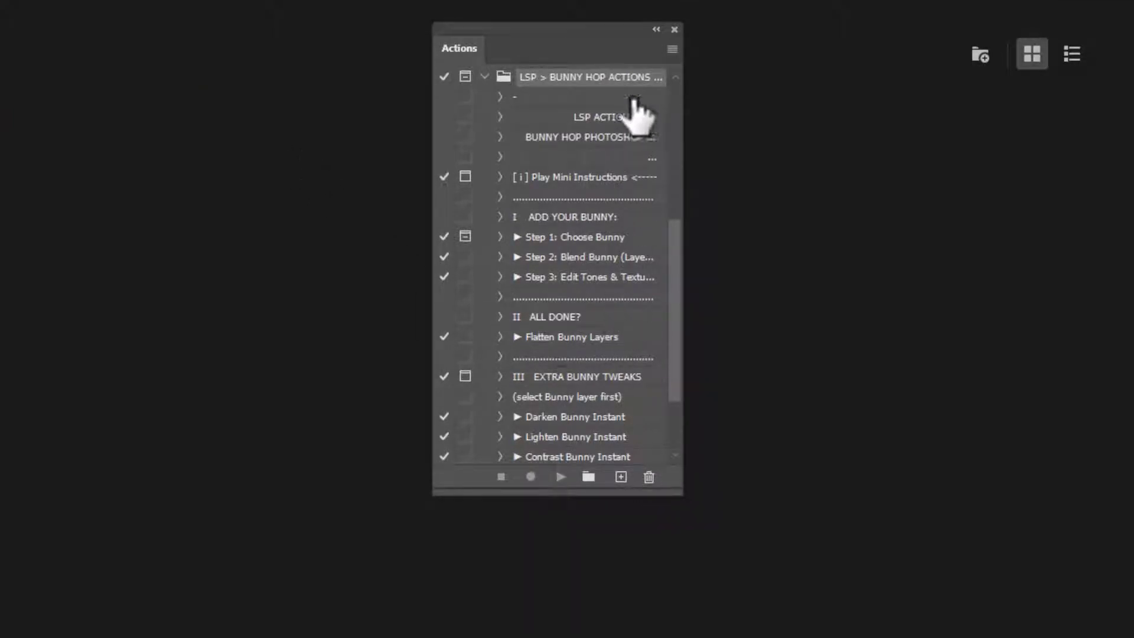
left_click(673, 49)
left_click(690, 53)
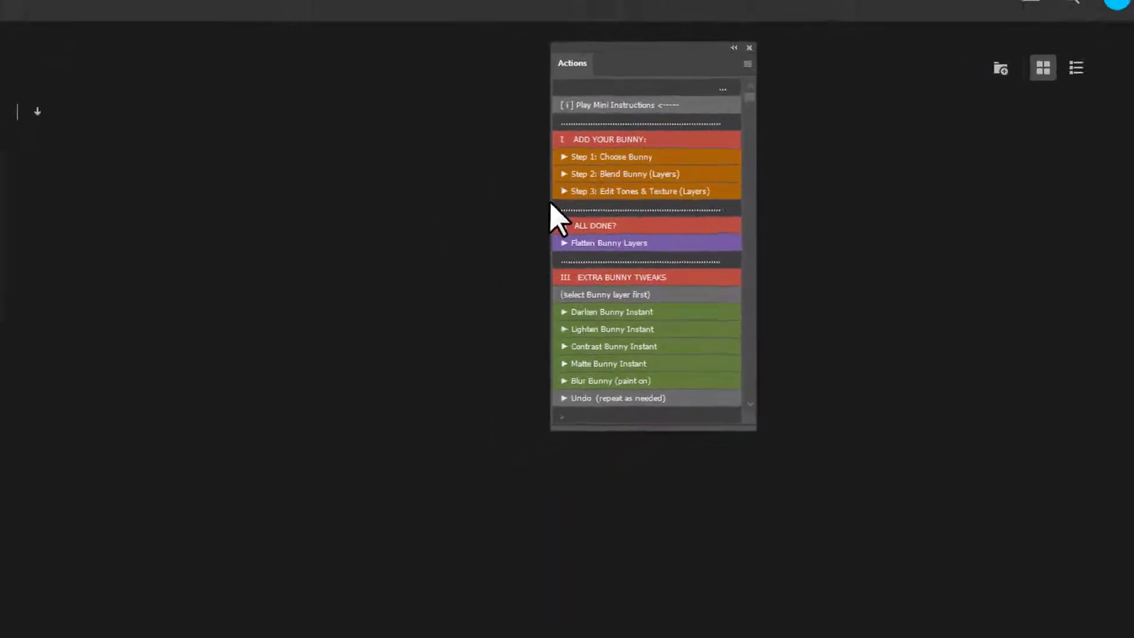
left_click_drag(550, 200, 427, 197)
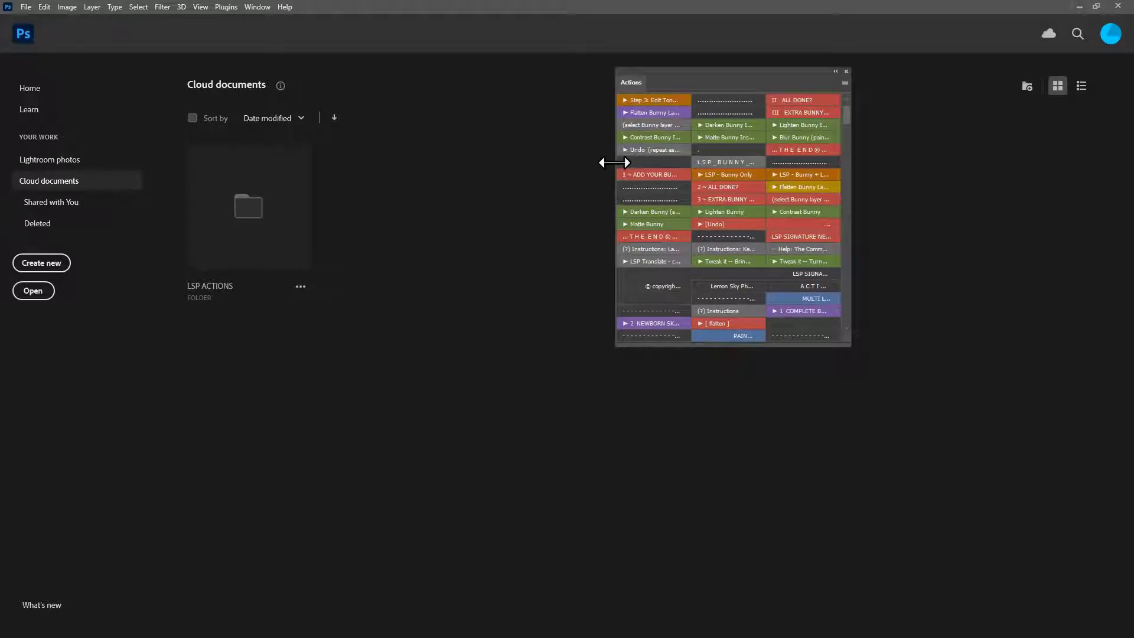
left_click_drag(615, 162, 706, 169)
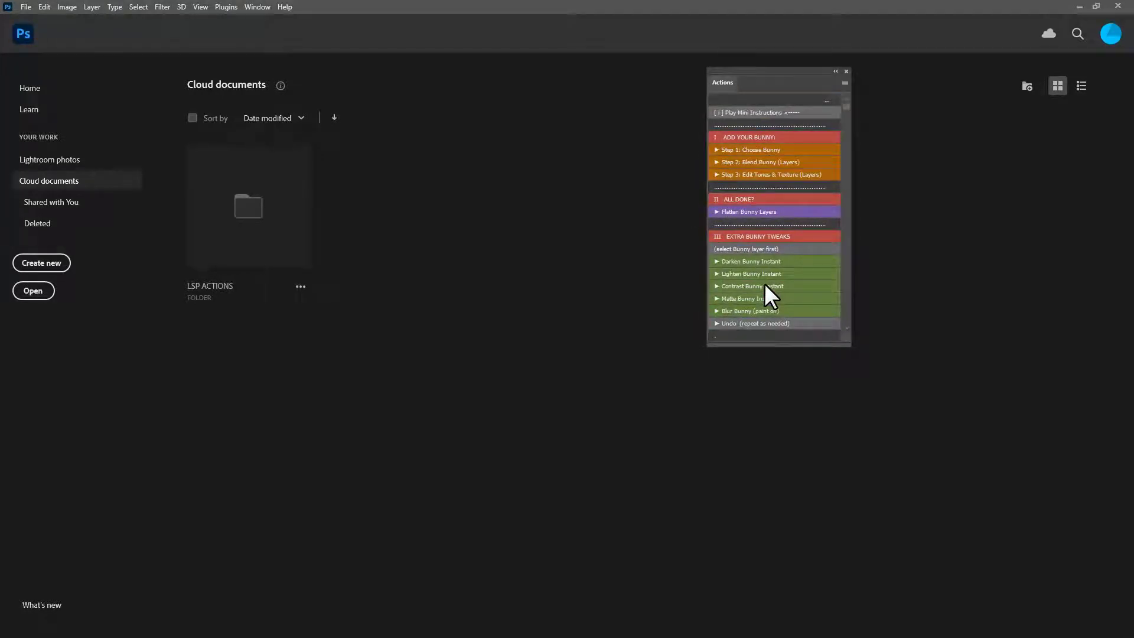
- Load the LSP - BUNNY HOP Photoshop Brush Kit ABR file into Photoshop
key("alt+Tab")
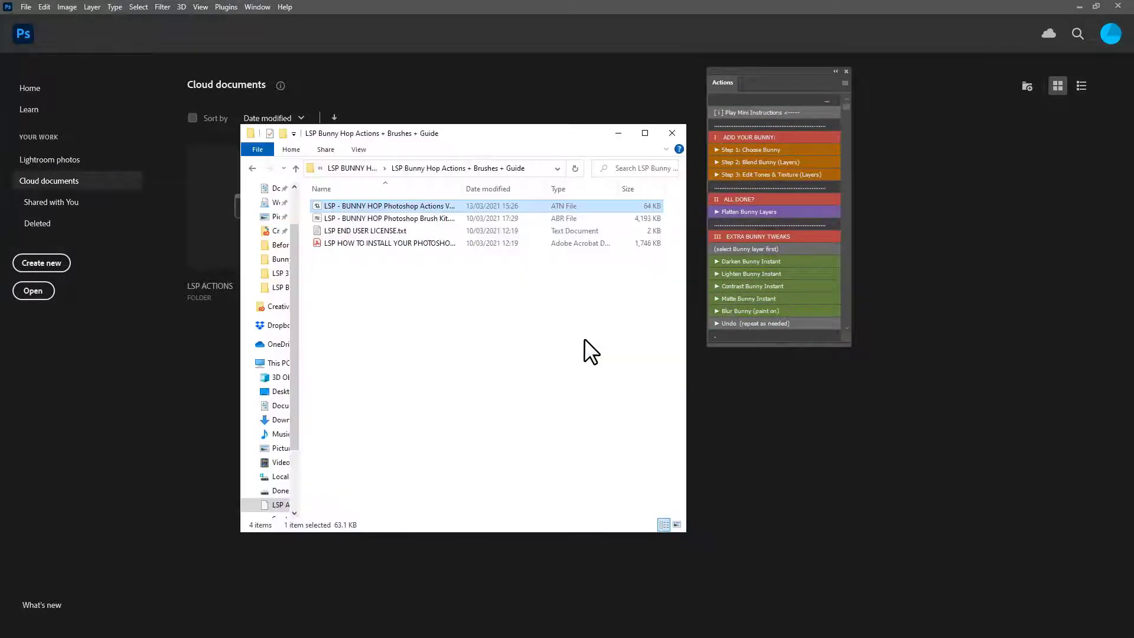
left_click(434, 219)
double_click(434, 219)
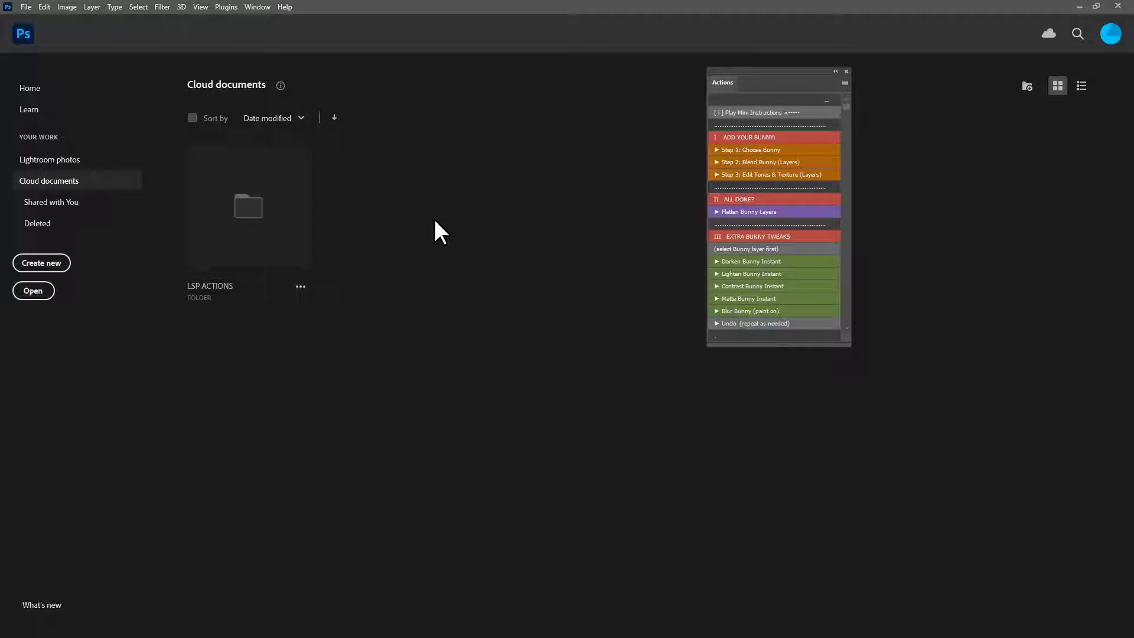
- Open the LSP_2013-Edit.tif photo of the child with daffodils
left_click(23, 6)
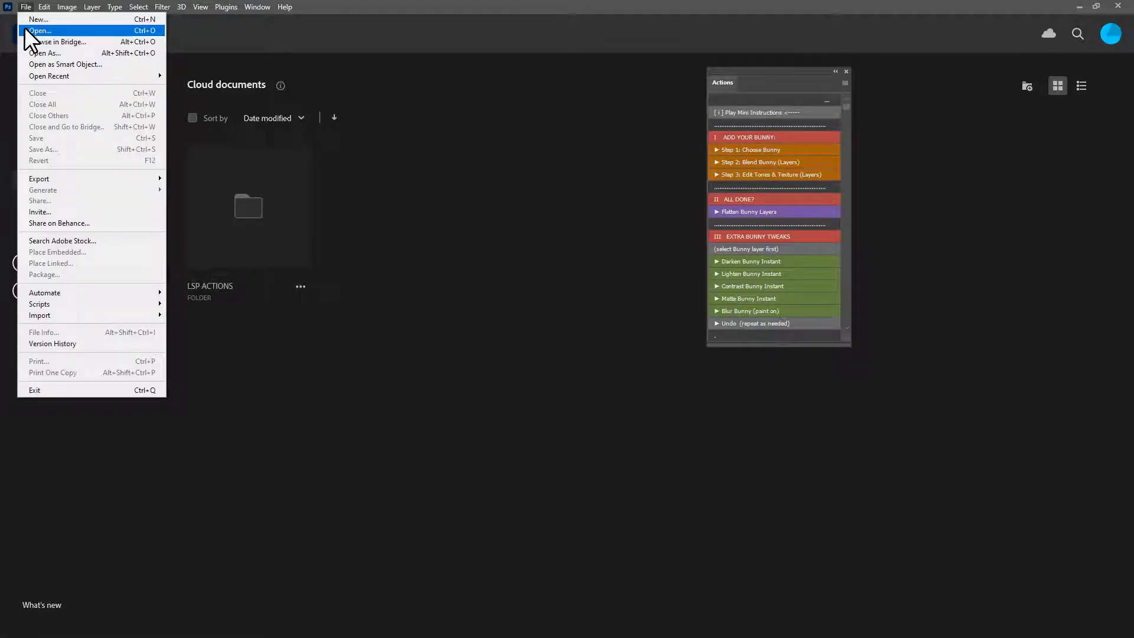
left_click(25, 30)
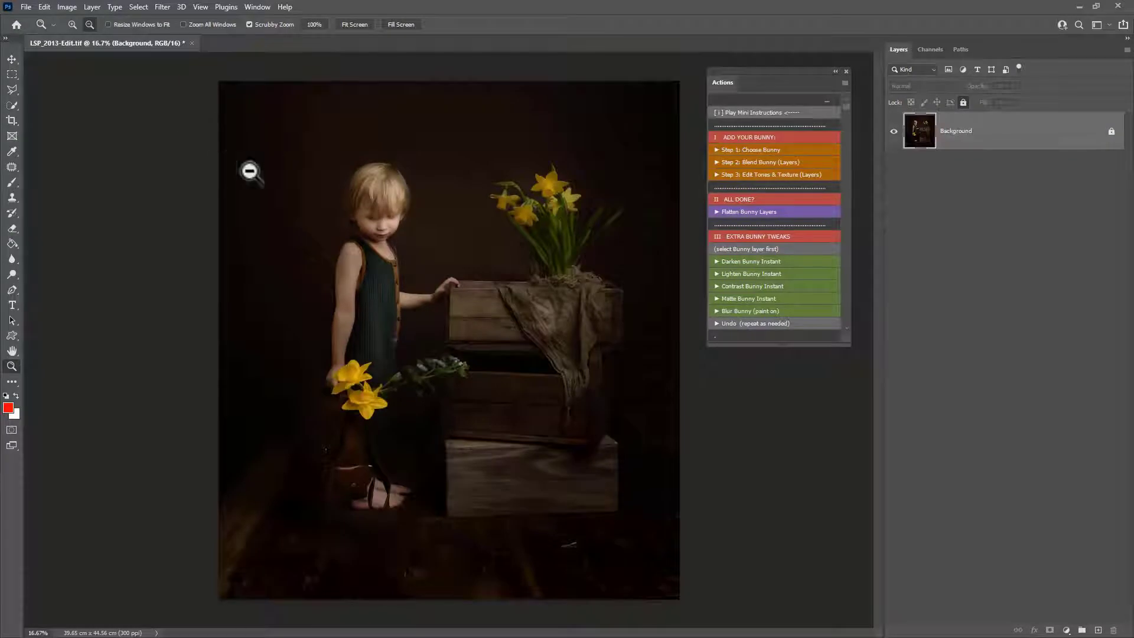
left_click(503, 312)
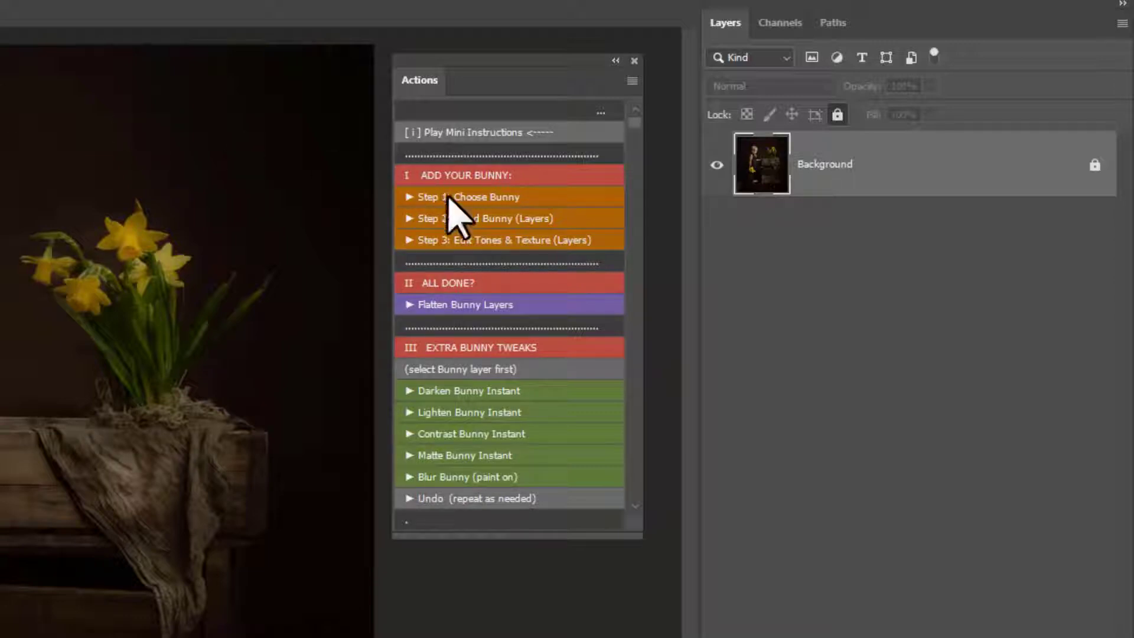
- Run the Step 1: Choose Bunny action and place LSP_BUNNY_Rudy 1.png from the bunny overlays folder
left_click_drag(420, 88, 423, 83)
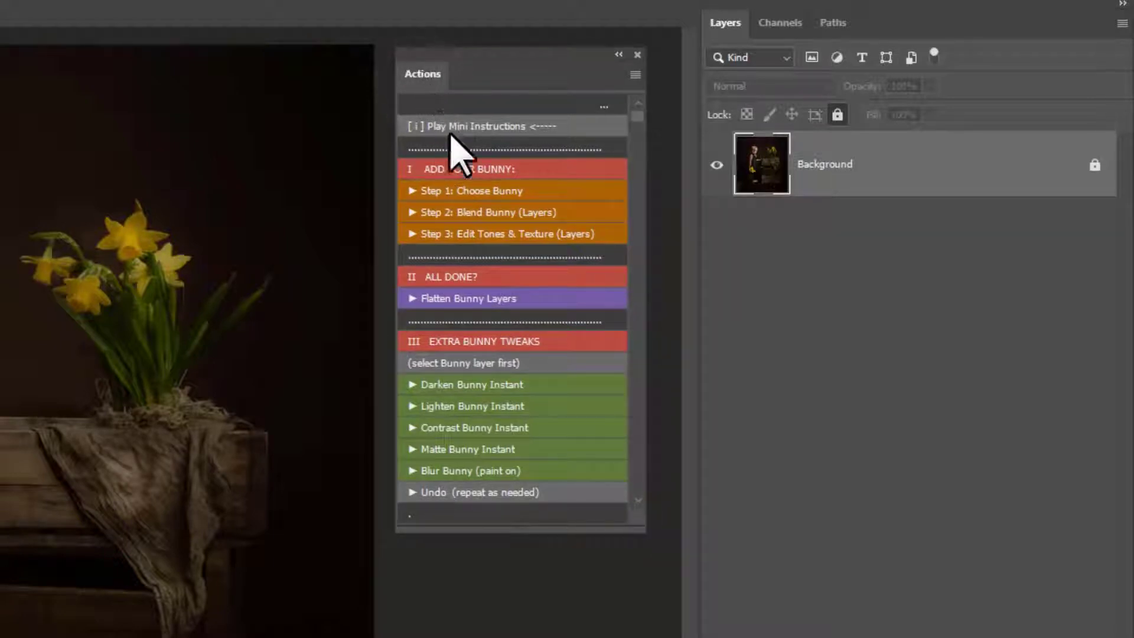
left_click(484, 195)
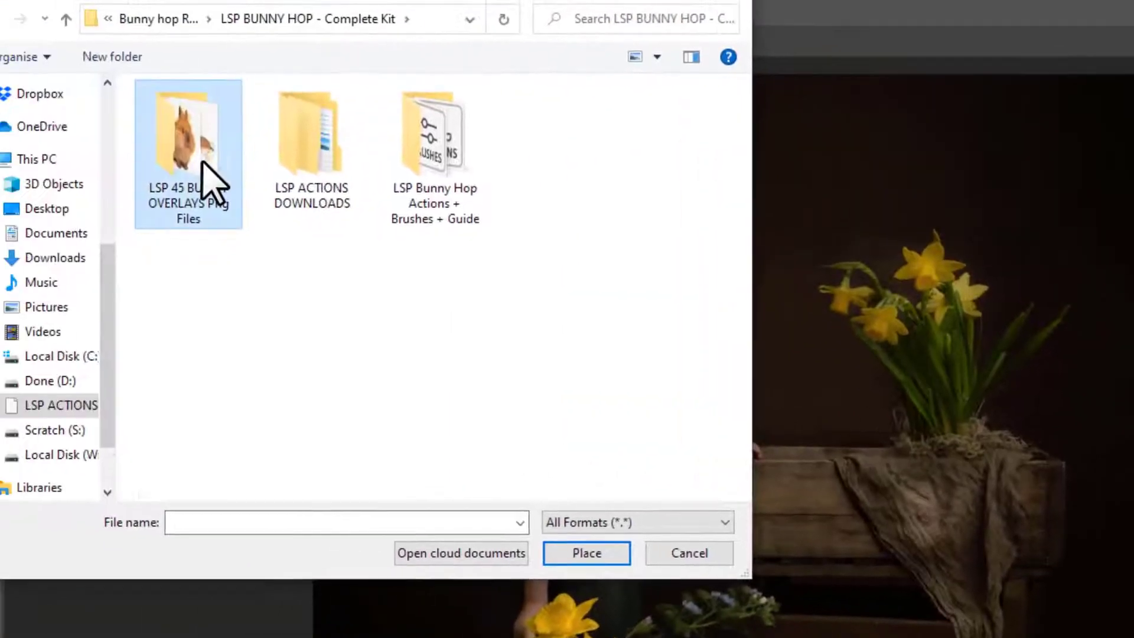
double_click(210, 180)
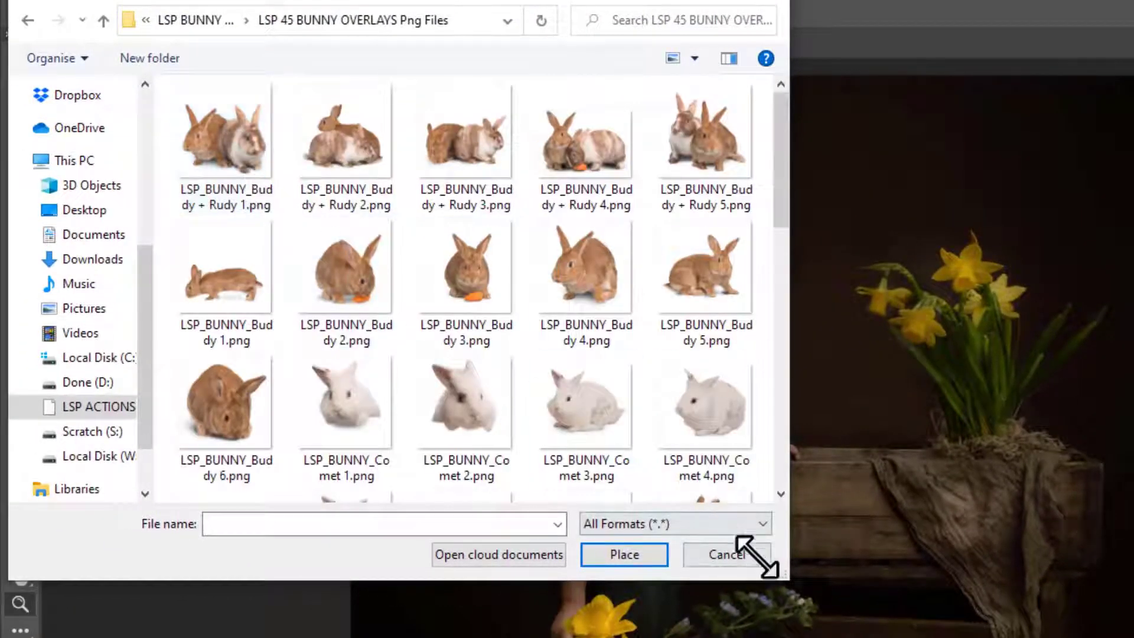
left_click_drag(758, 557, 941, 637)
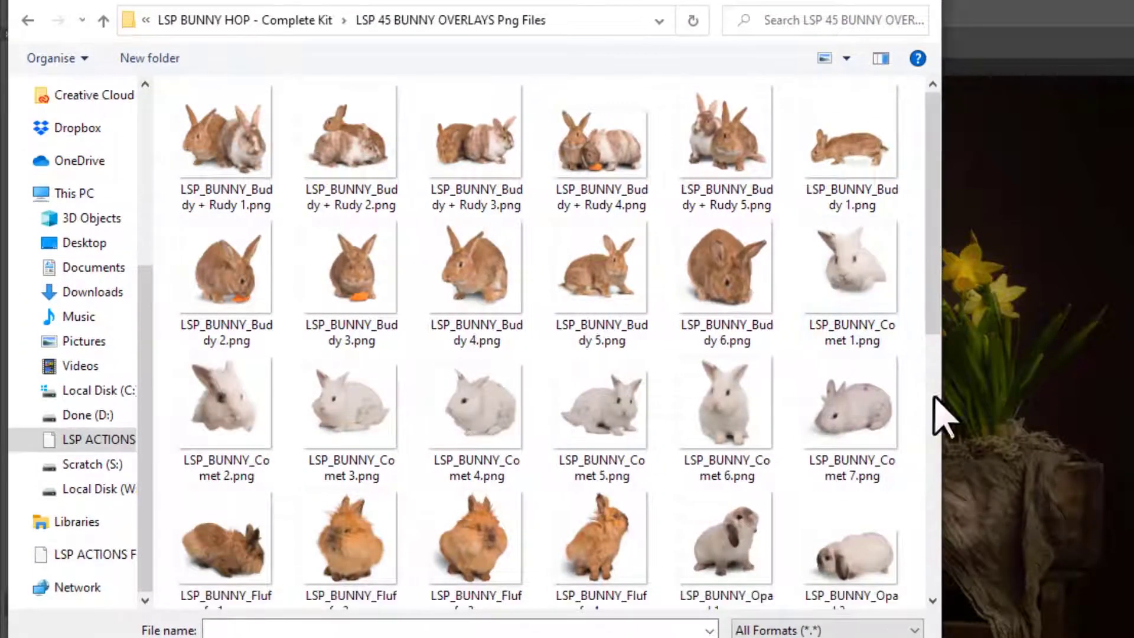
scroll(936, 245, "down", 3)
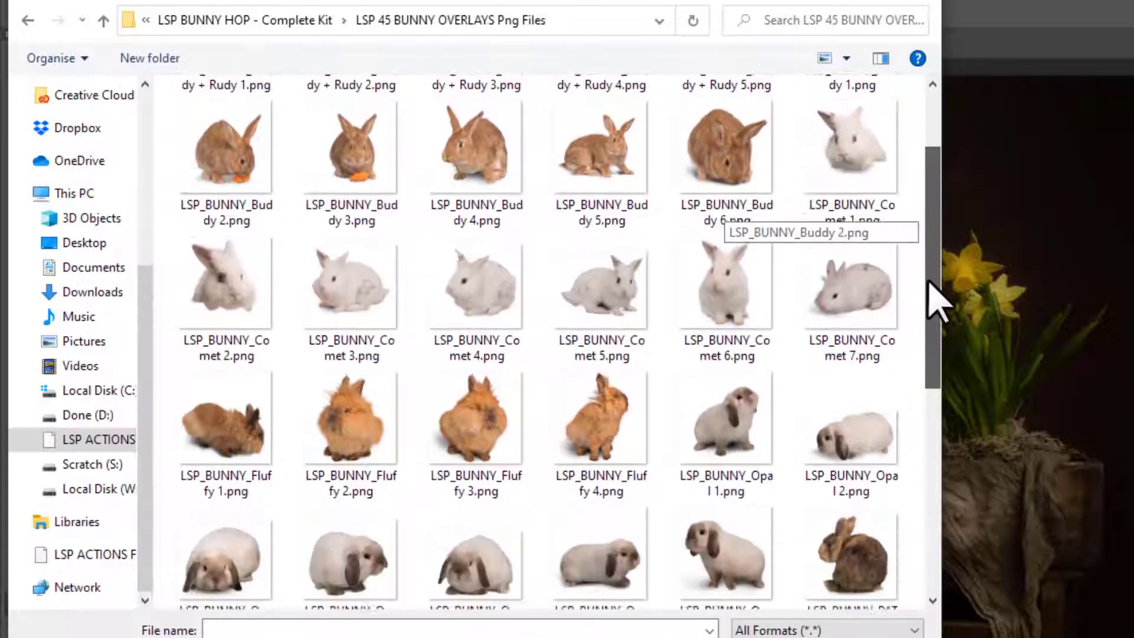
left_click_drag(929, 282, 935, 468)
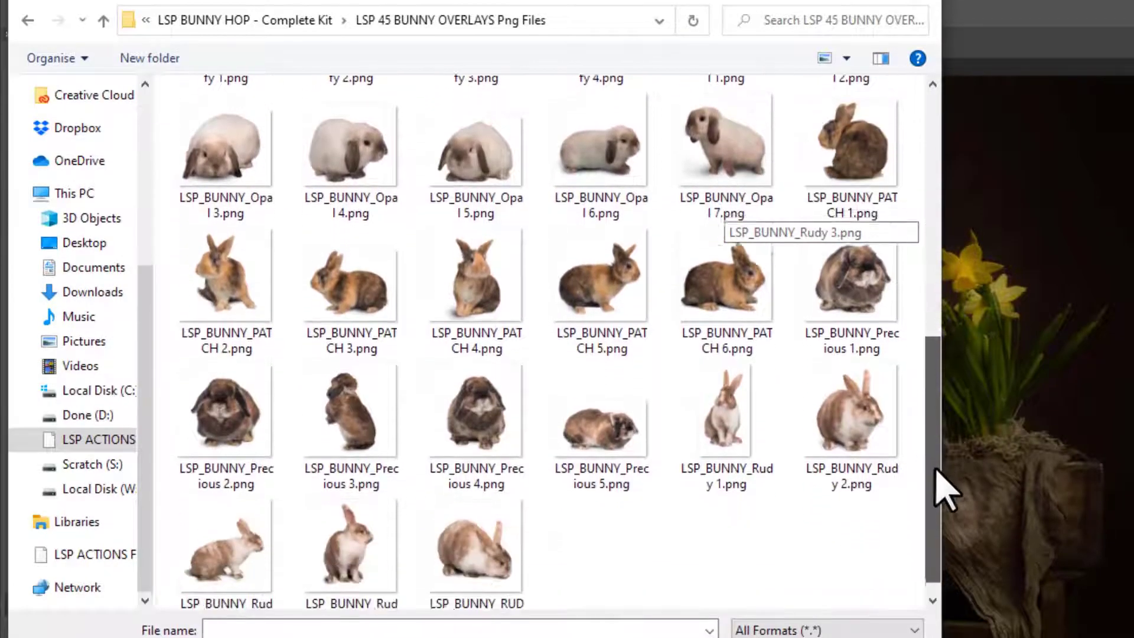
scroll(942, 470, "up", 1)
left_click(747, 473)
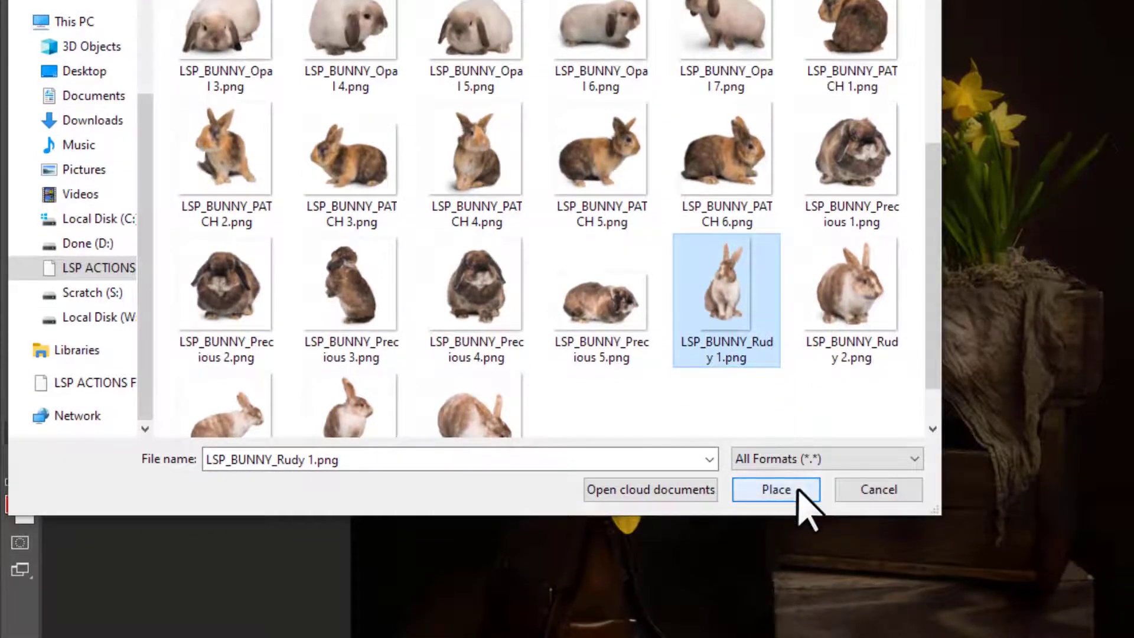
left_click(799, 490)
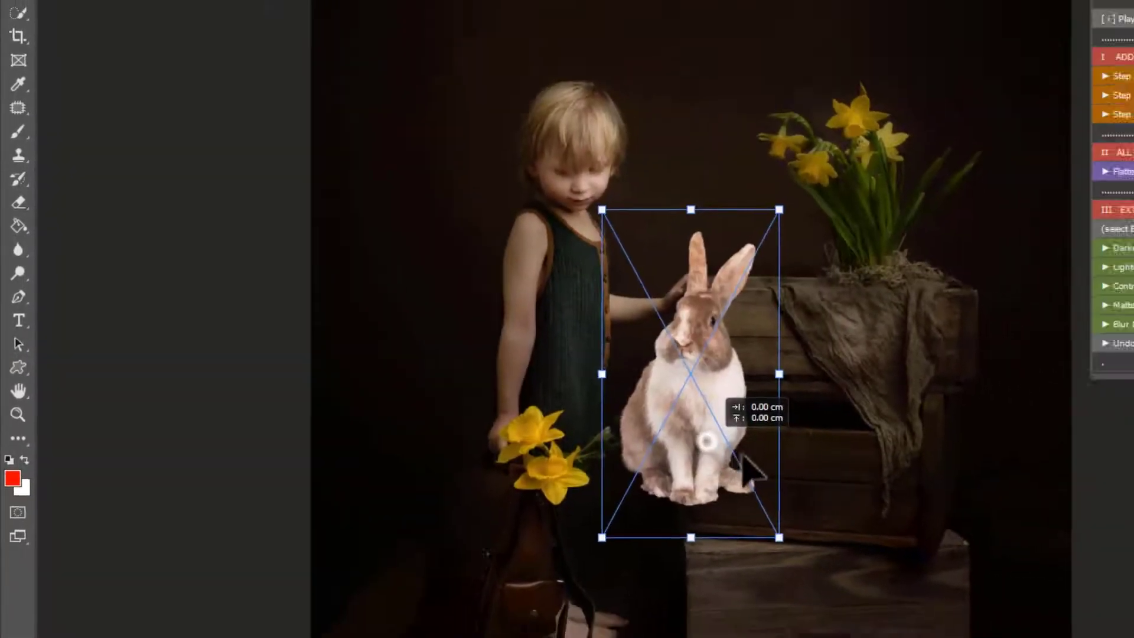
- Move the placed bunny down onto the floor beside the crates and scale it to about 86%
left_click_drag(743, 456, 590, 512)
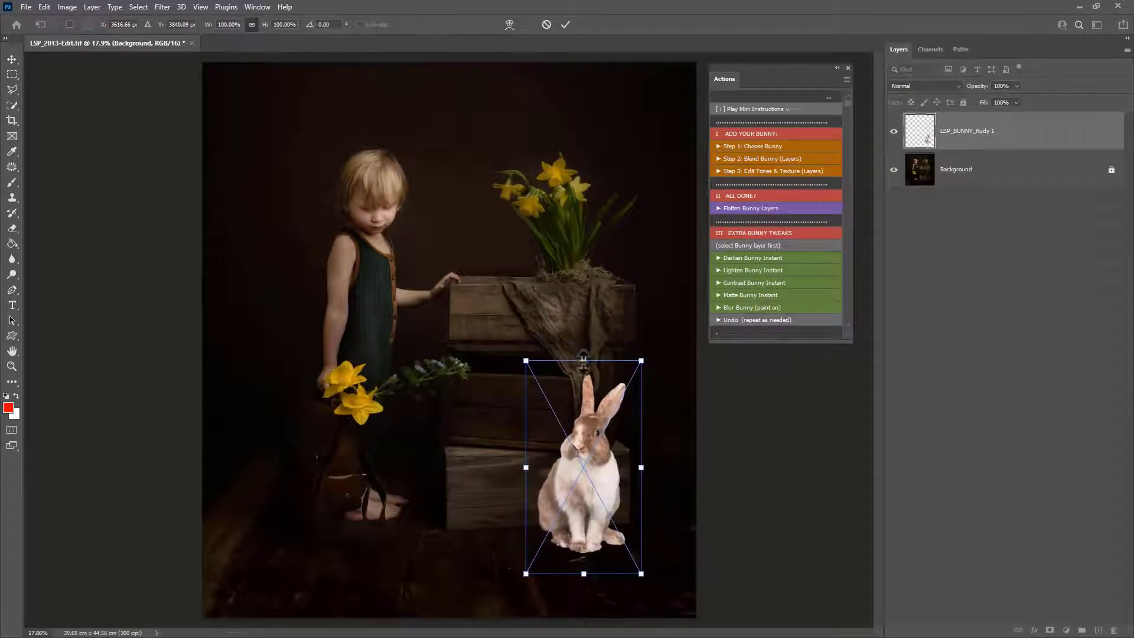
left_click_drag(583, 361, 587, 393)
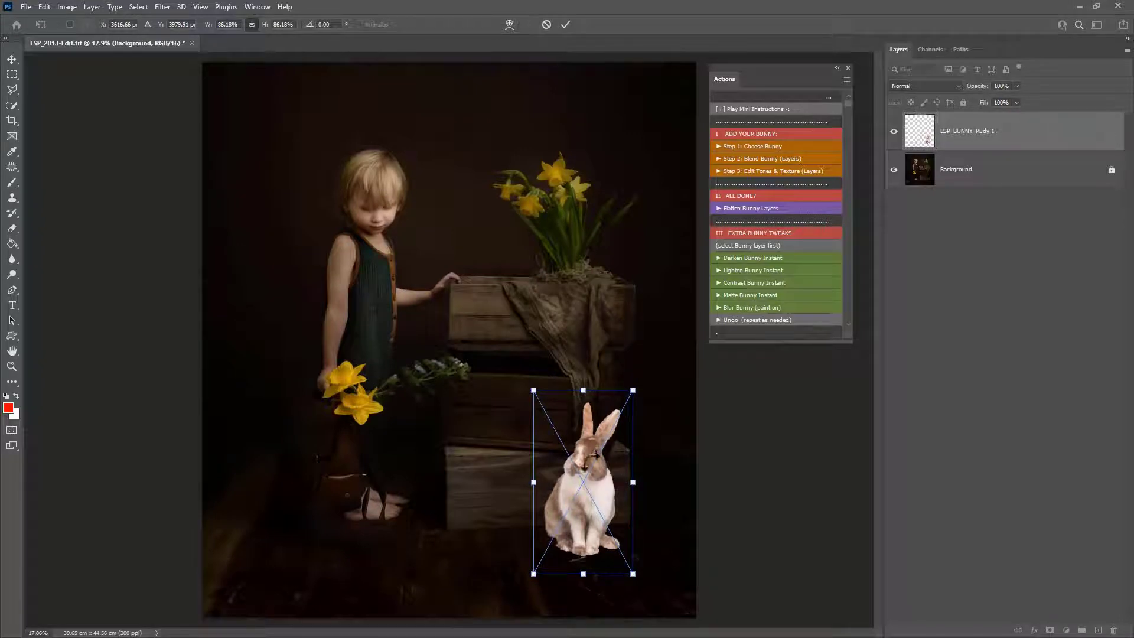
- Flip the bunny horizontally and back again
right_click(566, 445)
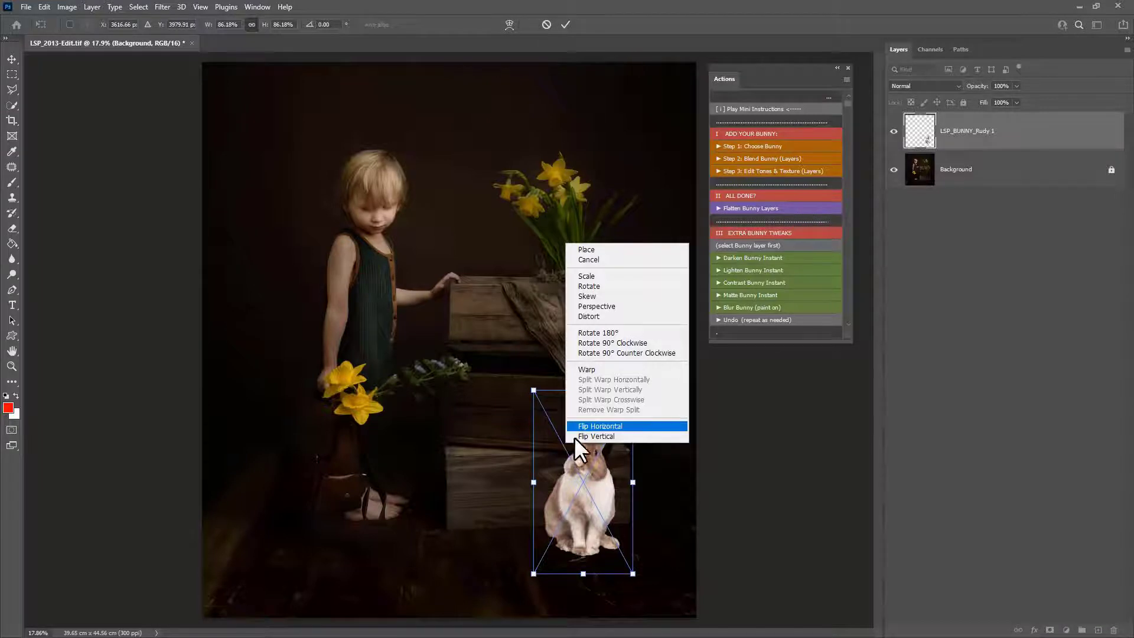
left_click(594, 424)
right_click(594, 424)
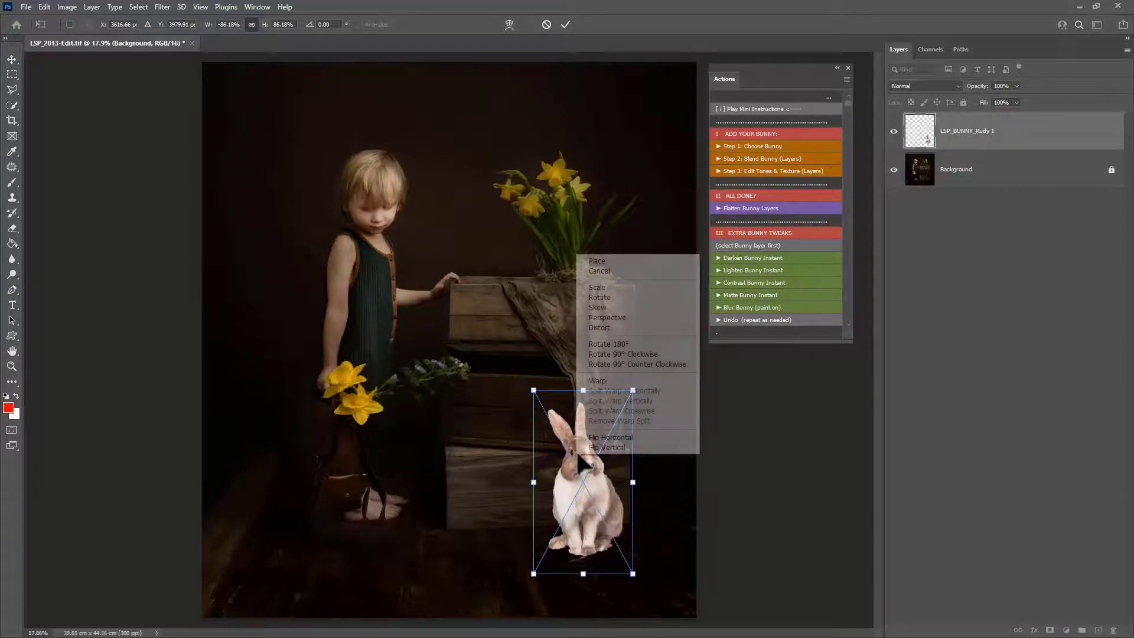
left_click(608, 439)
- Flip the bunny horizontally, rescale it to about 71% beside the lower crate, and commit the transform
left_click_drag(608, 490, 611, 488)
left_click_drag(586, 390, 586, 427)
left_click_drag(594, 511, 586, 503)
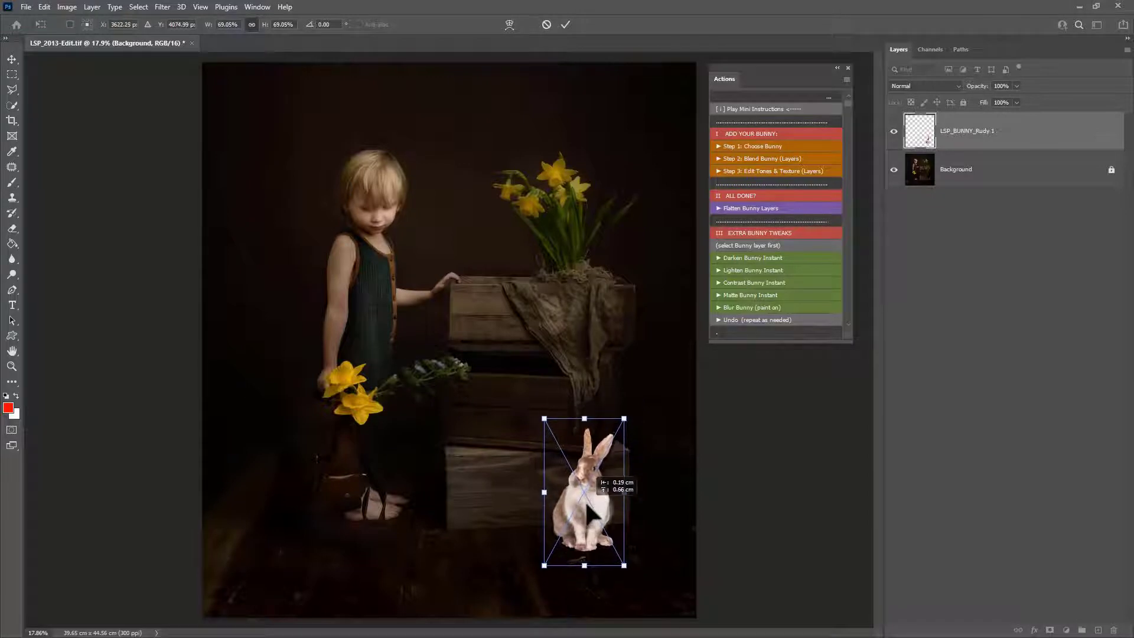
mouse_move(585, 419)
left_mouse_down()
mouse_move(581, 406)
mouse_move(585, 432)
left_mouse_up()
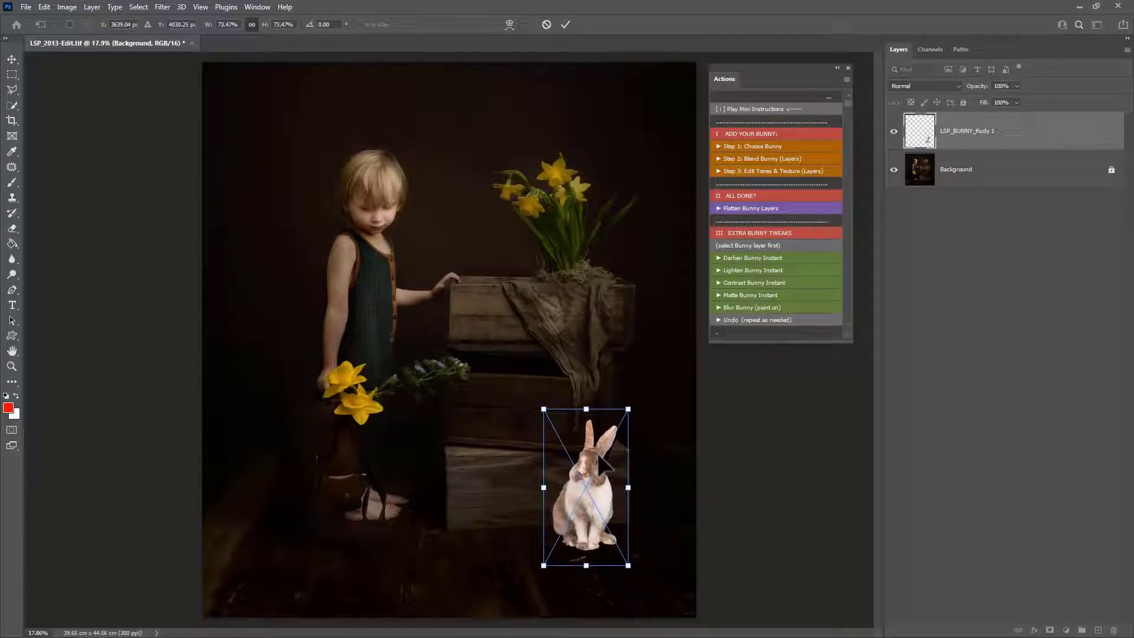
left_click_drag(584, 409, 584, 414)
left_click_drag(607, 461, 606, 461)
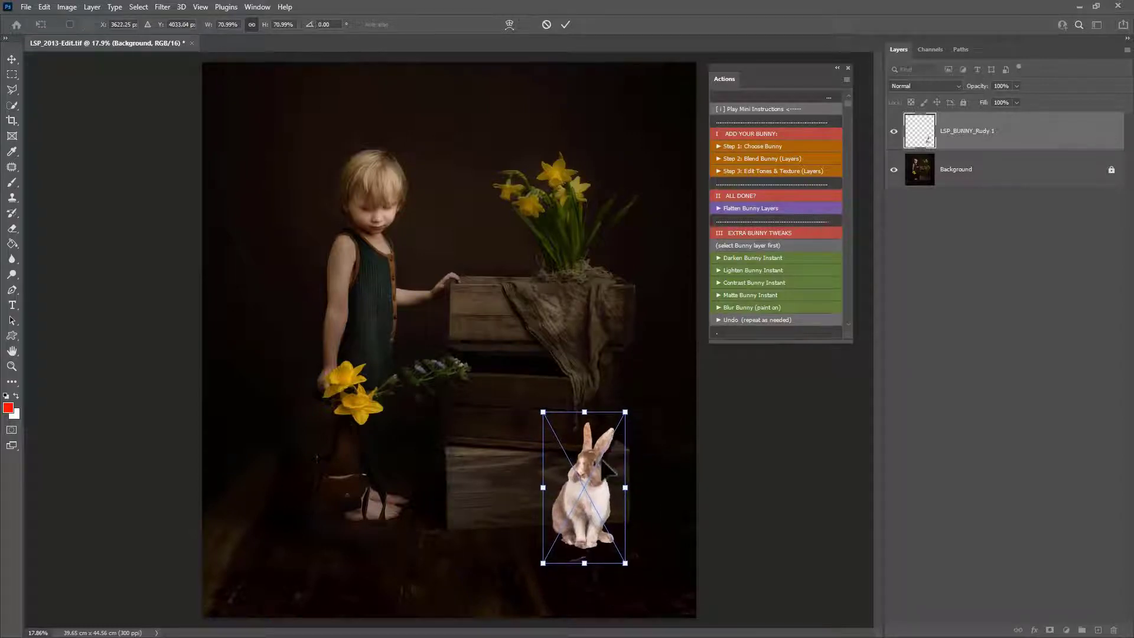
key("Return")
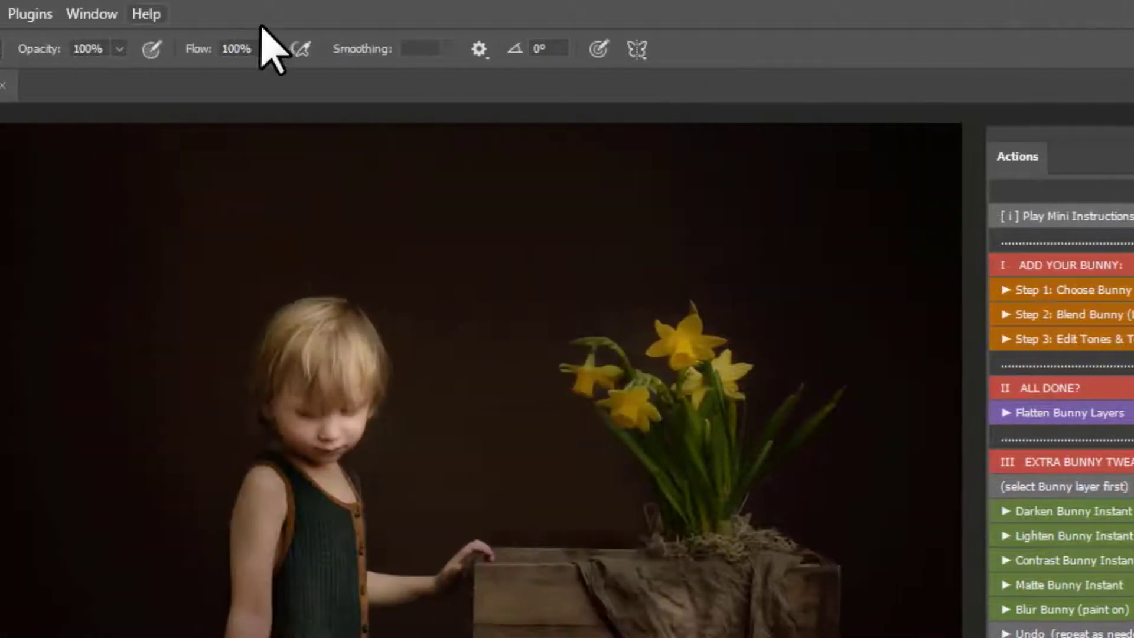
- Invert the LSP_BUNNY layer mask and invert it back again
left_click(0, 14)
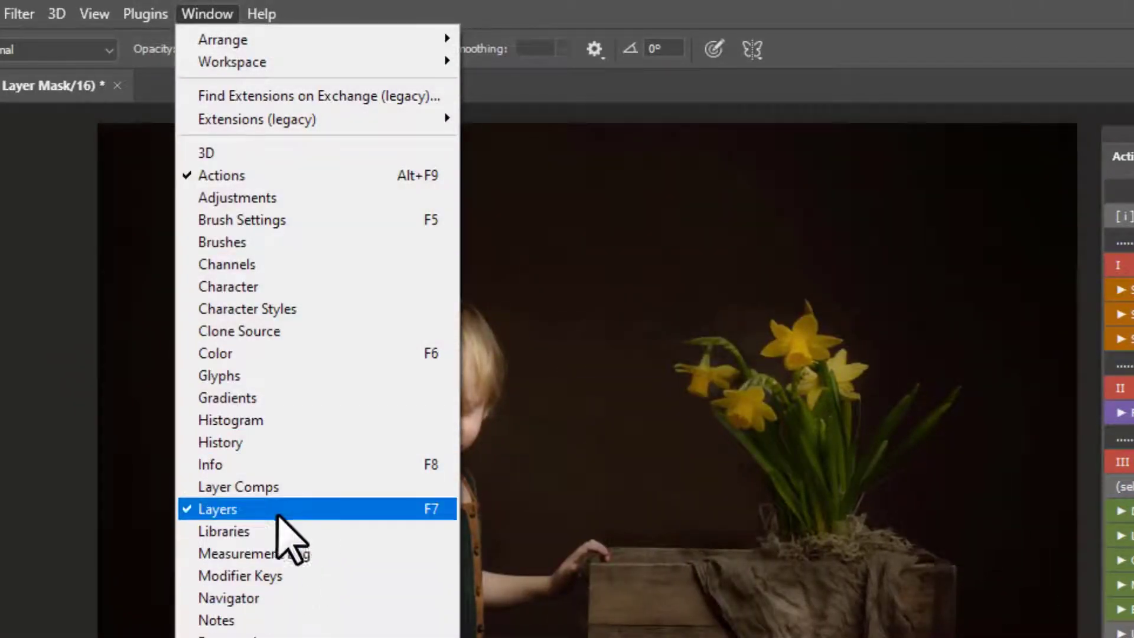
left_click(223, 14)
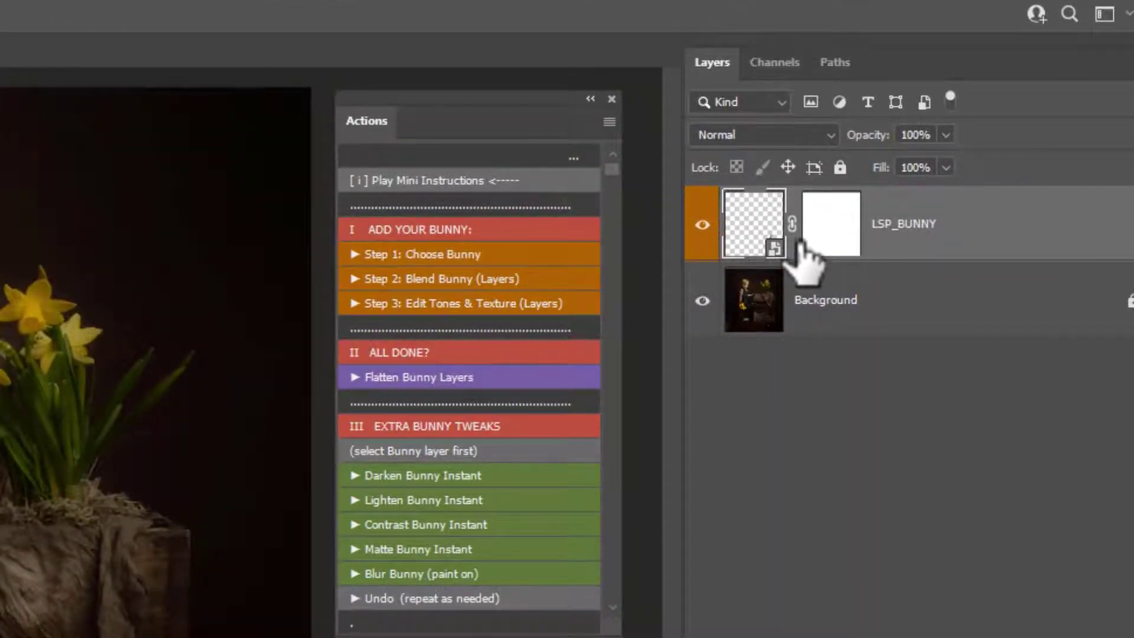
left_click(830, 242)
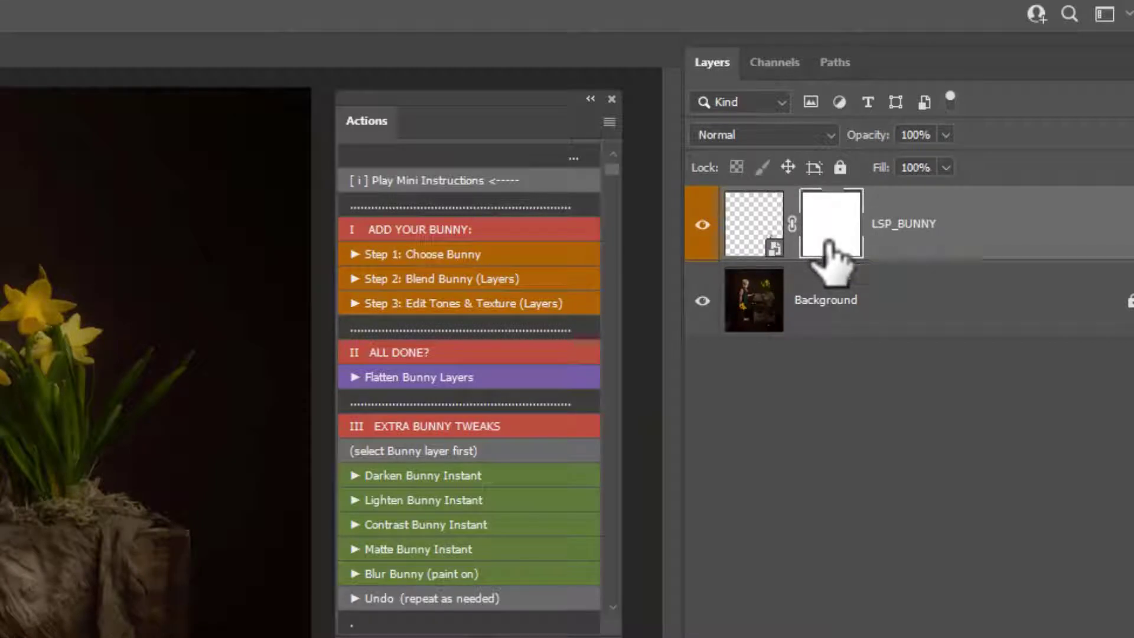
key("ctrl+i")
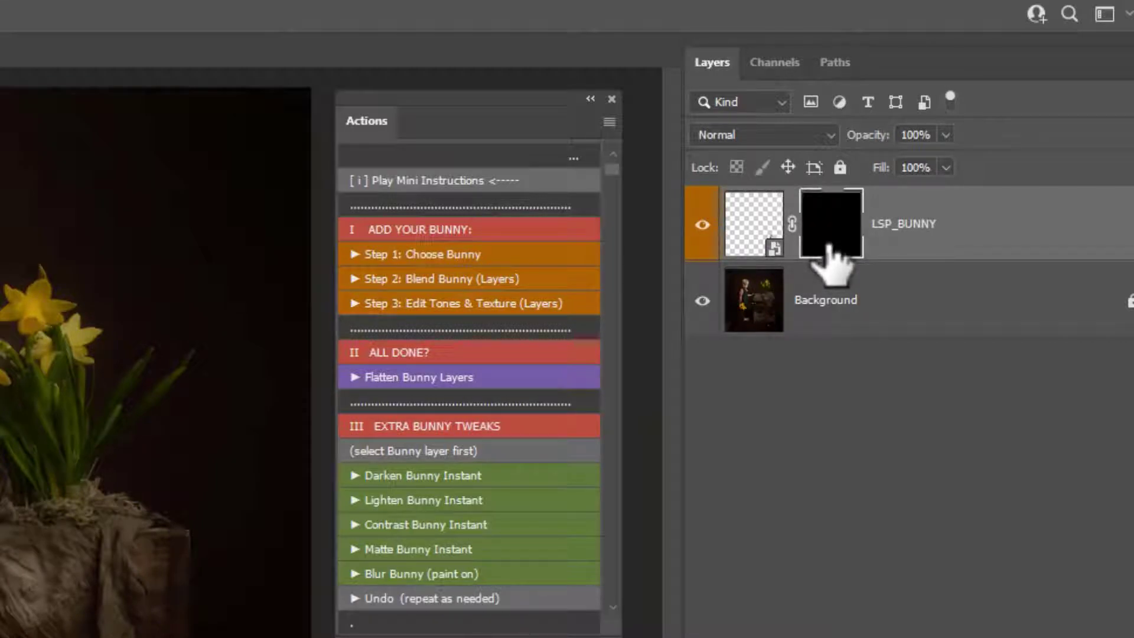
key("ctrl+i")
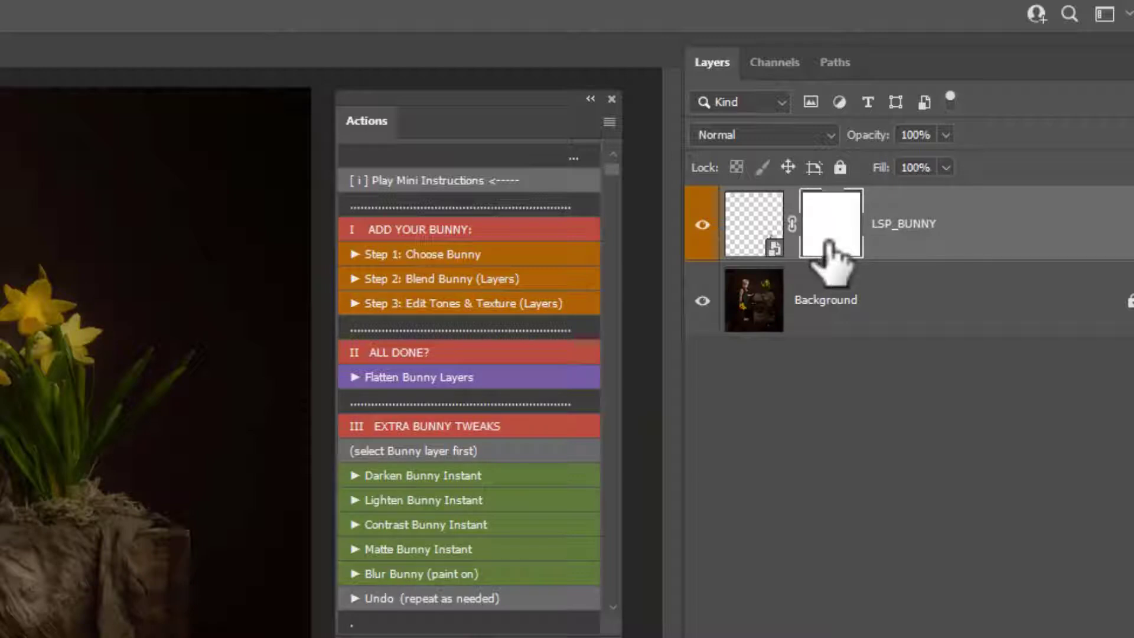
- Select the LSP_BUNNY layer and run the Step 2: Blend Bunny (Layers) action
left_click(752, 223)
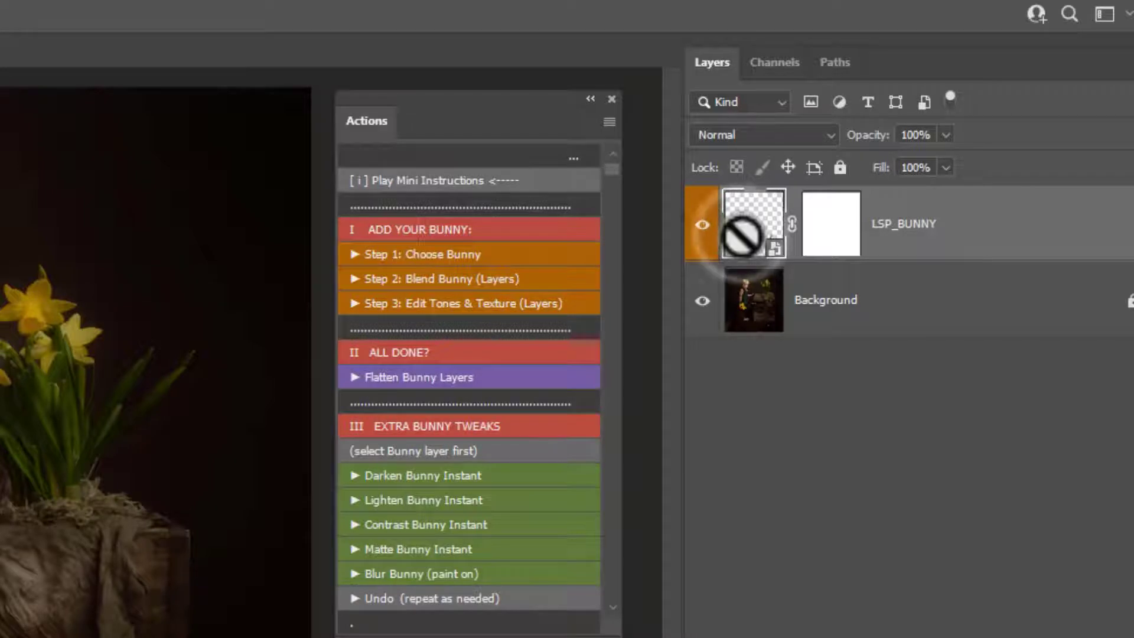
left_click(431, 281)
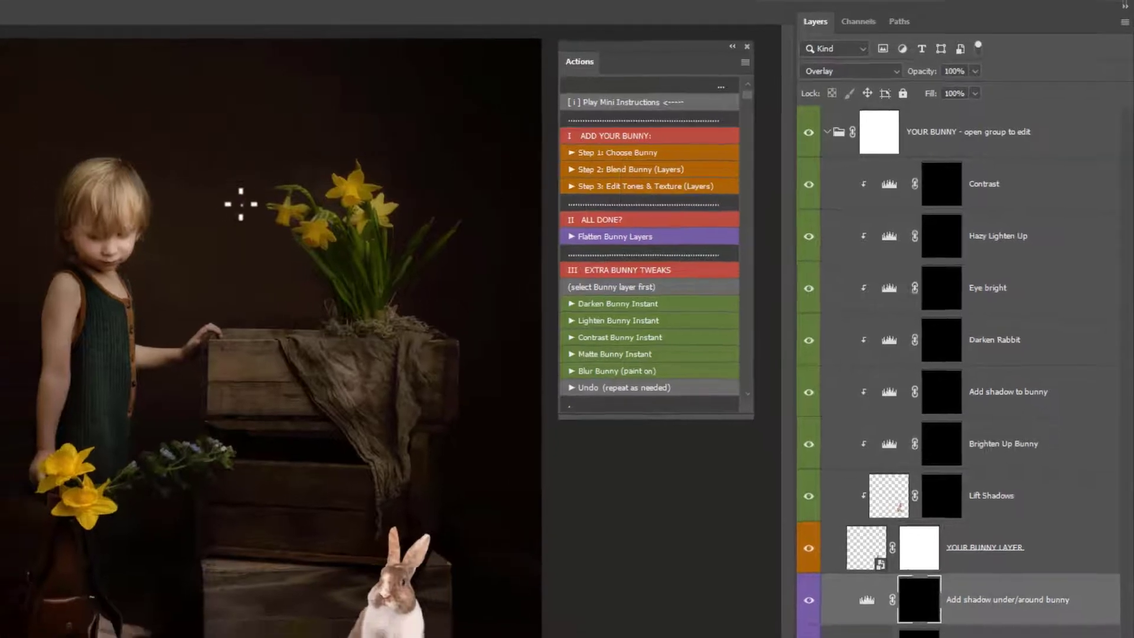
- Pick a soft round brush from the brush picker and set its flow to 25%
right_click(221, 204)
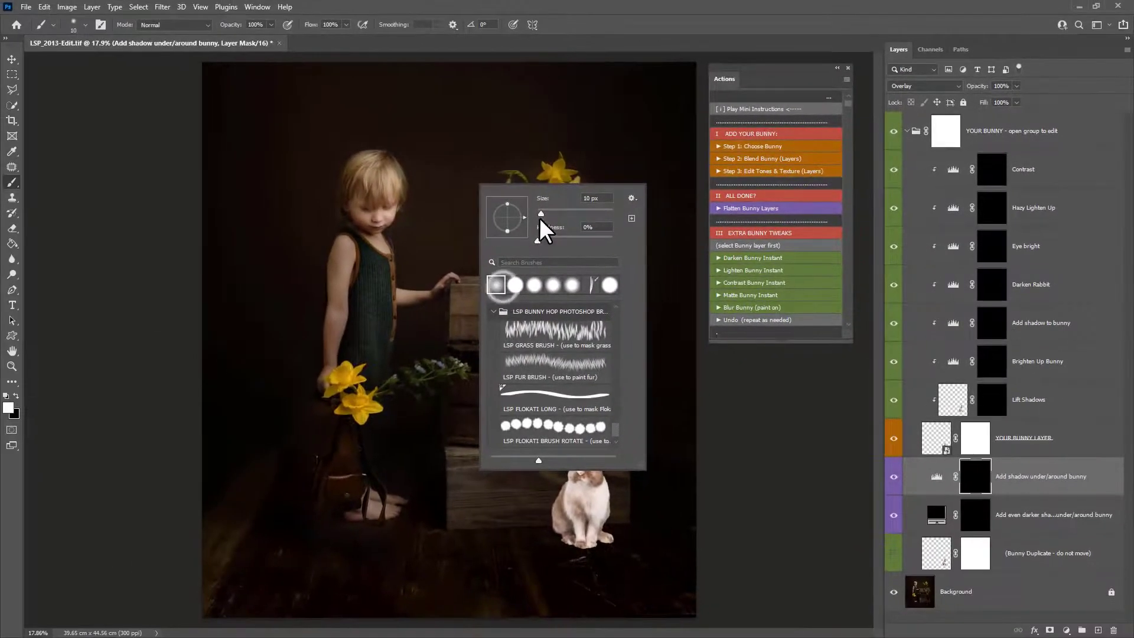
left_click_drag(538, 212, 548, 212)
left_click(313, 21)
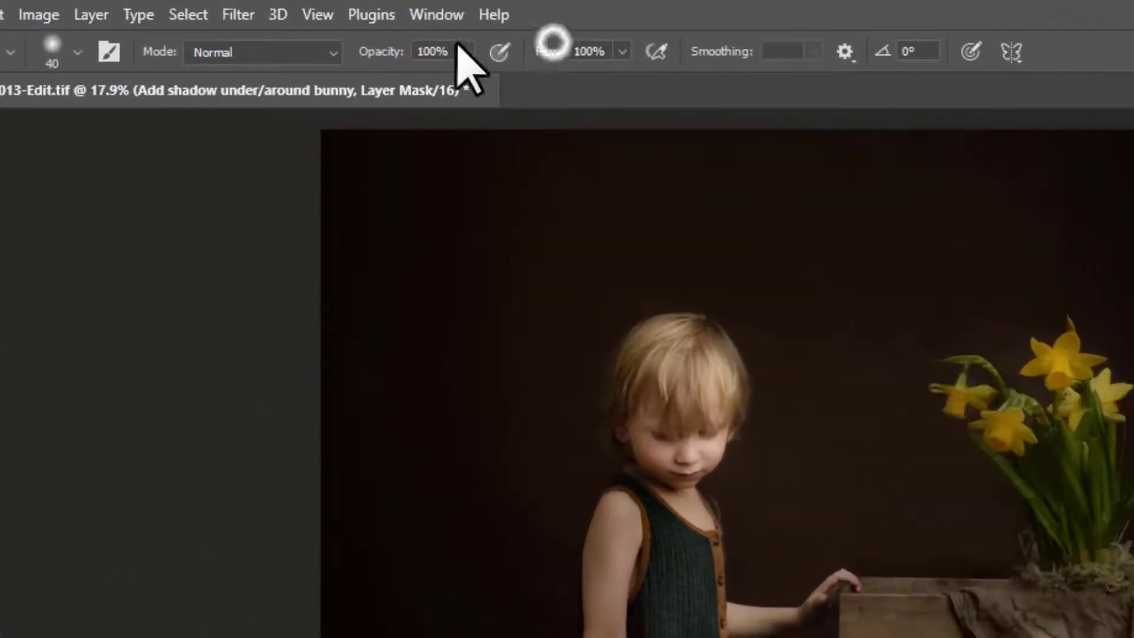
left_click(608, 54)
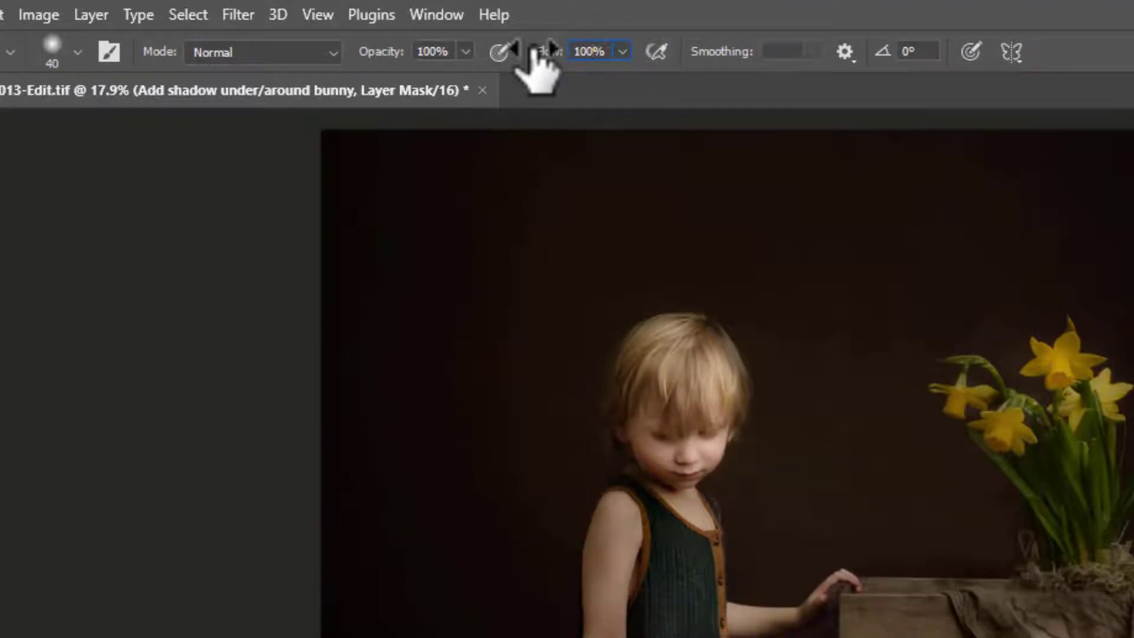
type("25")
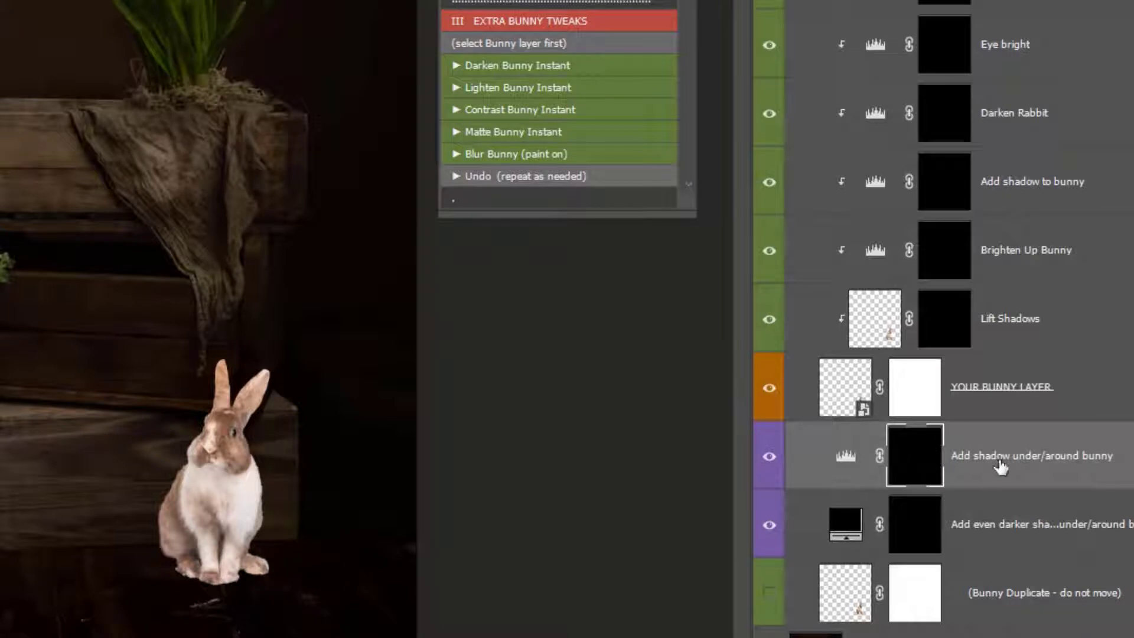
- Paint white on the Add shadow under/around bunny mask beneath the bunny's feet
mouse_move(233, 588)
left_mouse_down()
mouse_move(194, 551)
mouse_move(135, 557)
mouse_move(226, 557)
mouse_move(148, 545)
mouse_move(184, 540)
mouse_move(196, 452)
mouse_move(175, 490)
mouse_move(167, 470)
mouse_move(157, 519)
mouse_move(200, 541)
mouse_move(57, 536)
mouse_move(132, 515)
mouse_move(173, 461)
left_mouse_up()
left_click_drag(142, 559, 190, 568)
mouse_move(175, 564)
left_mouse_down()
mouse_move(210, 579)
mouse_move(205, 572)
left_mouse_up()
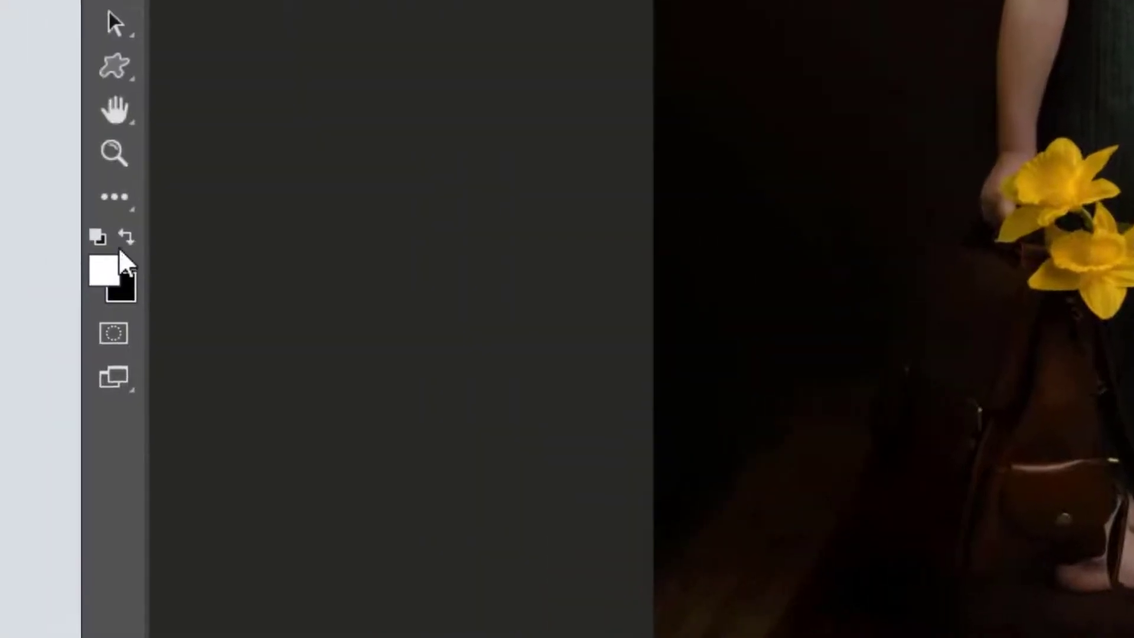
left_click(121, 244)
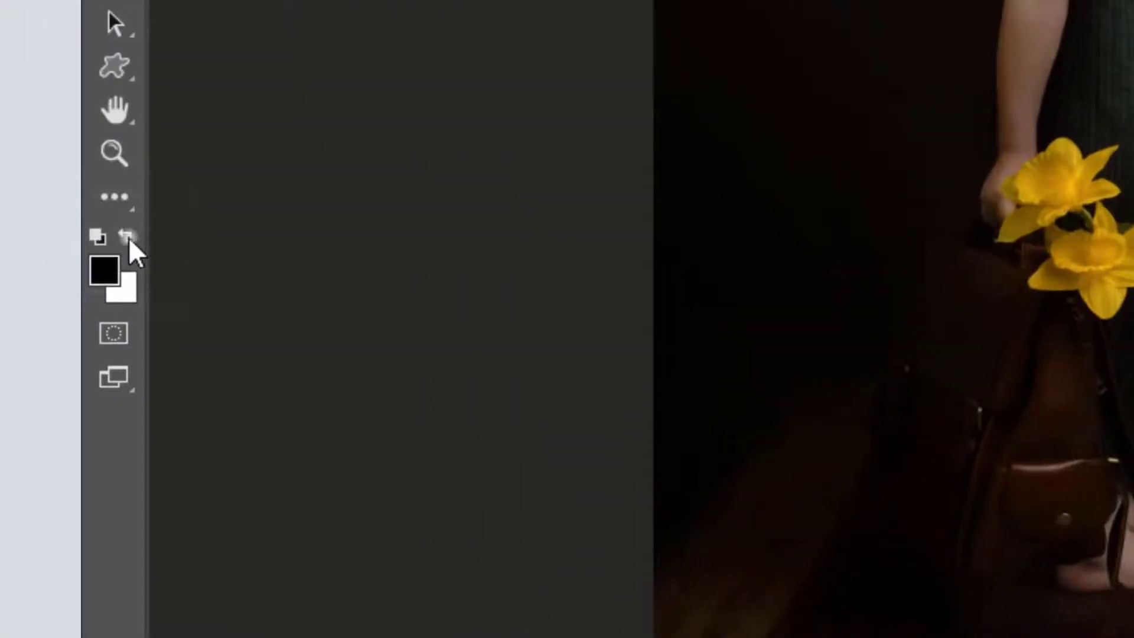
left_click(129, 237)
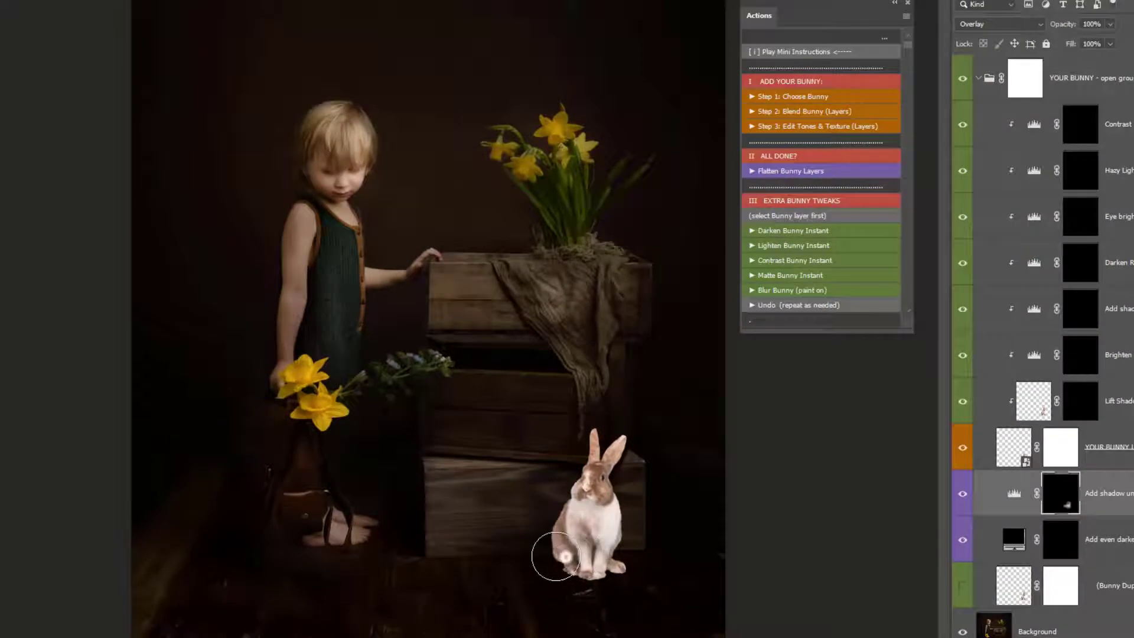
mouse_move(555, 556)
left_mouse_down()
mouse_move(569, 536)
mouse_move(558, 558)
mouse_move(597, 553)
left_mouse_up()
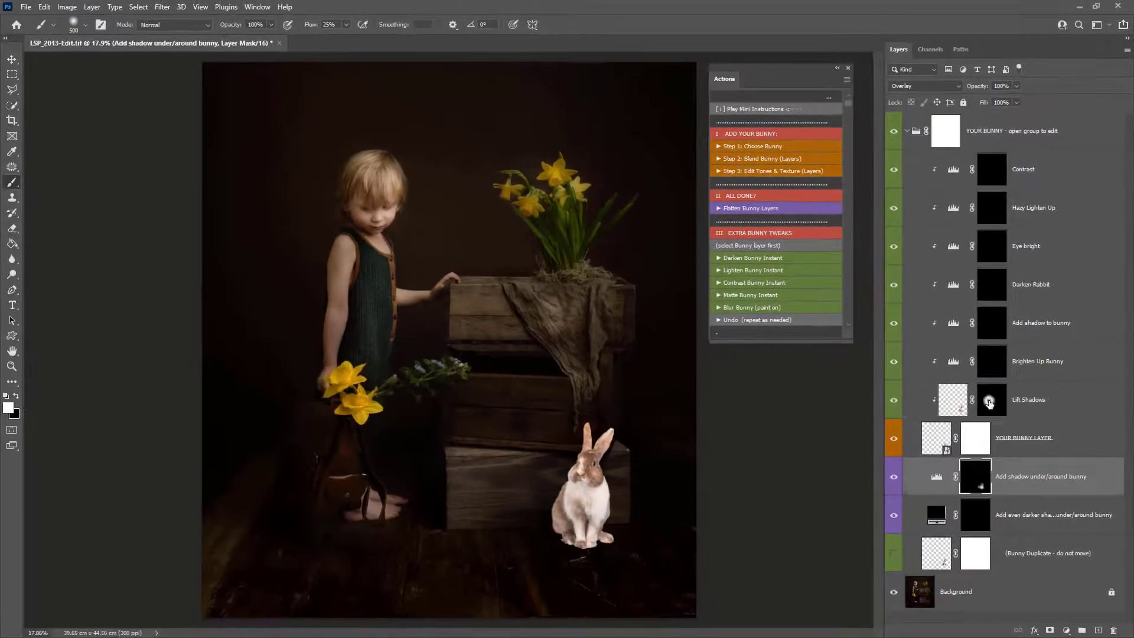
- Step through the masks of the adjustment layers in the YOUR BUNNY group
left_click(1079, 404)
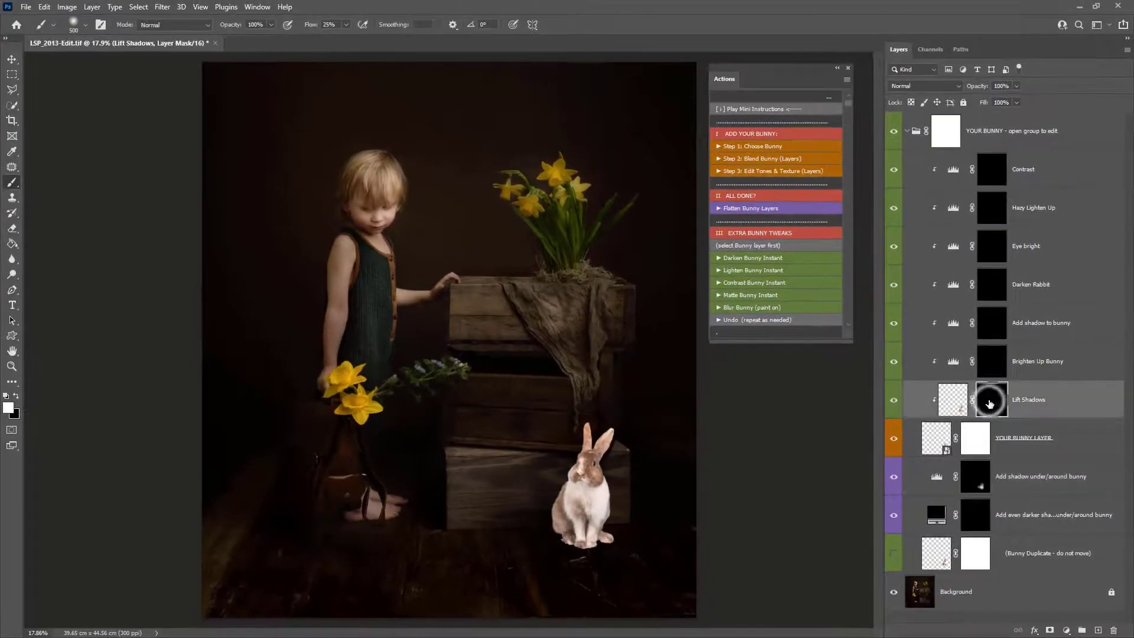
left_click(994, 369)
left_click(994, 320)
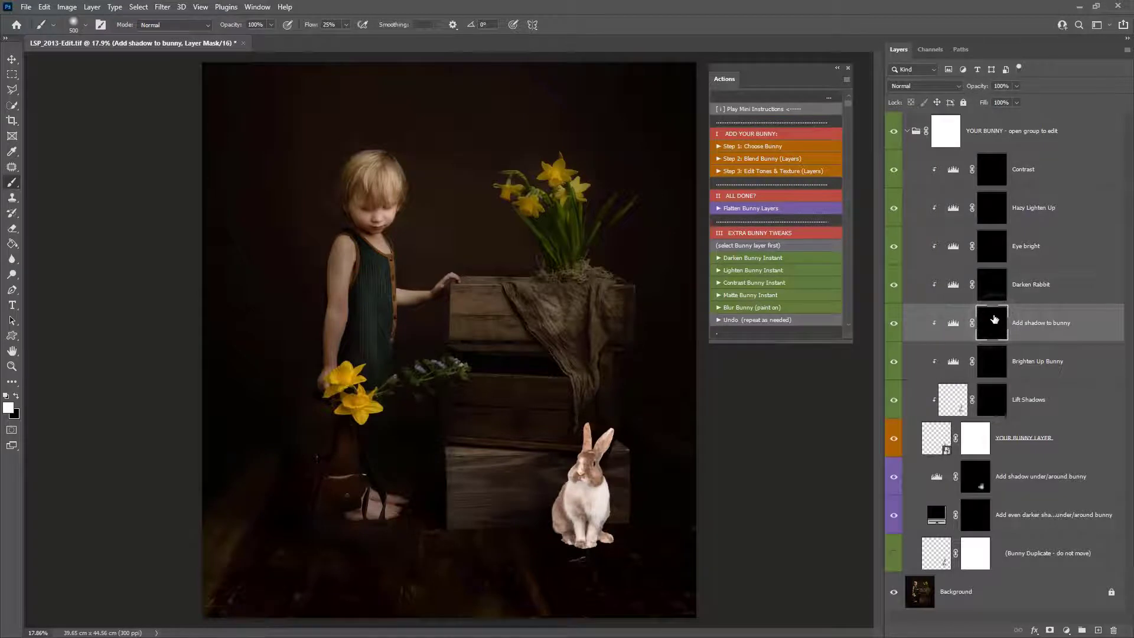
left_click(996, 296)
left_click(991, 254)
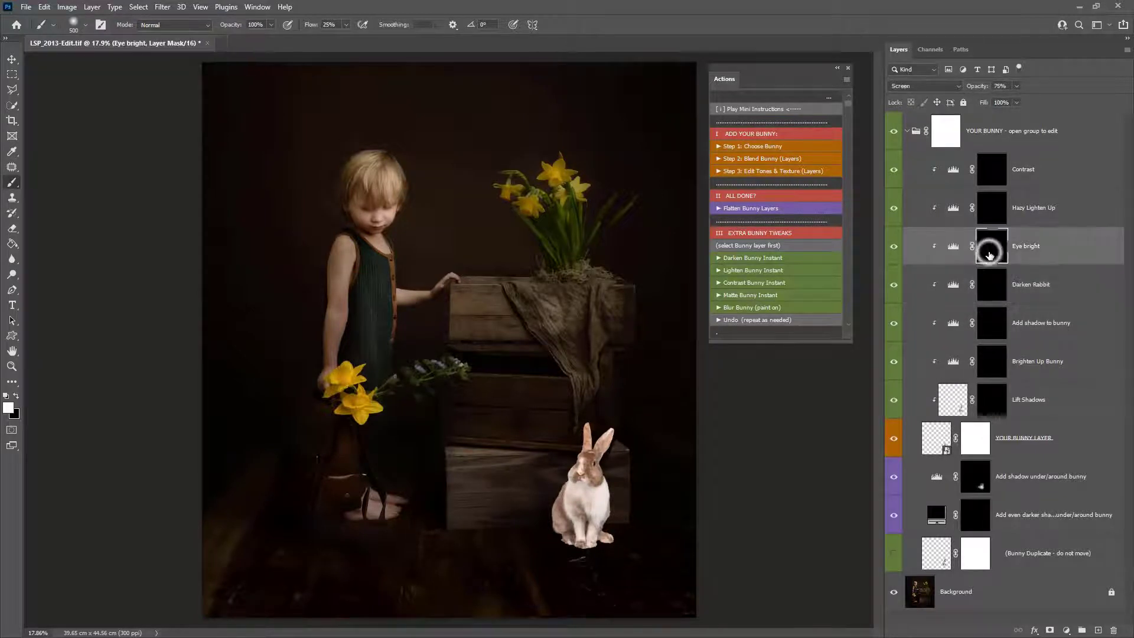
left_click(988, 215)
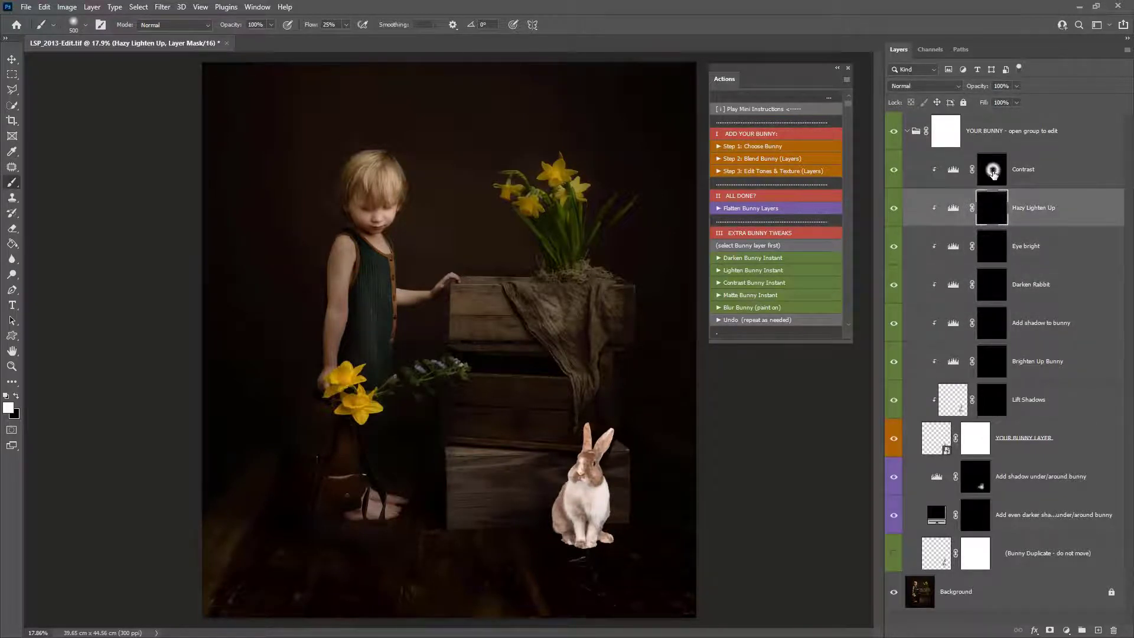
left_click(992, 171)
left_click(990, 404)
left_click(993, 364)
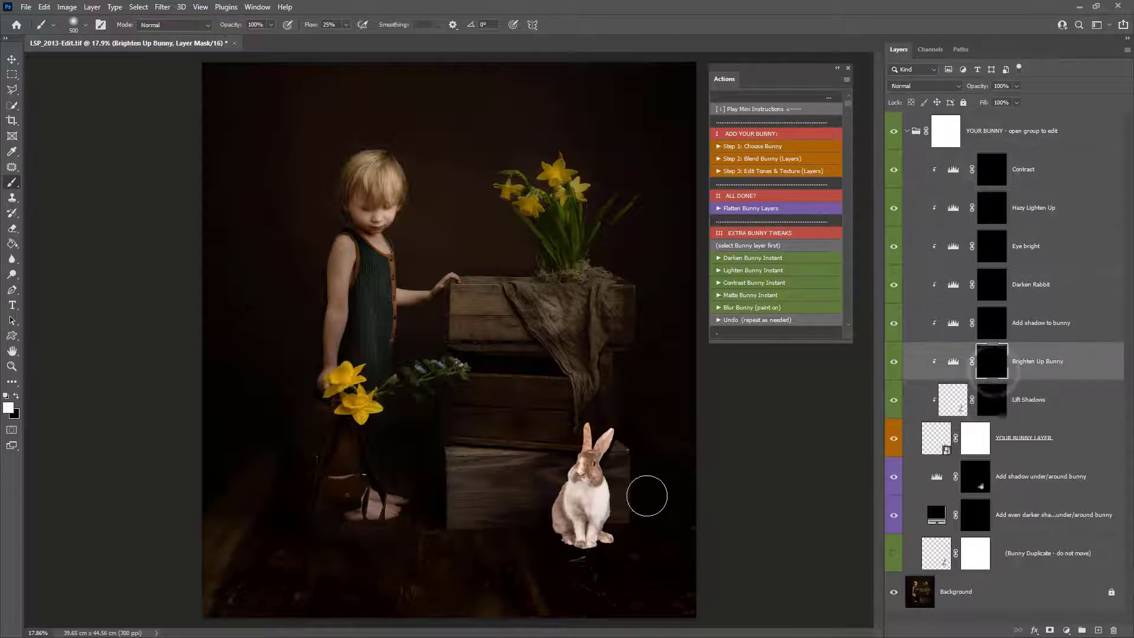
- Enlarge the brush to about 1457 px and paint on the Add shadow to bunny mask around the bunny
left_click(1005, 322)
right_click(635, 462)
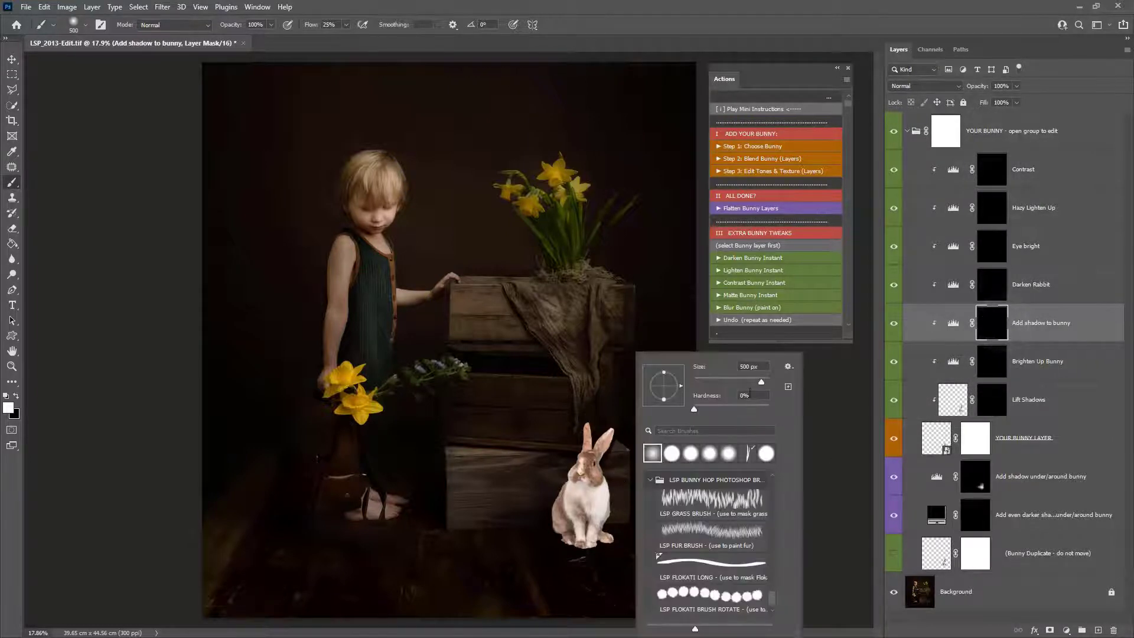
left_click(763, 382)
left_click(562, 556)
left_click(552, 542)
left_click(544, 524)
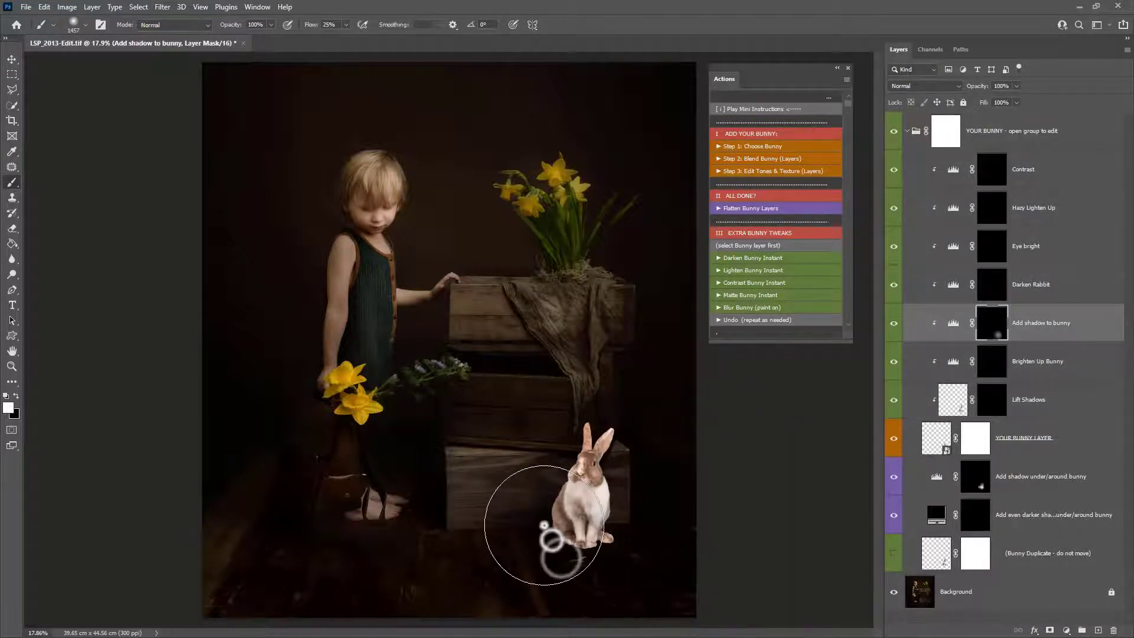
left_click(537, 502)
left_click(536, 480)
left_click(530, 508)
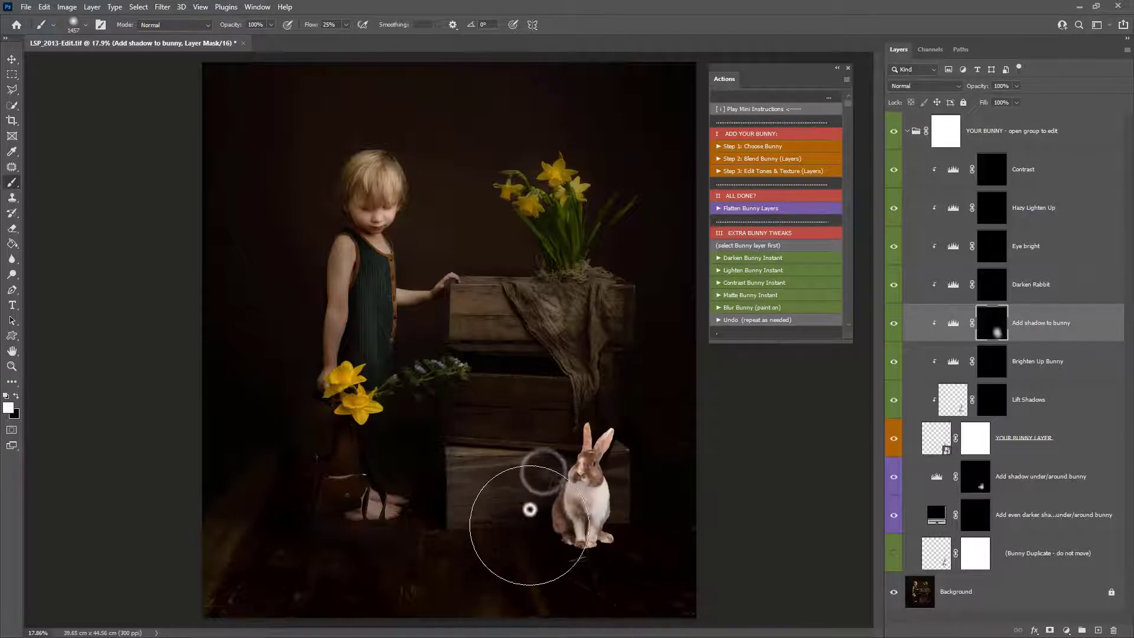
- Paint on the Darken Rabbit and Contrast masks around the bunny's body
left_click(992, 286)
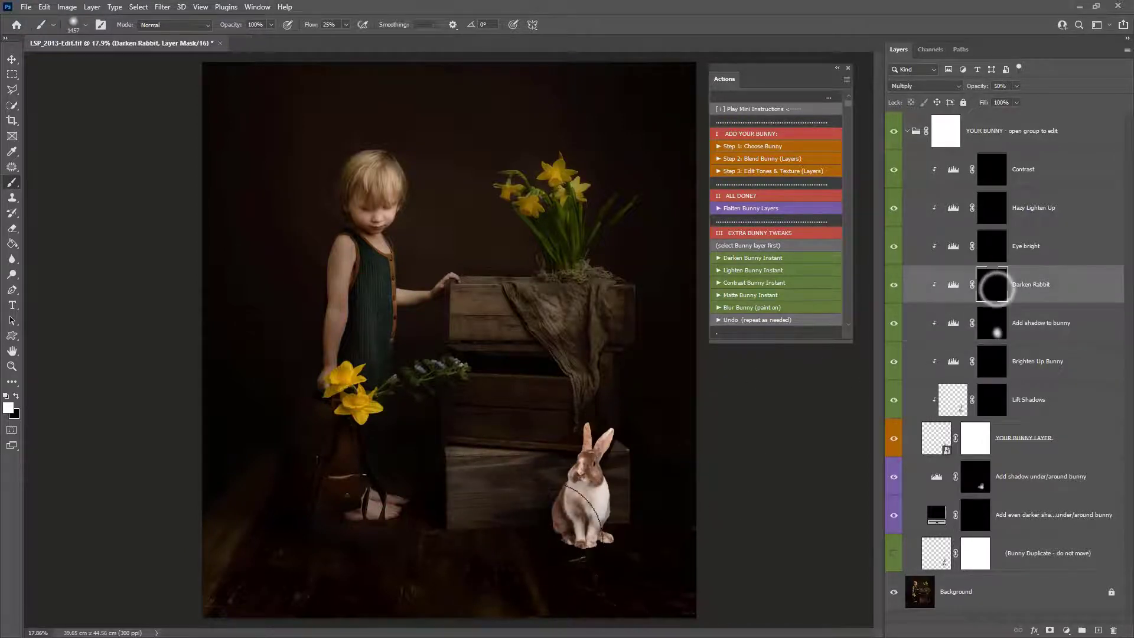
left_click(517, 530)
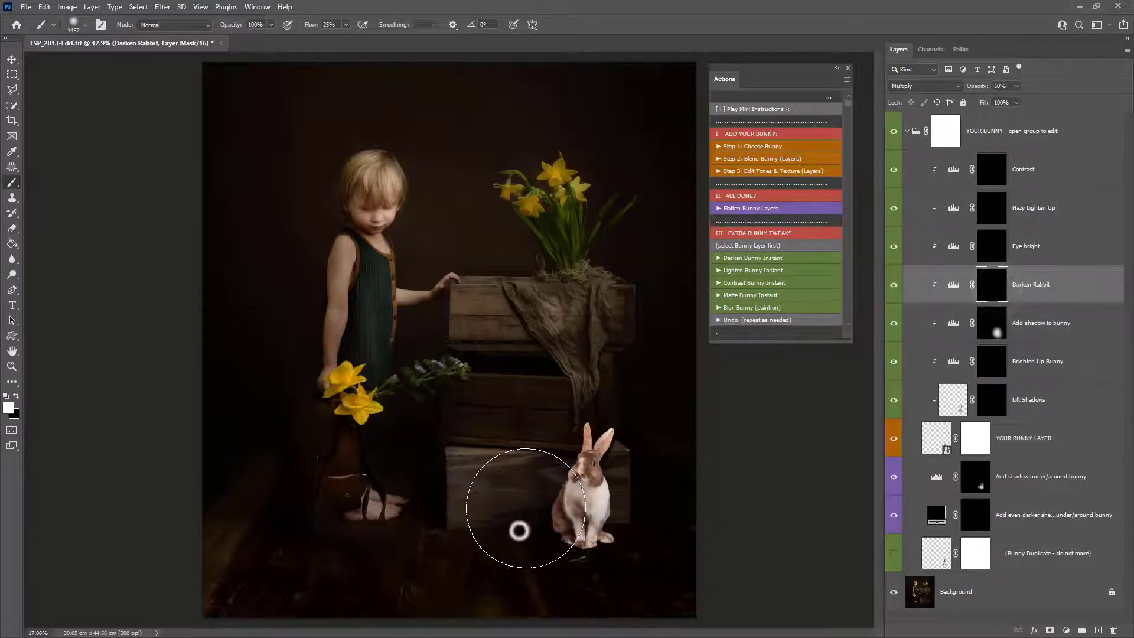
left_click(992, 170)
left_click(614, 484)
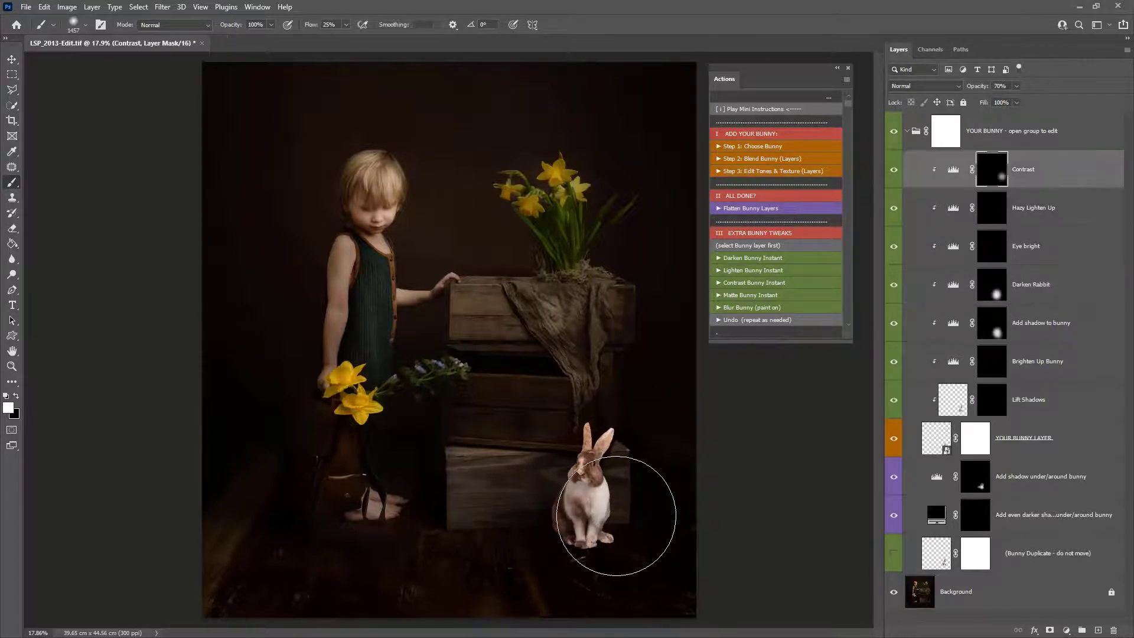
left_click(992, 208)
left_click(985, 295)
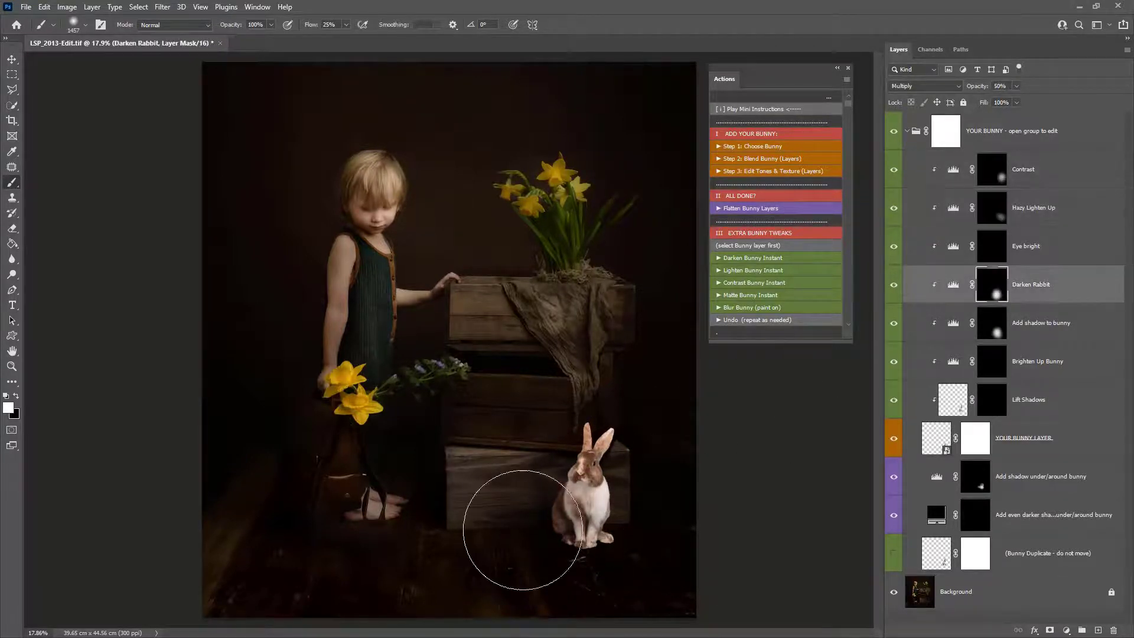
left_click(526, 533)
- Paint more shadow on the Add shadow under/around bunny mask beside the bunny
left_click(994, 366)
left_click(992, 395)
left_click(975, 477)
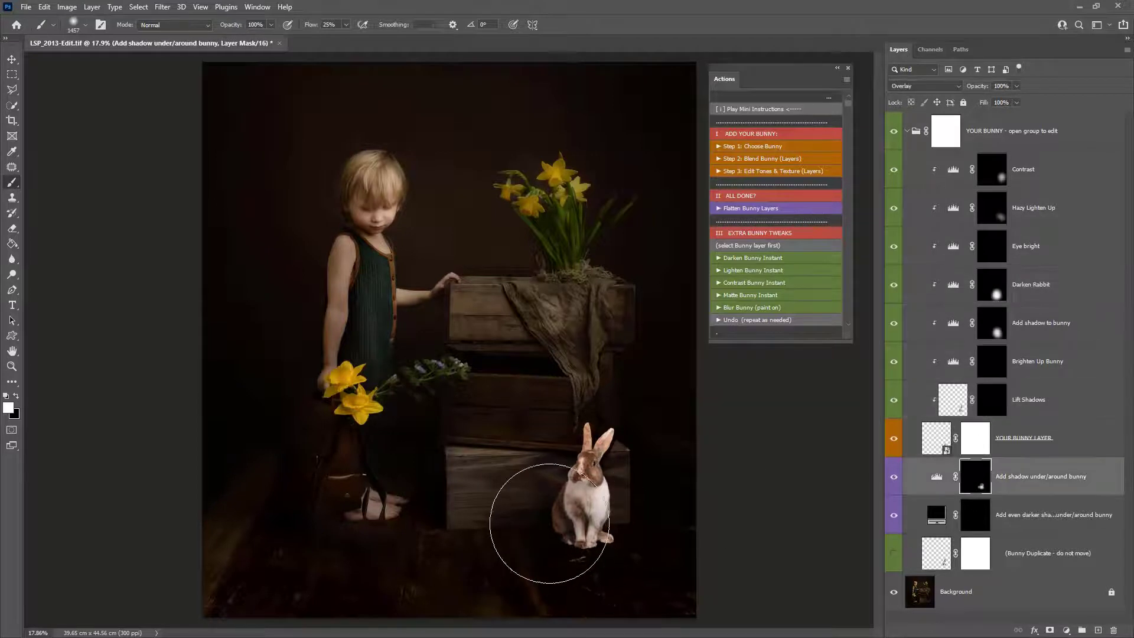
left_click(540, 523)
- Select the Lift Shadows layer, swap the colours, and add a Levels adjustment layer above it
left_click(1046, 399)
key("x")
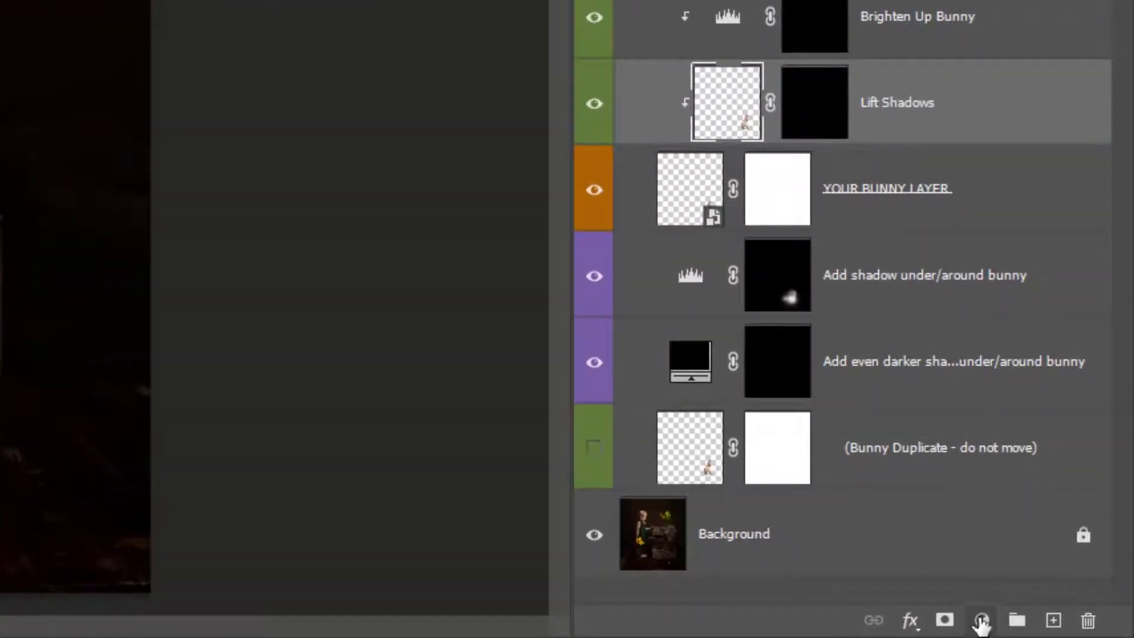
left_click(981, 621)
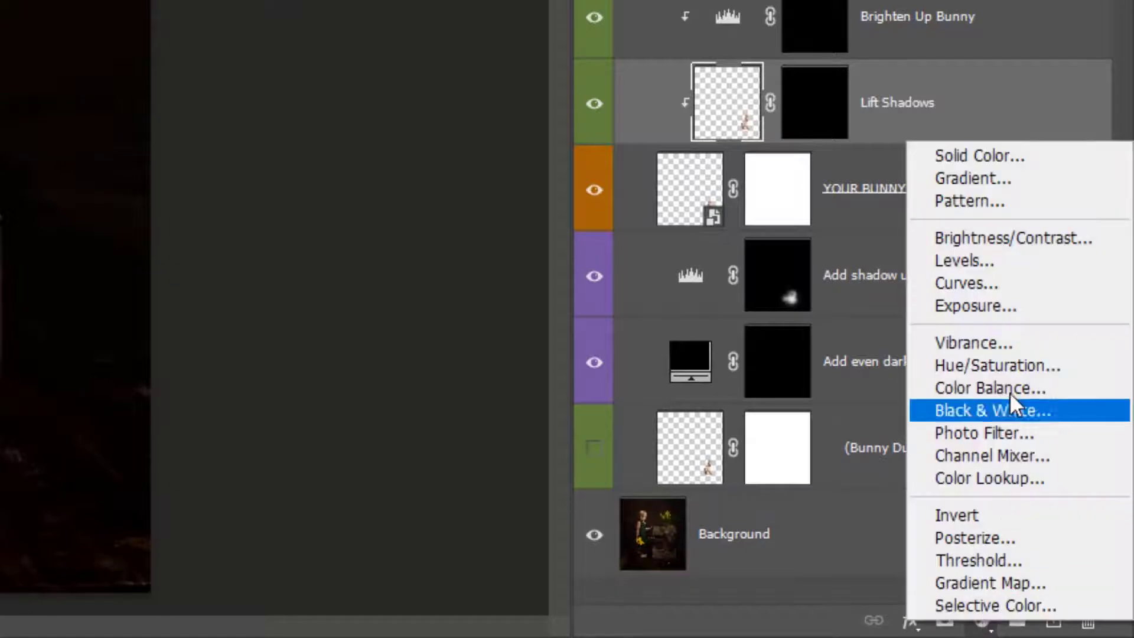
left_click(1023, 261)
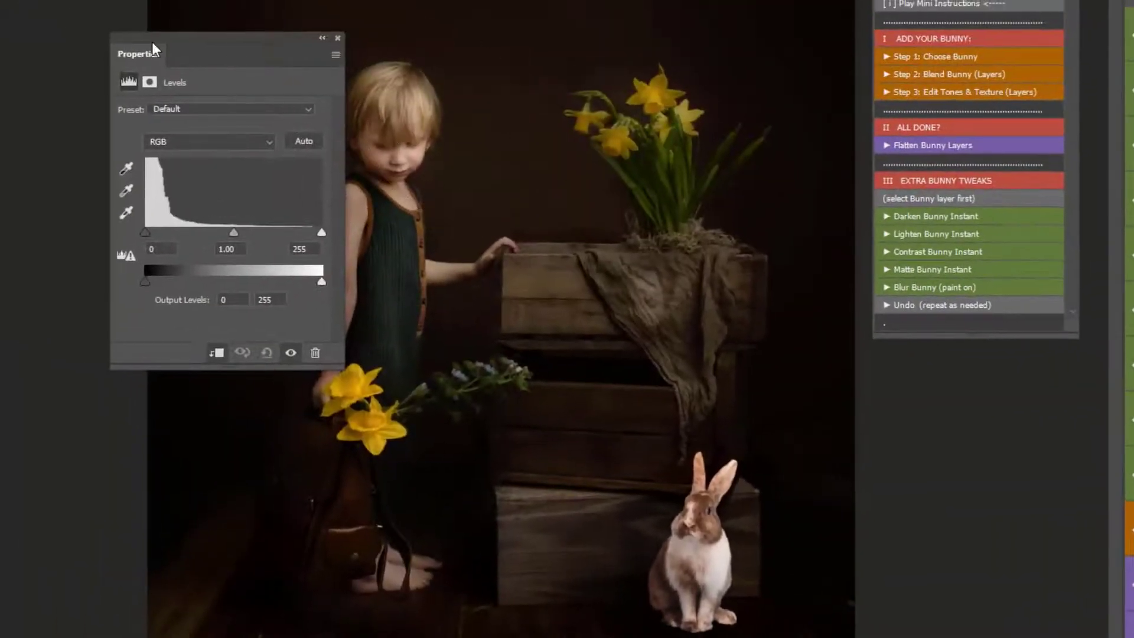
- Adjust the new Levels layer, setting midtones to 0.94 and output white to 233, and close its properties
left_click_drag(151, 42, 437, 8)
mouse_move(421, 187)
left_mouse_down()
mouse_move(485, 186)
mouse_move(416, 193)
left_mouse_up()
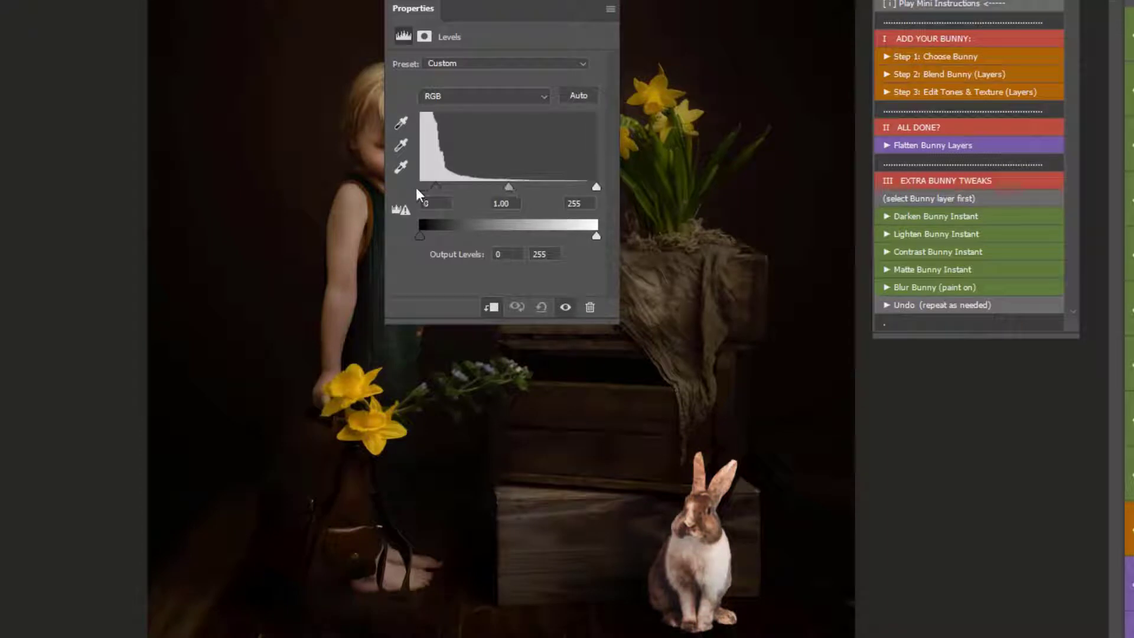
left_click_drag(508, 189, 521, 192)
left_click_drag(595, 237, 582, 238)
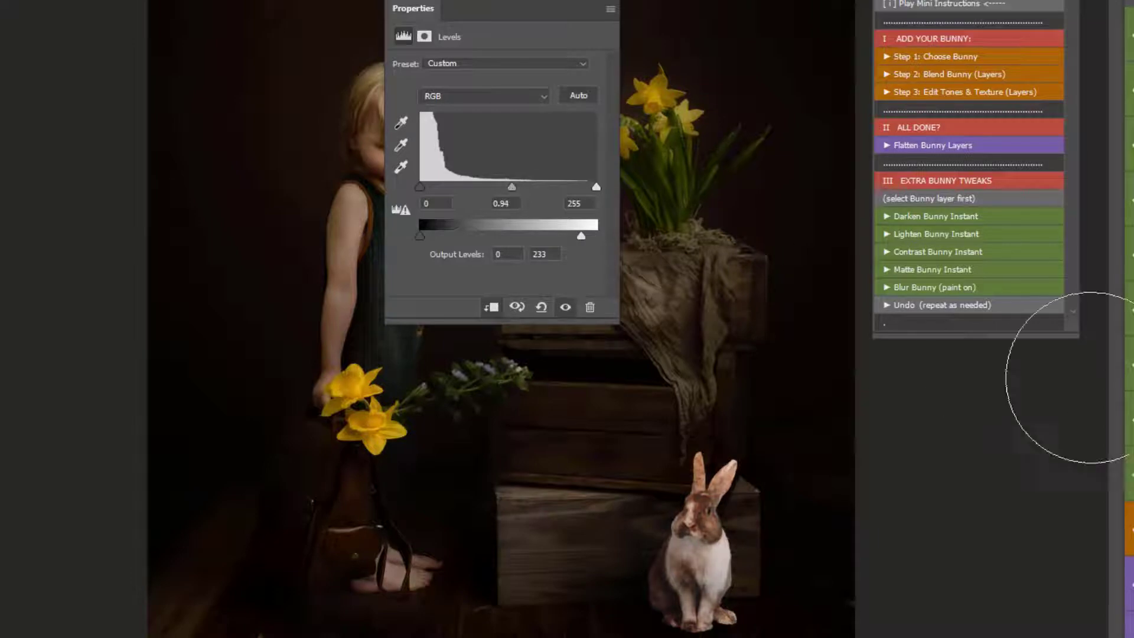
left_click(887, 146)
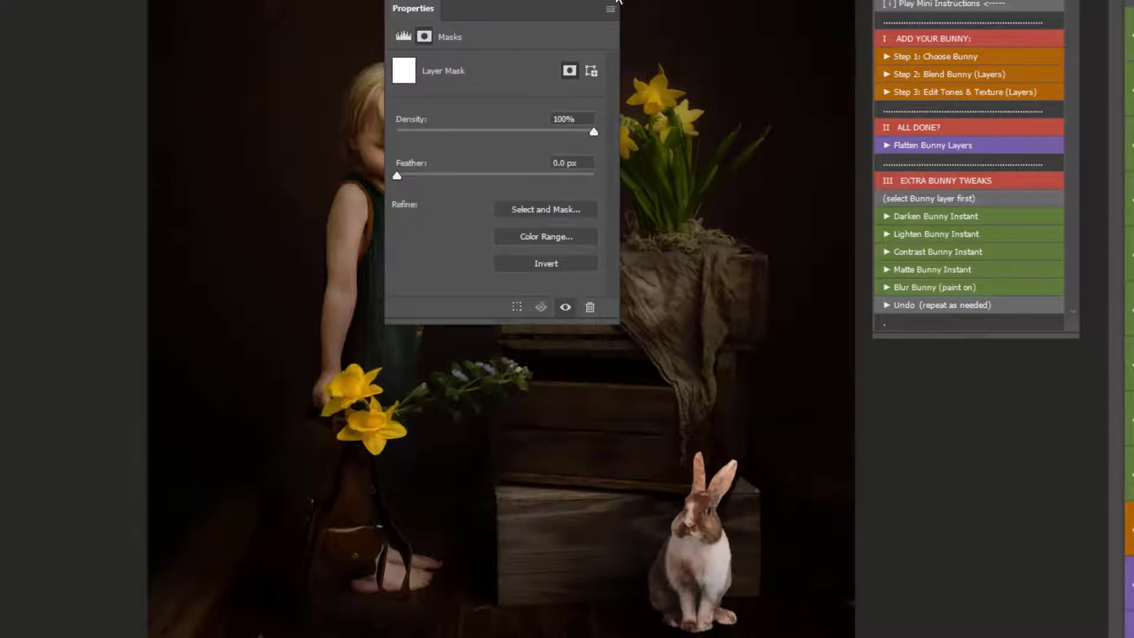
left_click(618, 1)
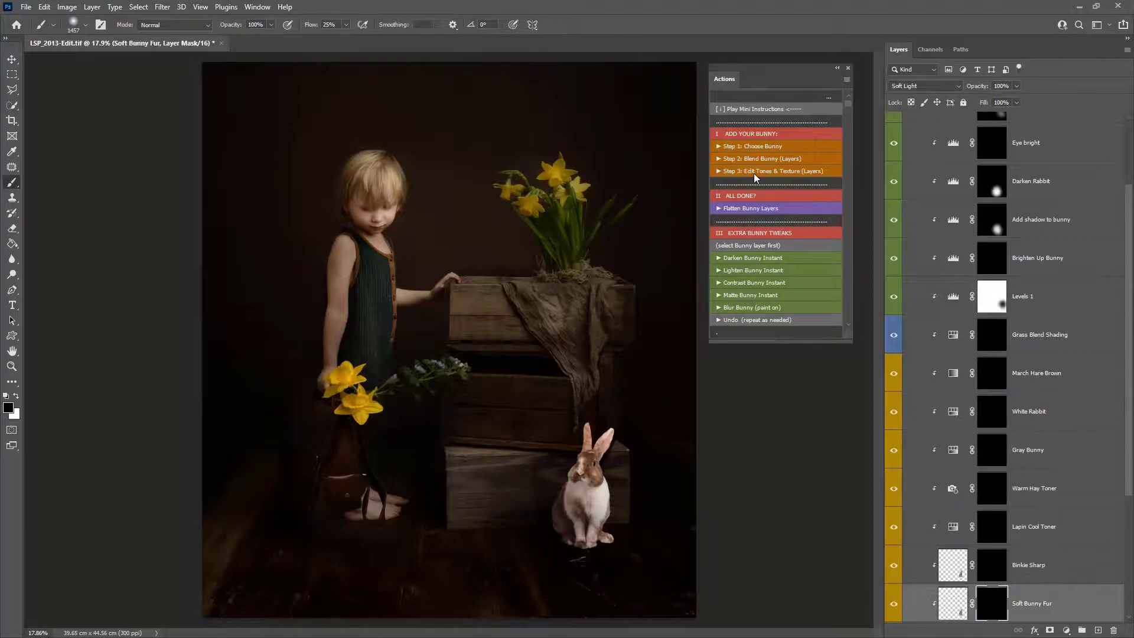
- Paint on the Binkie Sharp and Lapin Cool Toner masks around the bunny
scroll(837, 485, "down", 3)
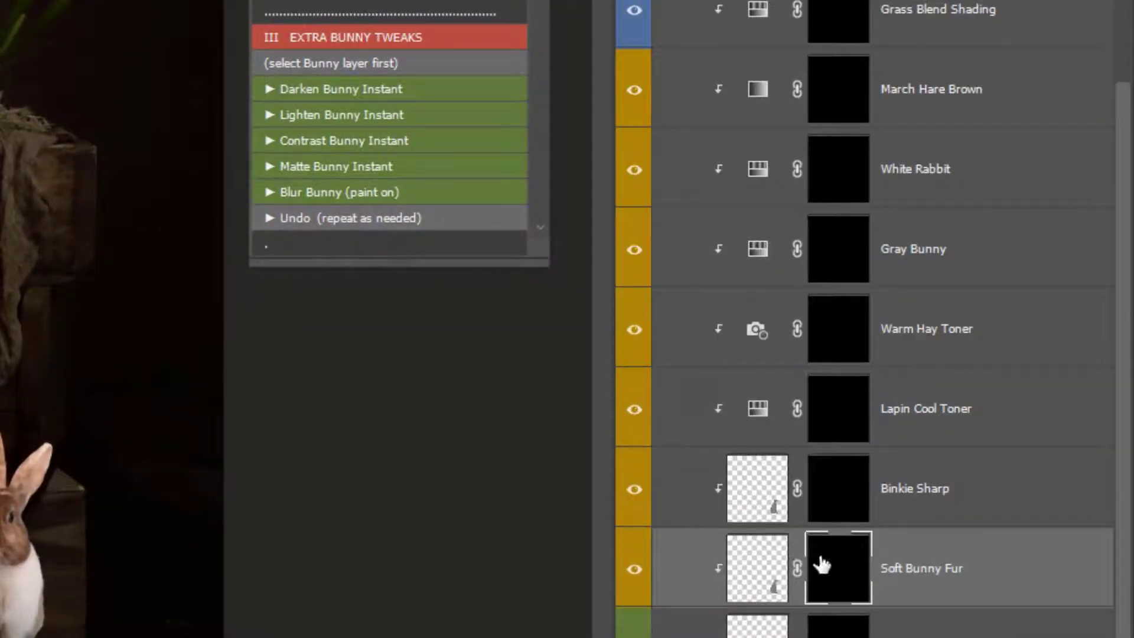
left_click(849, 513)
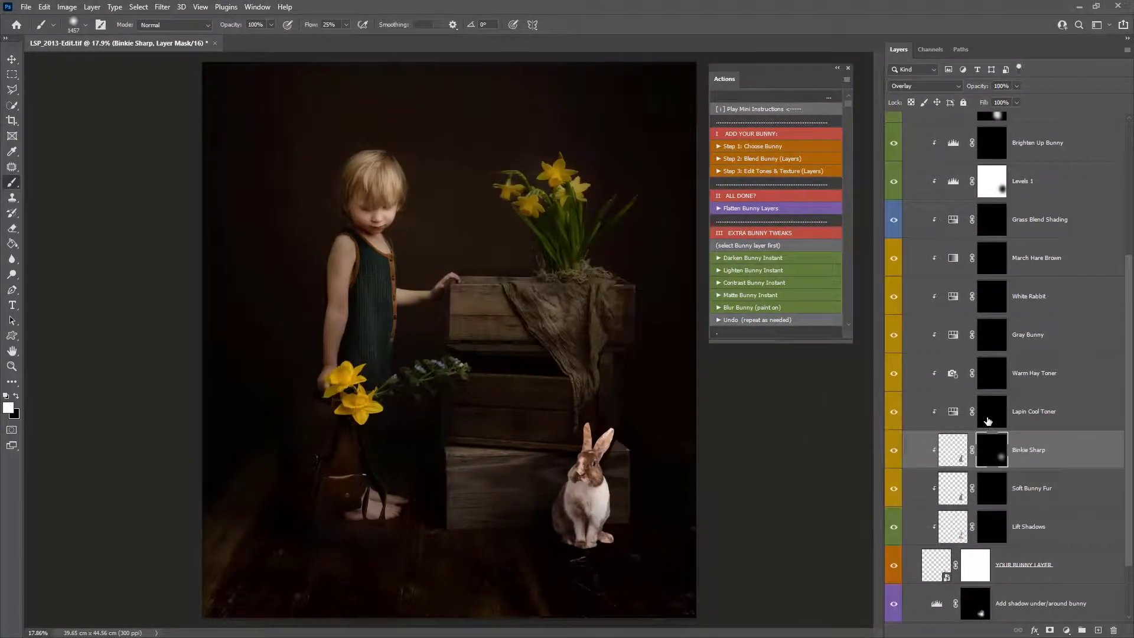
left_click(988, 420)
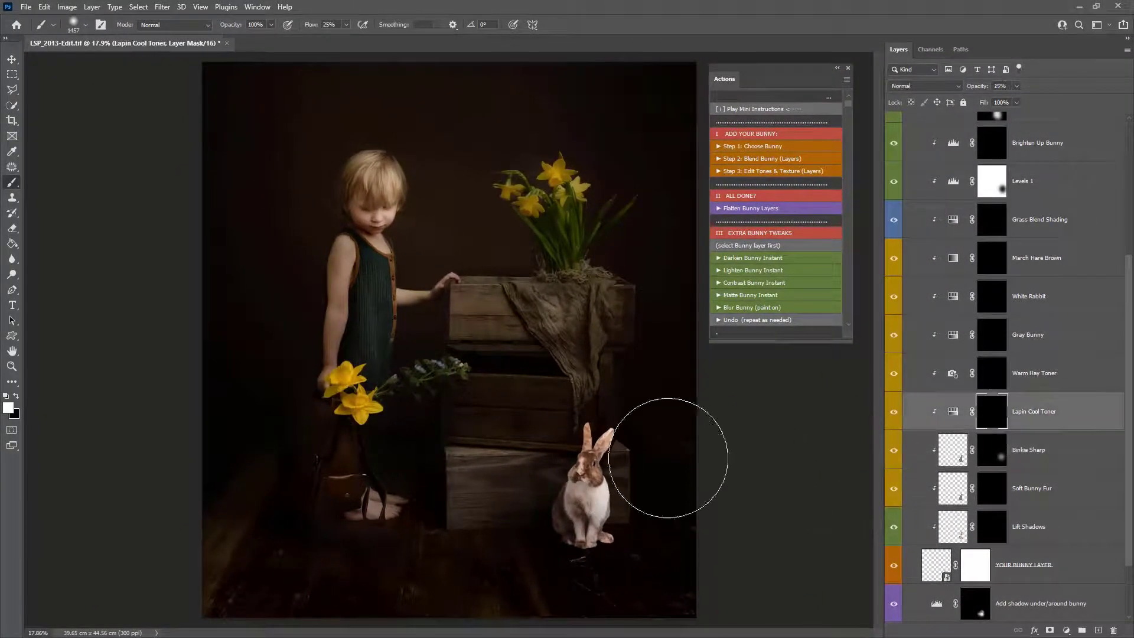
mouse_move(671, 455)
left_mouse_down()
mouse_move(629, 435)
mouse_move(620, 447)
mouse_move(630, 484)
mouse_move(615, 540)
mouse_move(586, 531)
mouse_move(602, 476)
left_mouse_up()
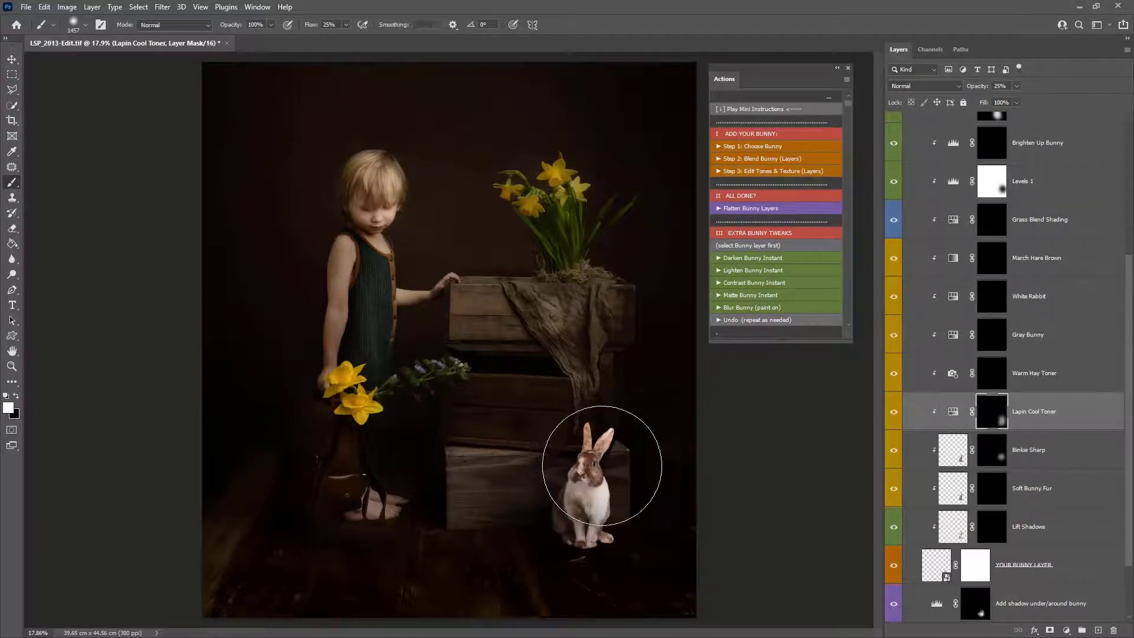
- Paint on the March Hare Brown mask around the bunny's lower body
left_click(988, 380)
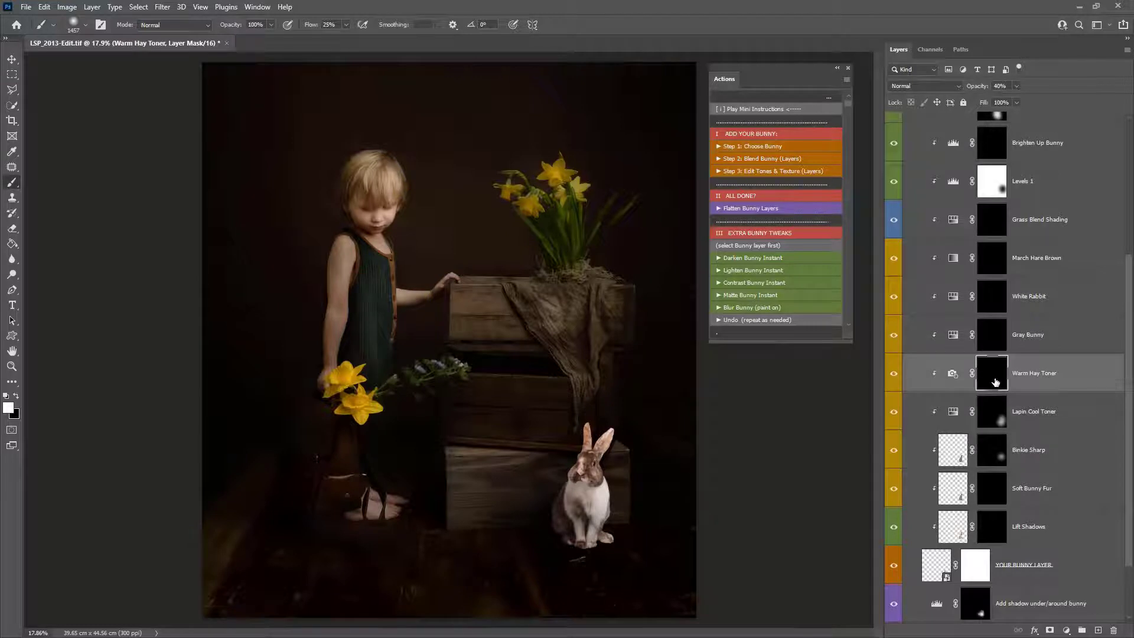
left_click(990, 337)
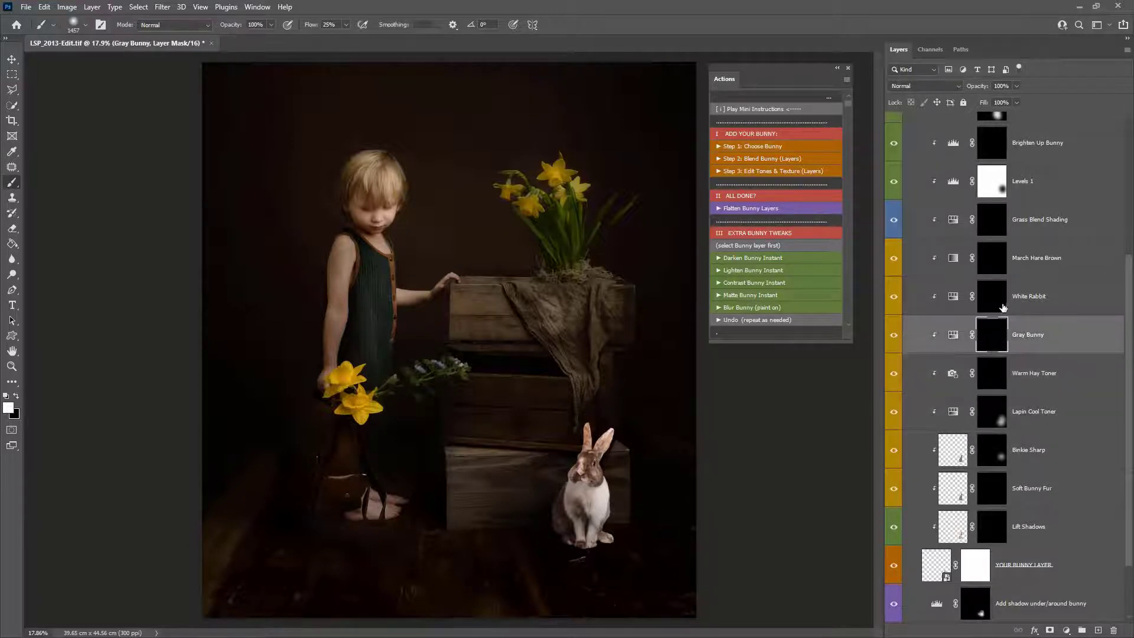
left_click(1003, 306)
left_click(992, 260)
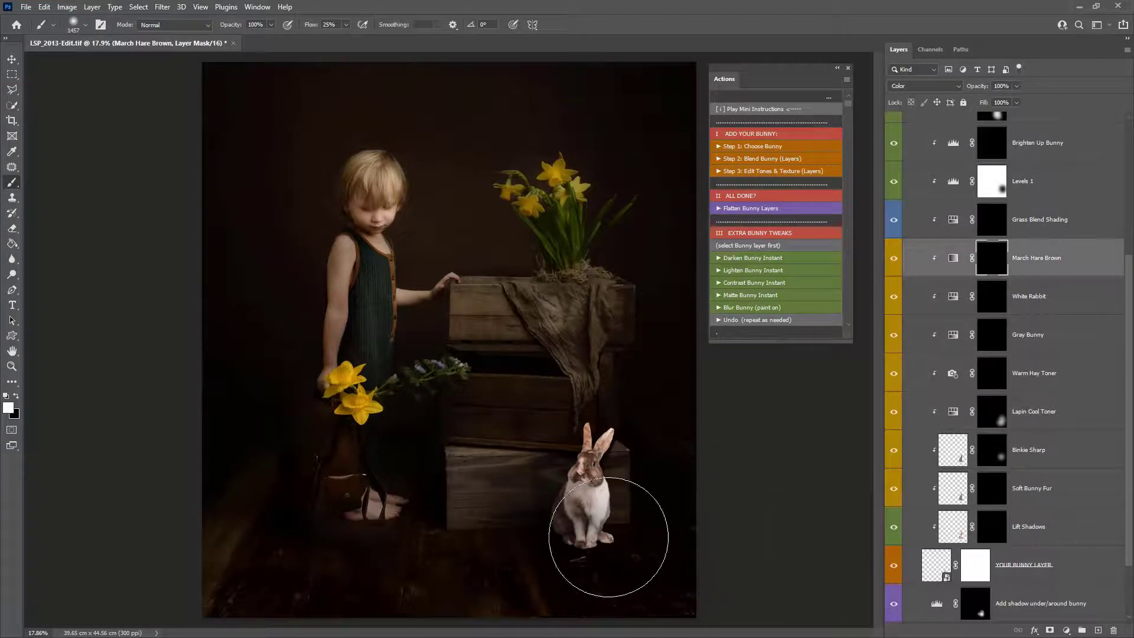
mouse_move(609, 537)
left_mouse_down()
mouse_move(567, 561)
mouse_move(527, 514)
left_mouse_up()
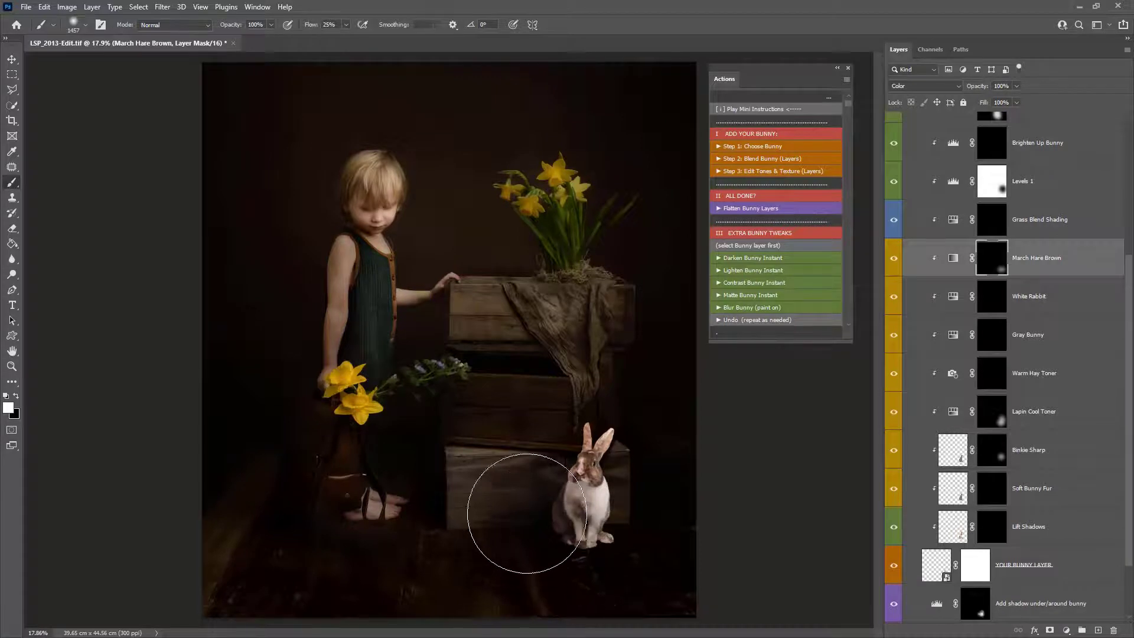
- Lower the Lapin Cool Toner layer's opacity to 17% and shrink the brush to about 259 px
left_click(1029, 410)
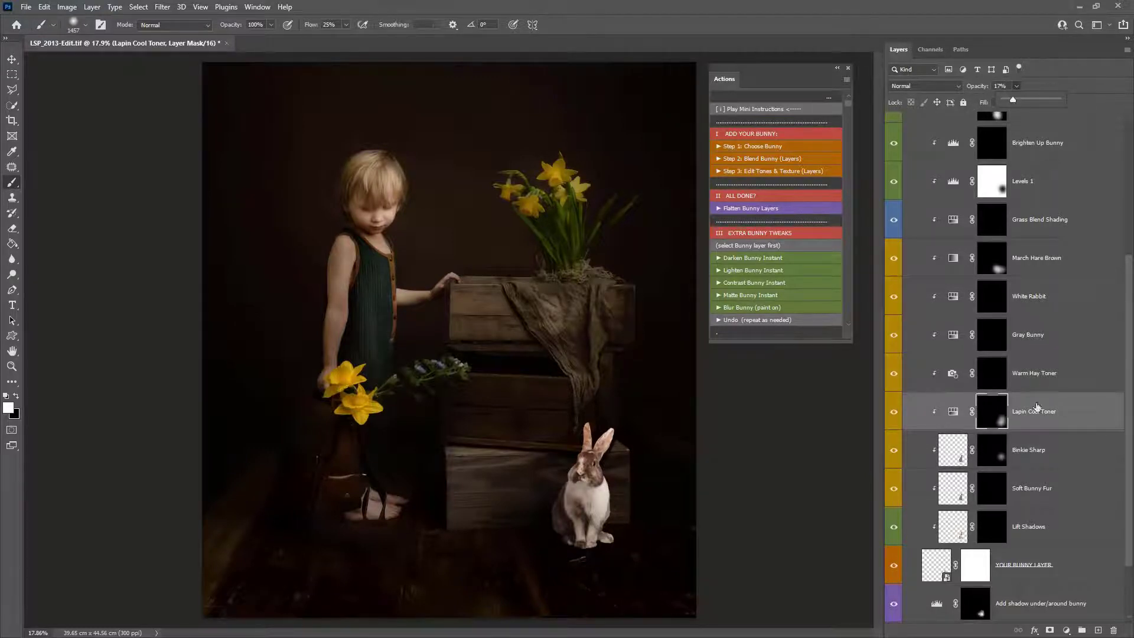
right_click(562, 417)
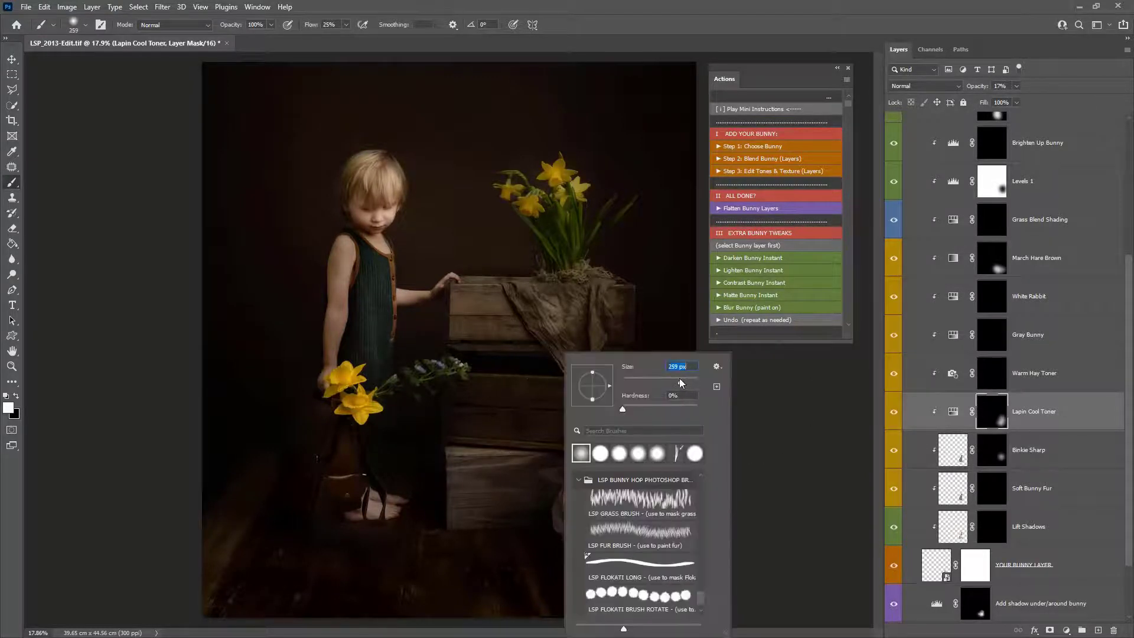
left_click(500, 418)
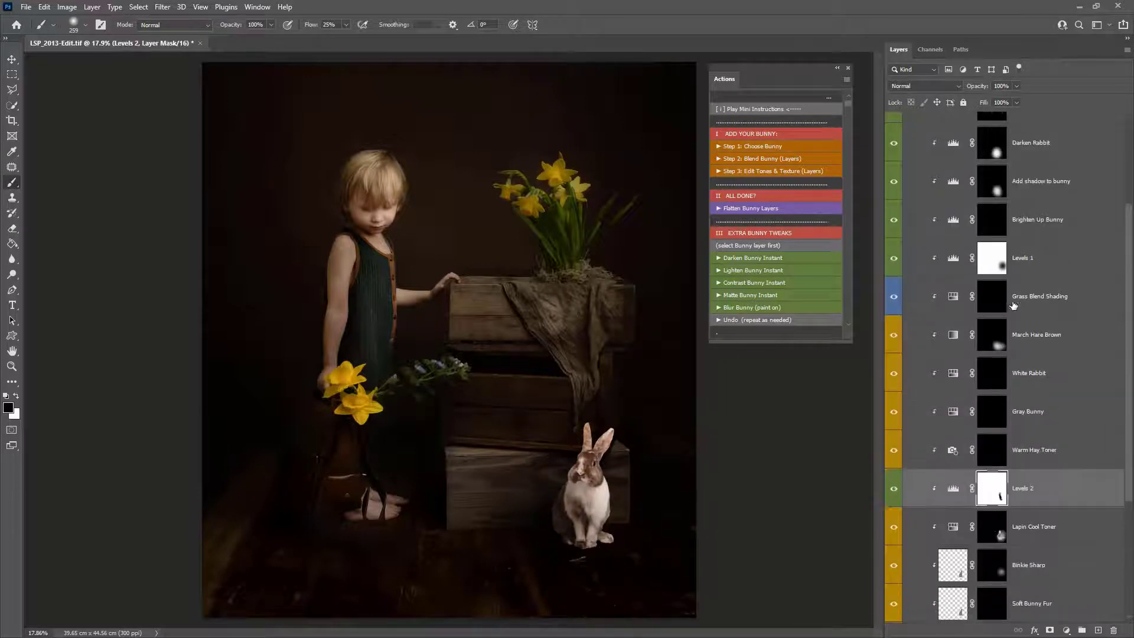
- Select the Darken Rabbit mask, resize the brush to about 511 px and swap the colours
left_click(995, 191)
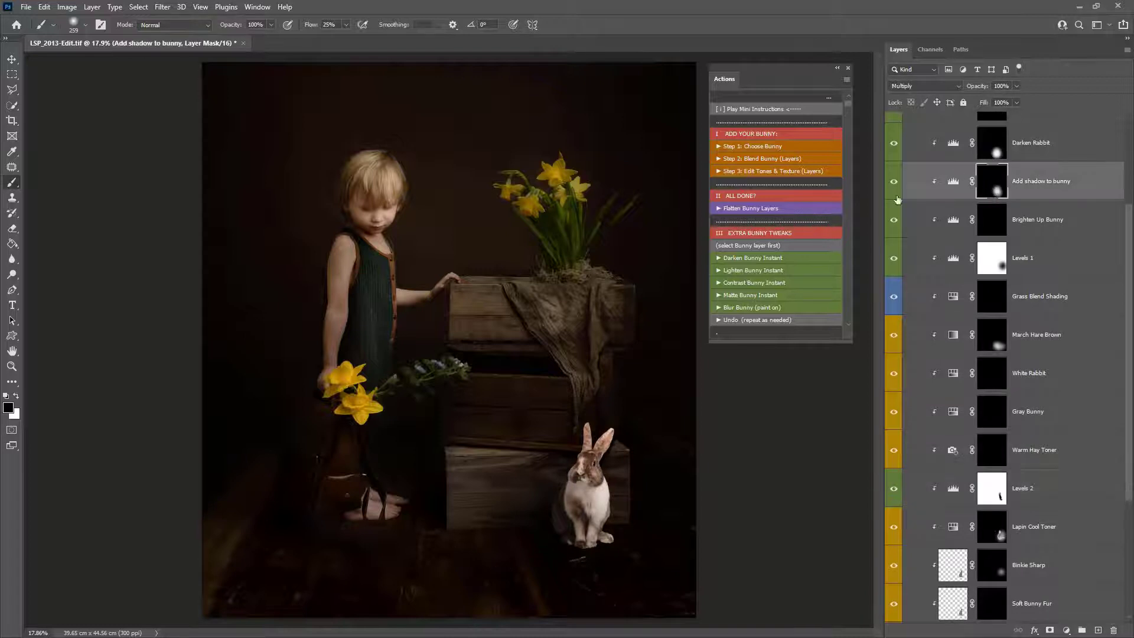
key("alt+bracketright")
right_click(630, 457)
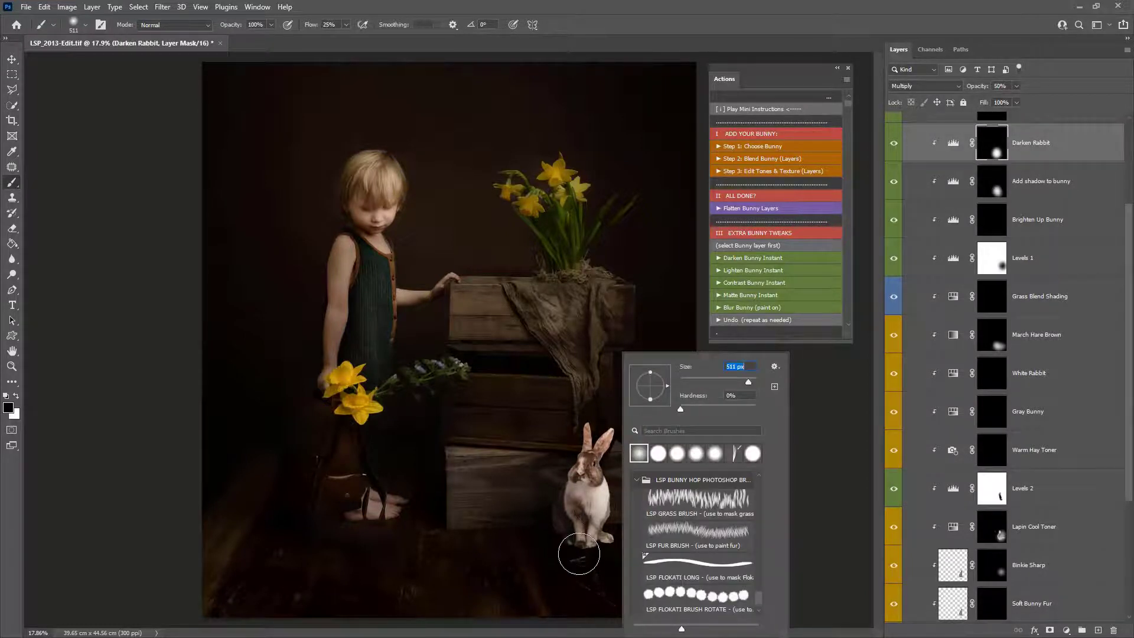
key("Escape")
key("x")
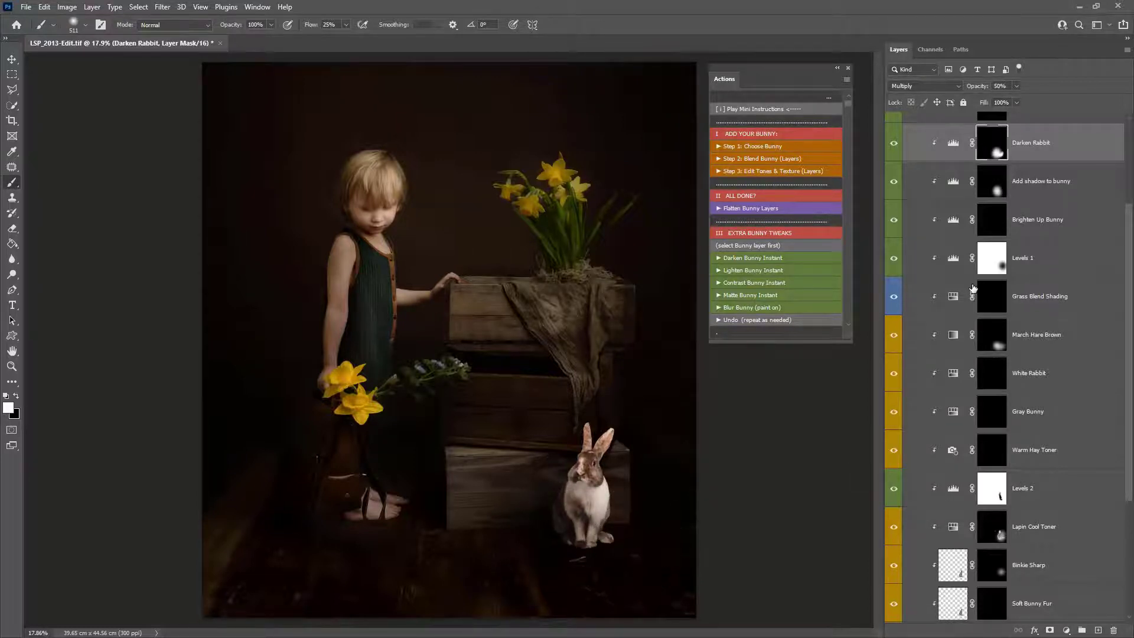
- Flatten the bunny layers with the Flatten Bunny Layers action
scroll(1027, 311, "up", 2)
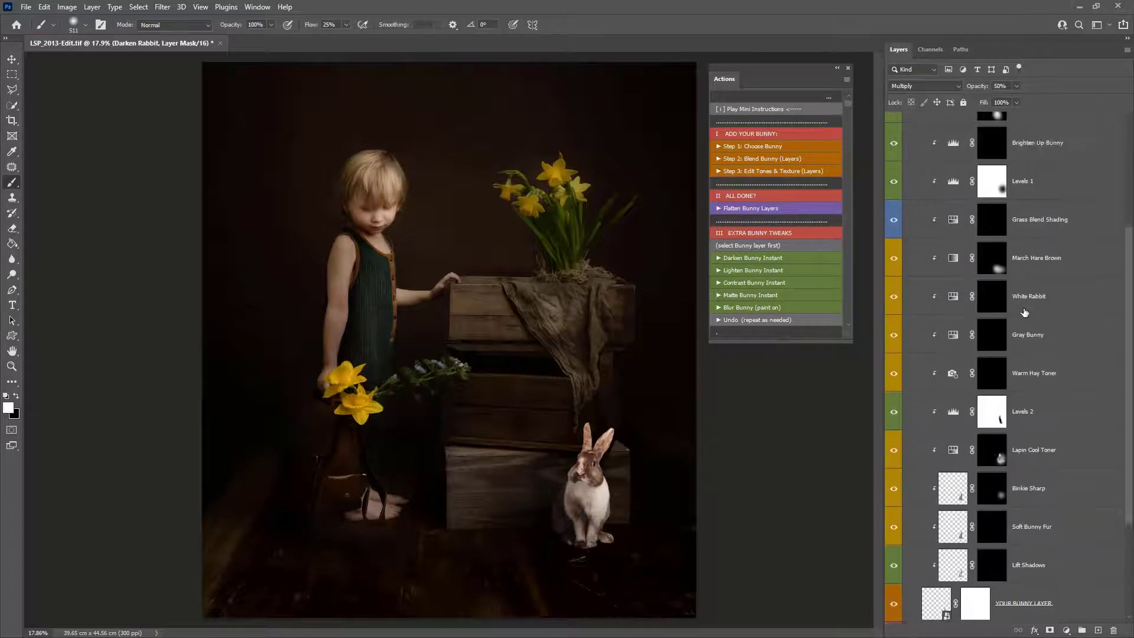
scroll(1034, 390, "up", 2)
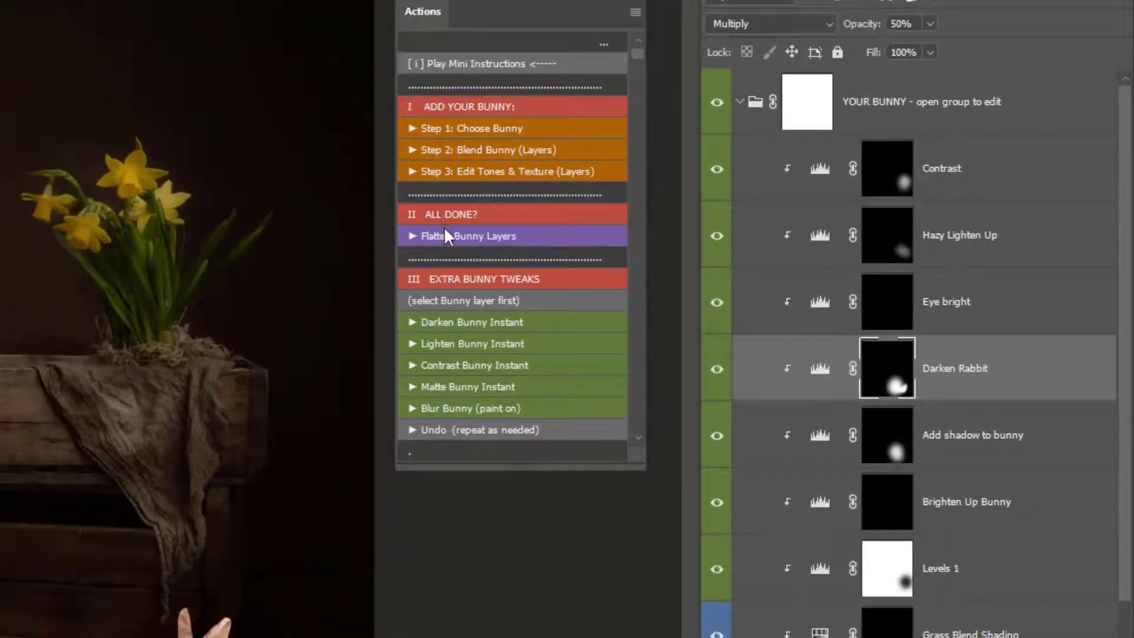
left_click(446, 238)
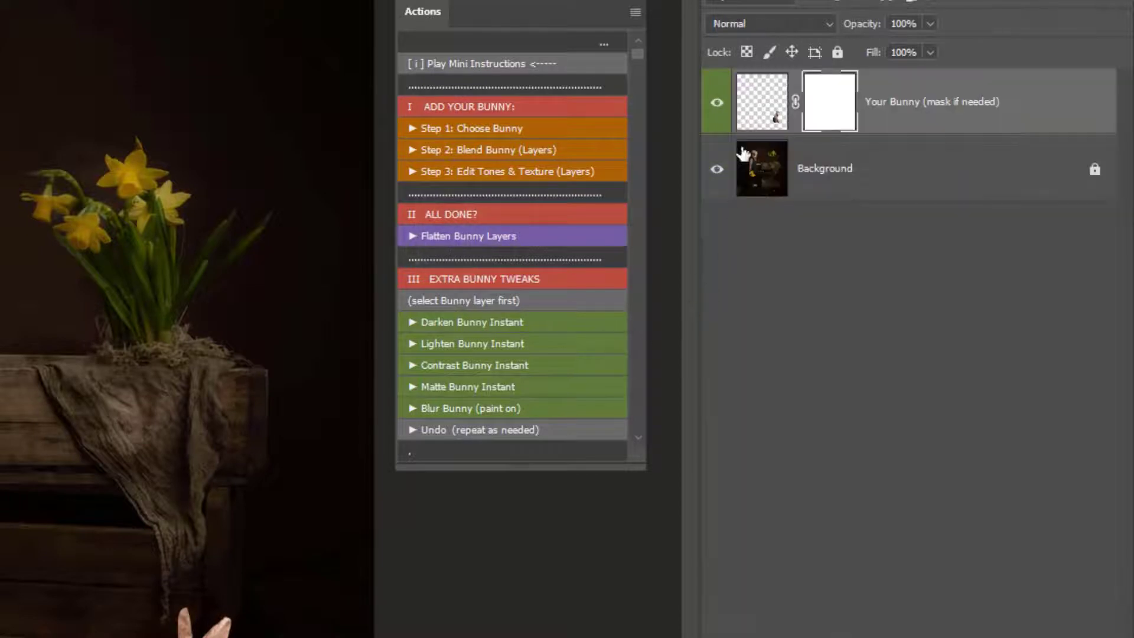
- Toggle the flattened bunny layer's visibility to compare the image with and without it
left_click(718, 105)
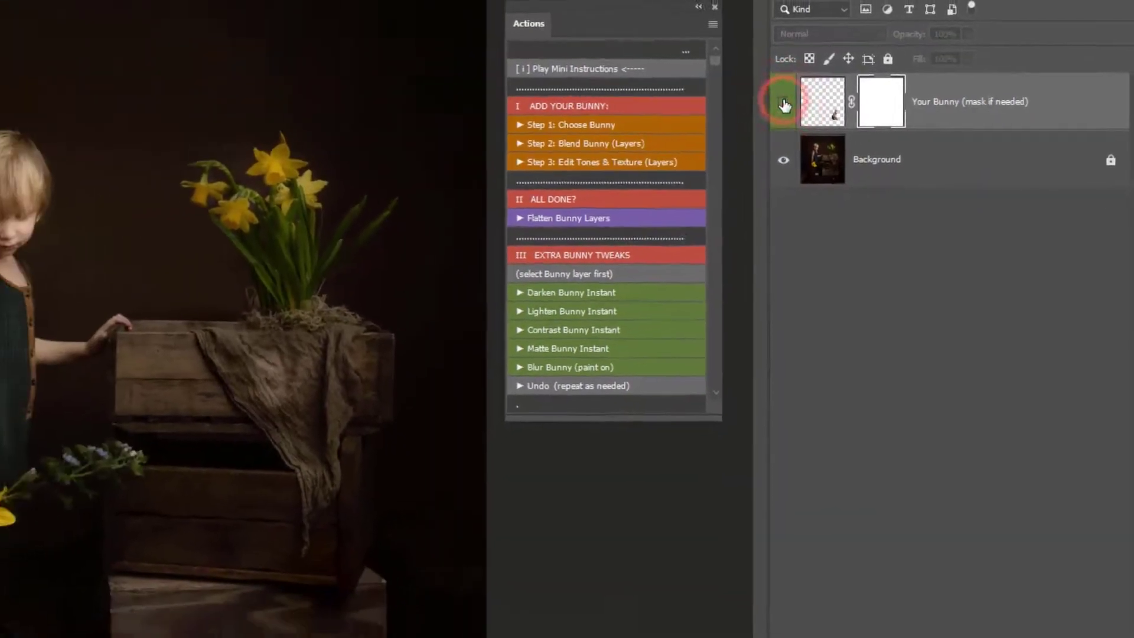
left_click(784, 103)
left_click(785, 103)
left_click(785, 103)
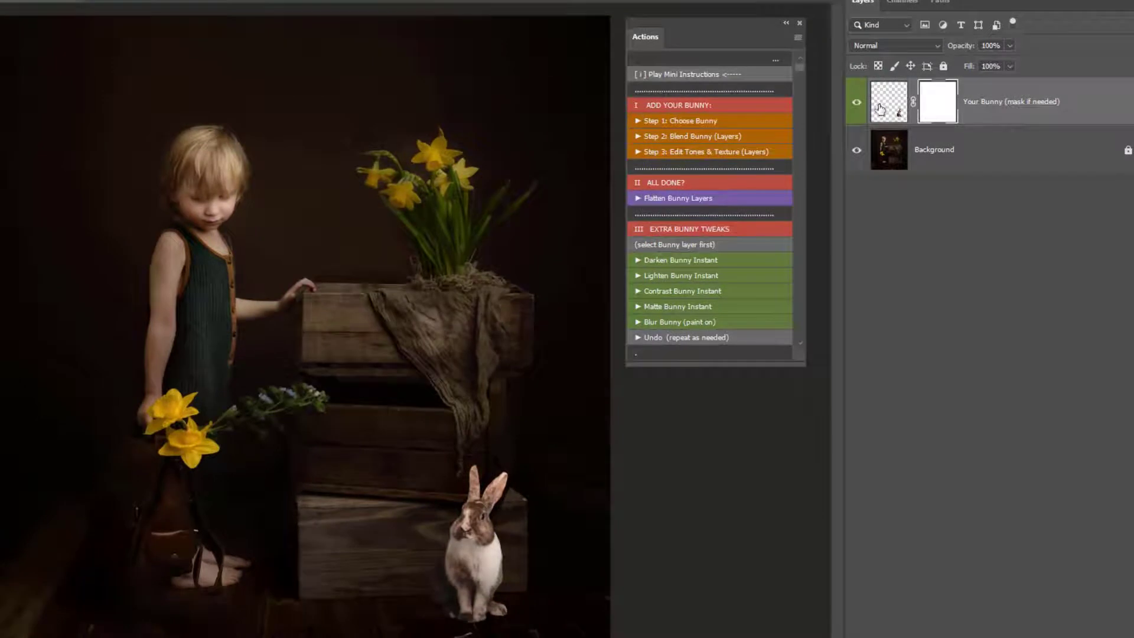
left_click(903, 110)
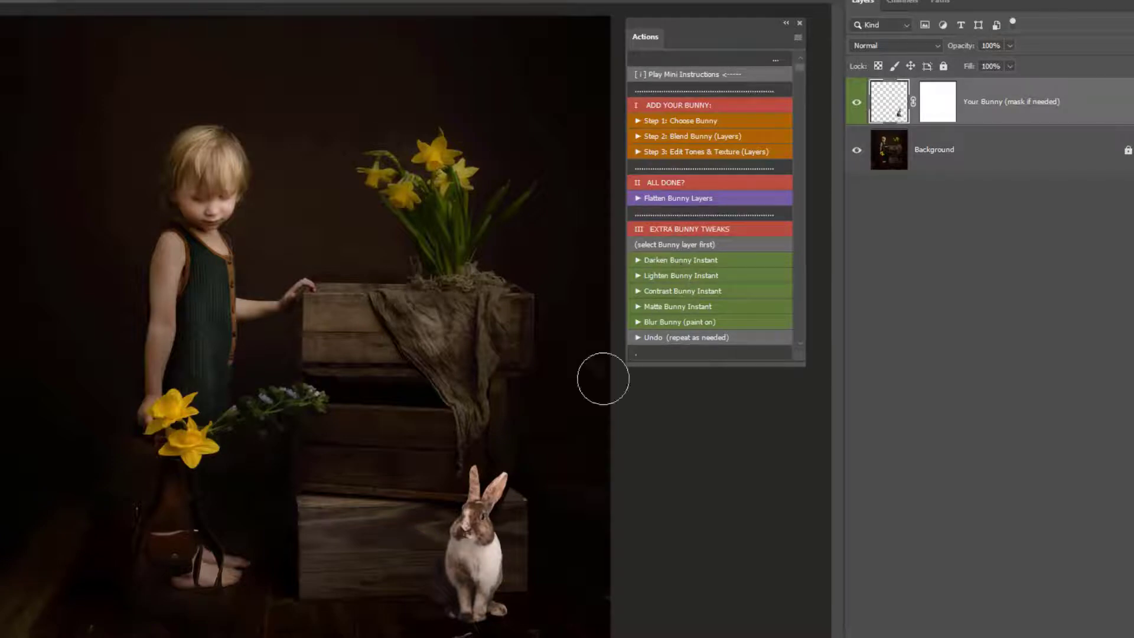
- Try the Lighten Bunny Instant and Matte Bunny Instant tweaks on the bunny and undo them
left_click_drag(531, 612, 590, 632)
left_click(657, 277)
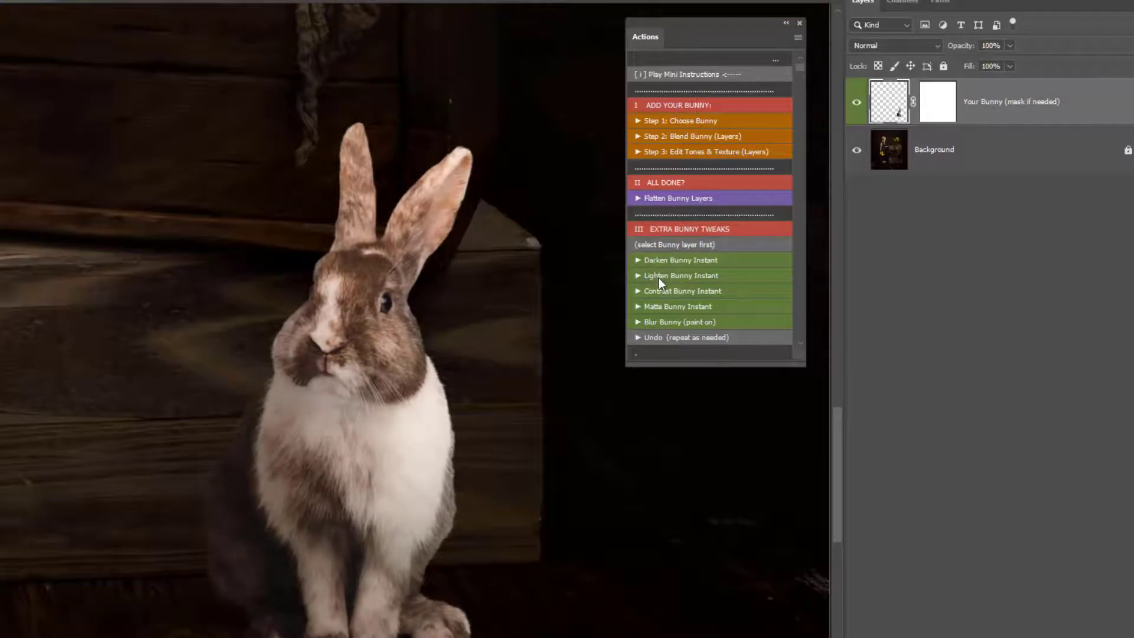
left_click(658, 278)
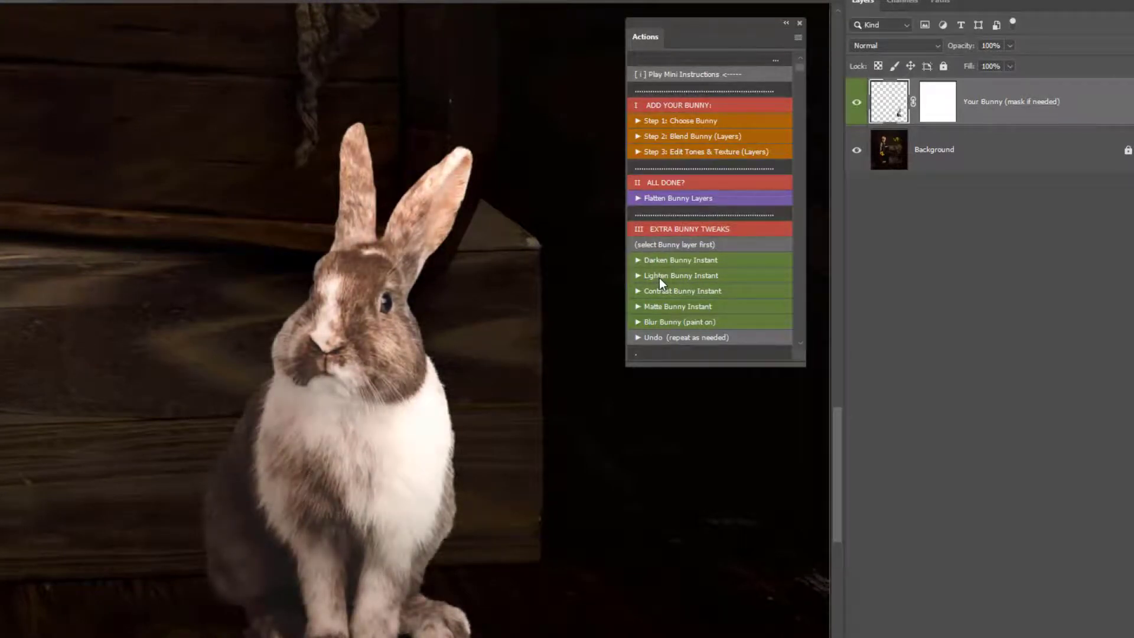
left_click(664, 338)
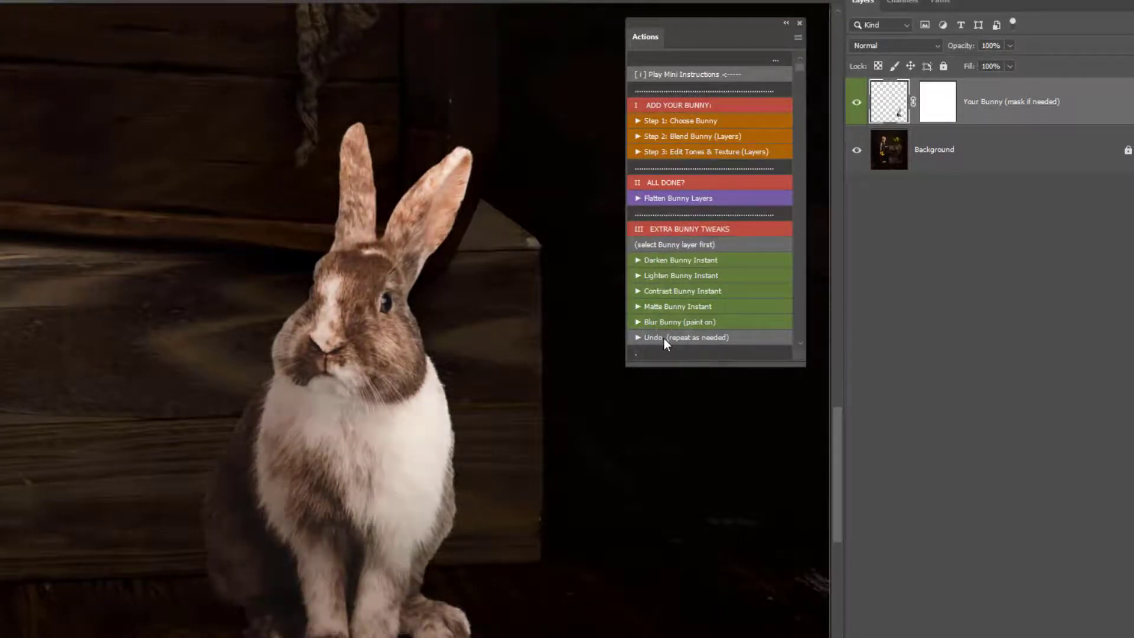
left_click(664, 338)
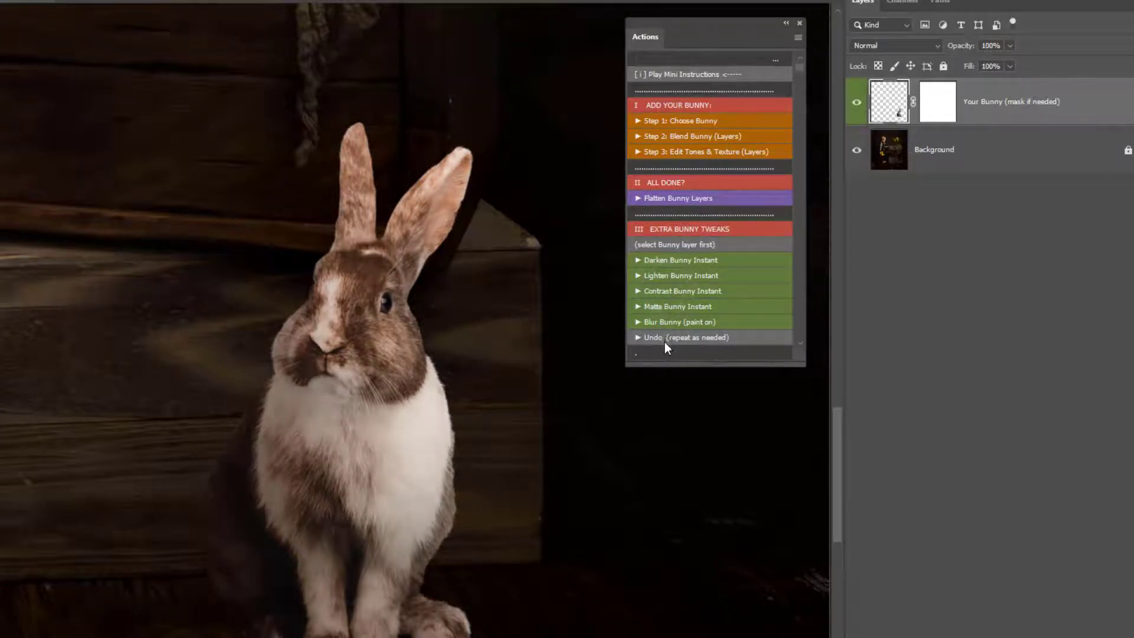
left_click(668, 307)
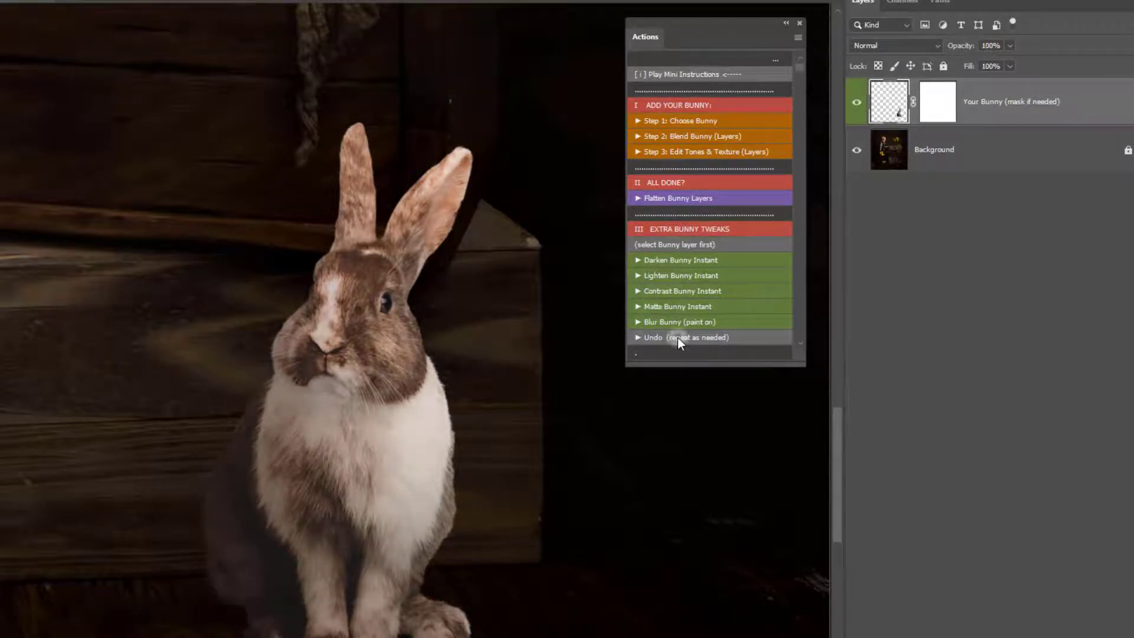
left_click(679, 338)
- Try painting blur on the bunny with Blur Bunny (paint on), then delete the blur layer
left_click(675, 321)
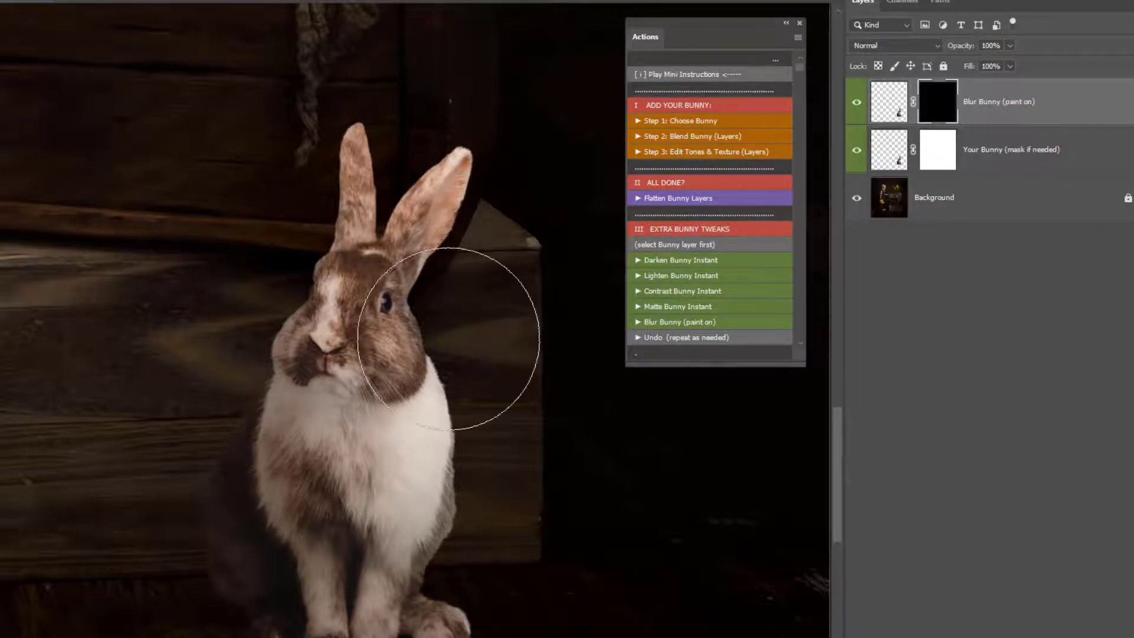
mouse_move(189, 481)
left_mouse_down()
mouse_move(168, 433)
mouse_move(174, 580)
mouse_move(157, 602)
mouse_move(167, 567)
mouse_move(261, 481)
mouse_move(286, 474)
left_mouse_up()
left_click(296, 454, "alt")
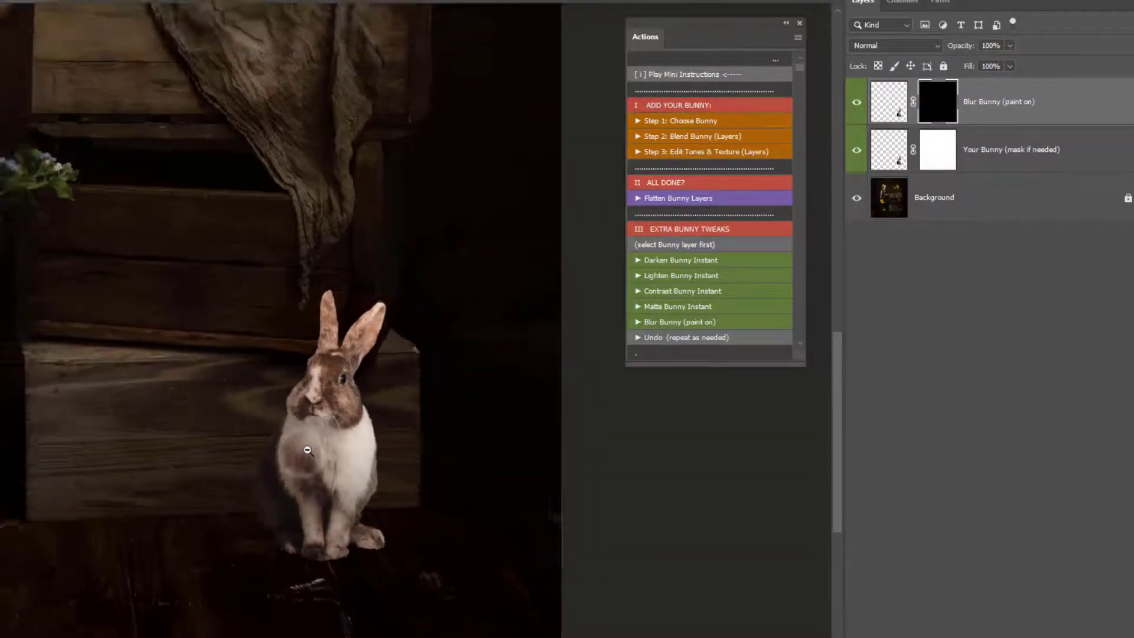
key("ctrl+0")
left_click_drag(1097, 99, 1097, 637)
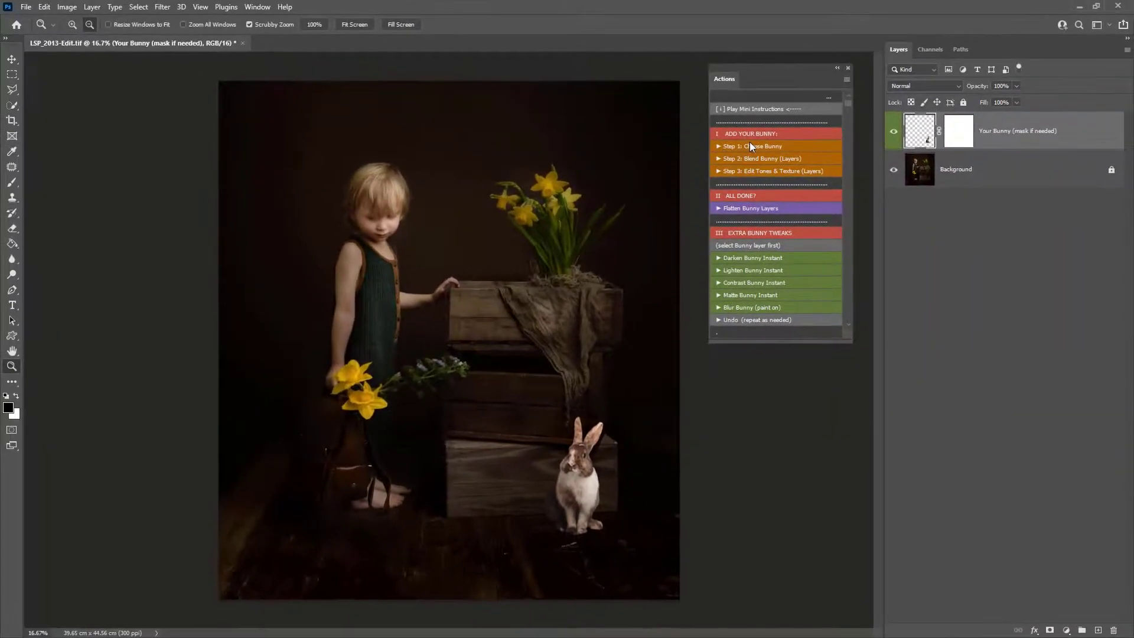
- Run Step 1: Choose Bunny and place LSP_BUNNY_Comet 1.png into the portrait
left_click(749, 145)
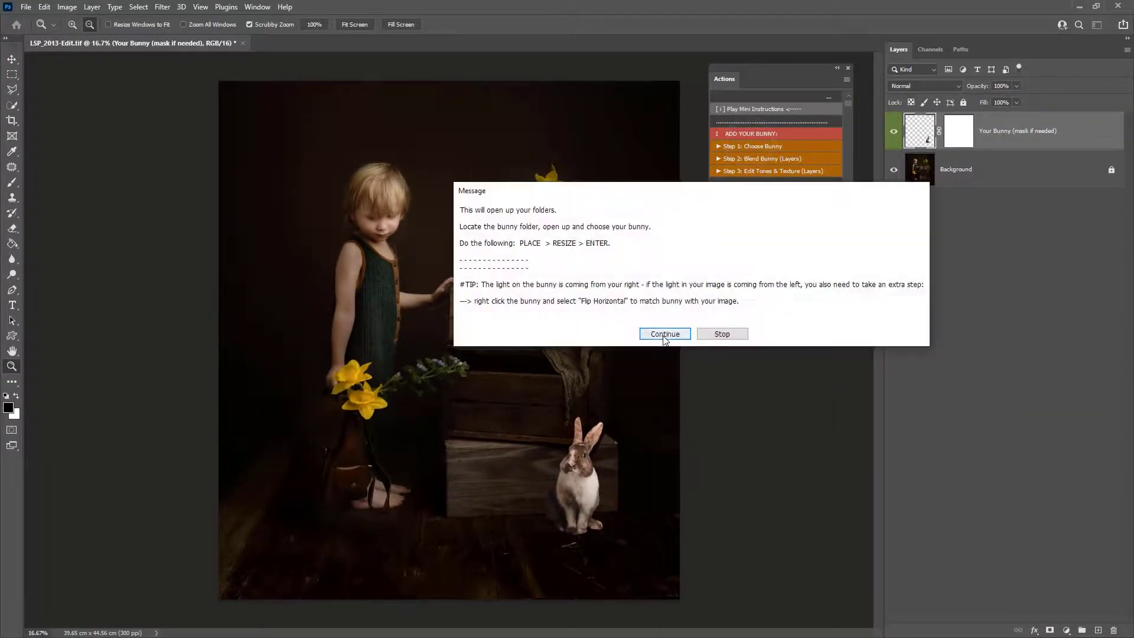
left_click(665, 335)
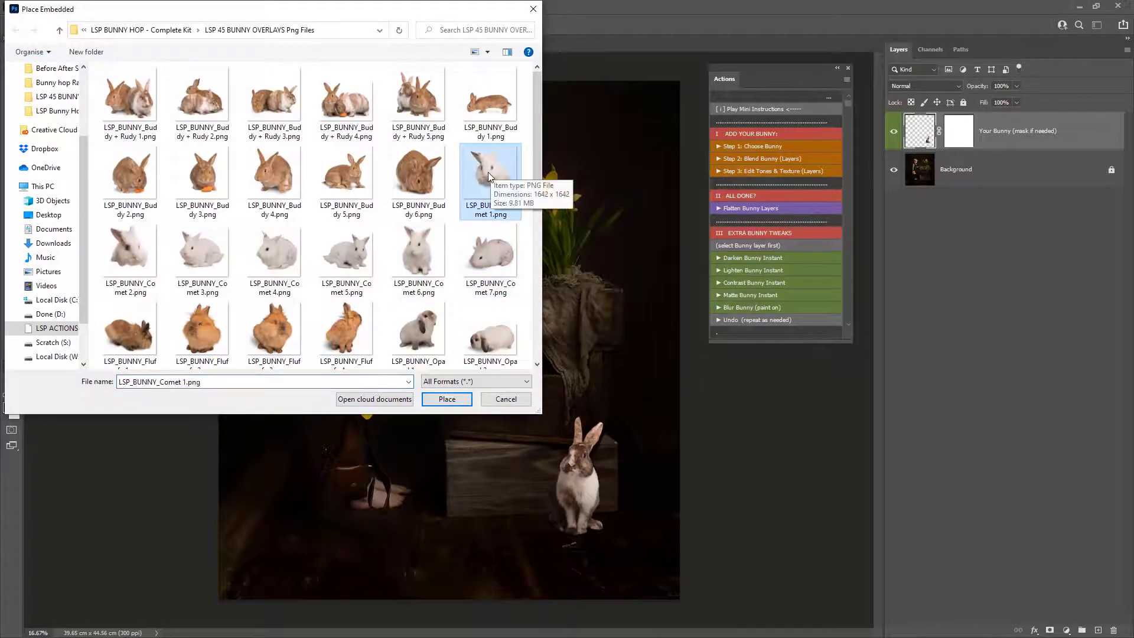
left_click_drag(395, 20, 395, 167)
left_click_drag(465, 158, 519, 96)
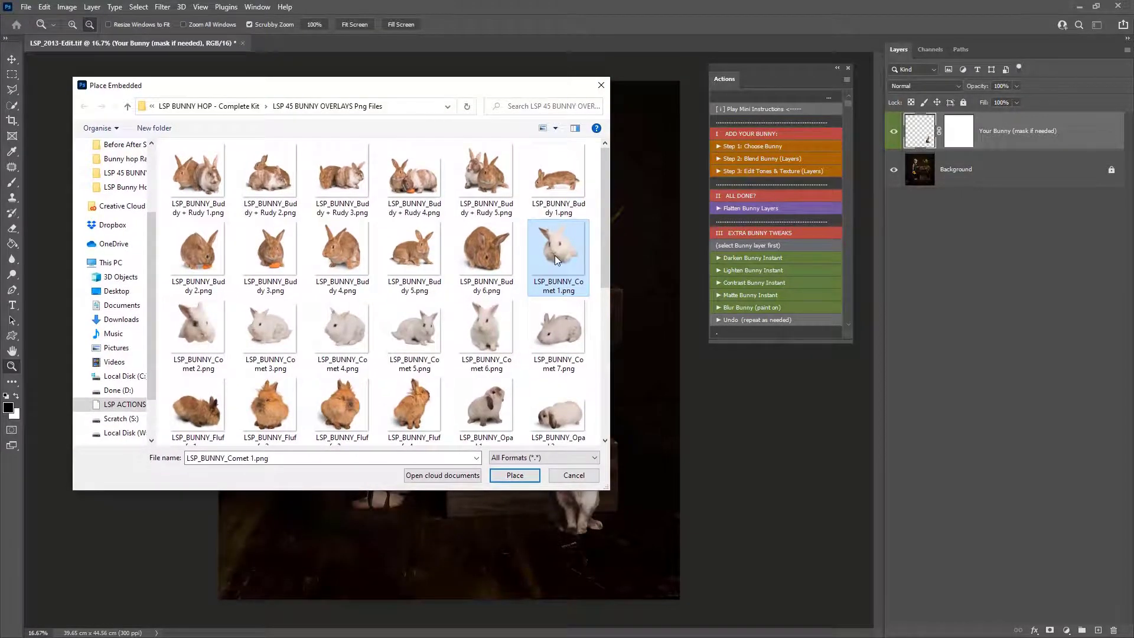
left_click(200, 331)
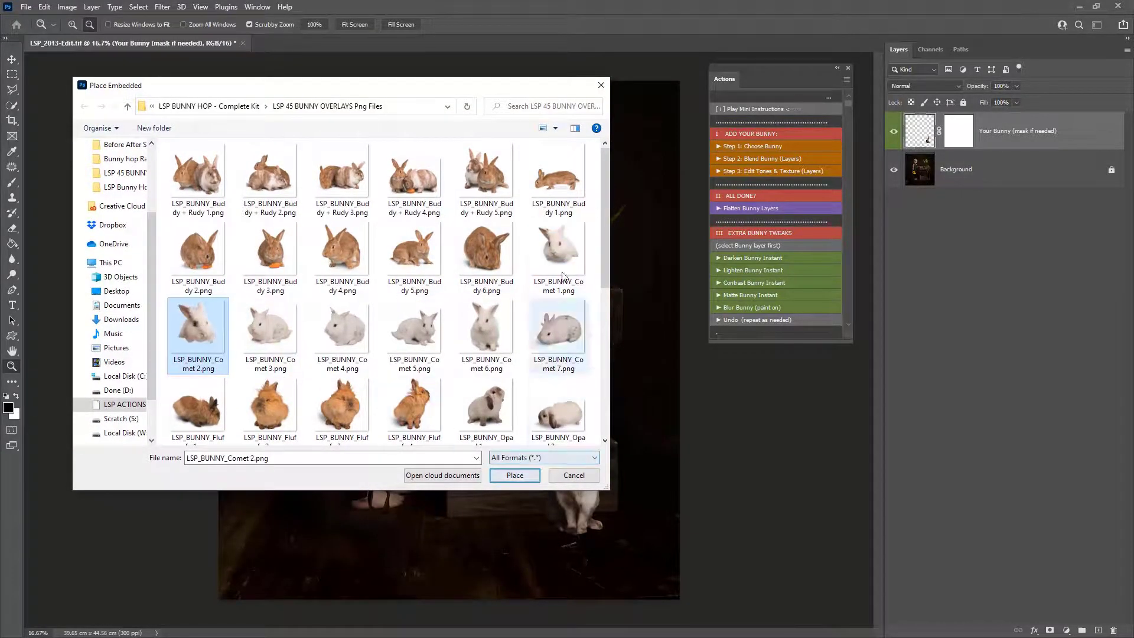
left_click(566, 251)
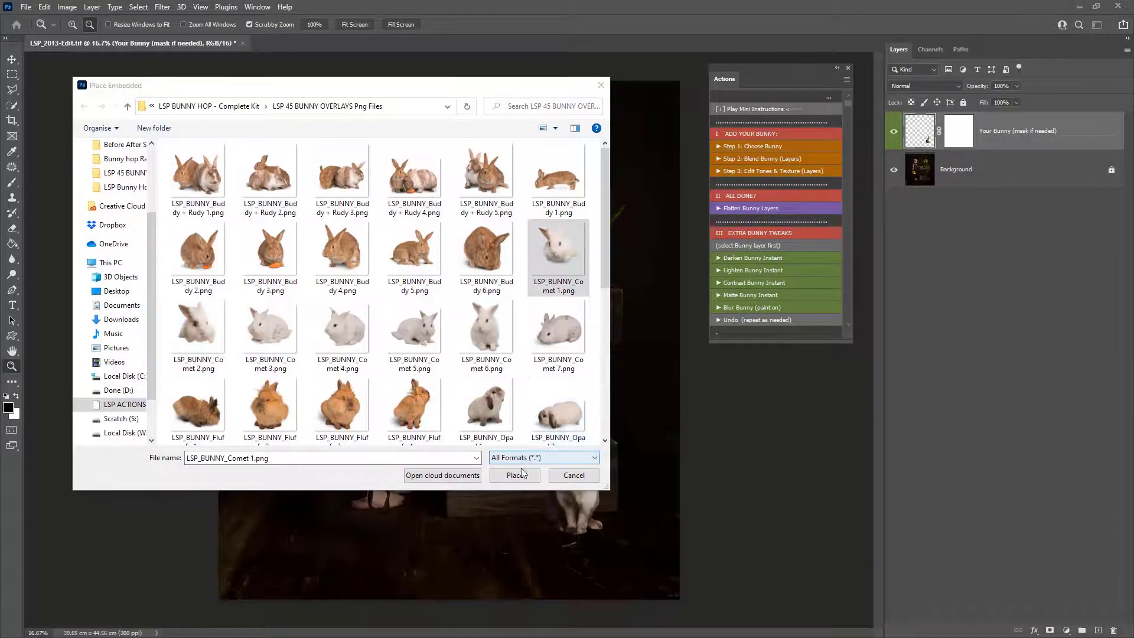
left_click(515, 475)
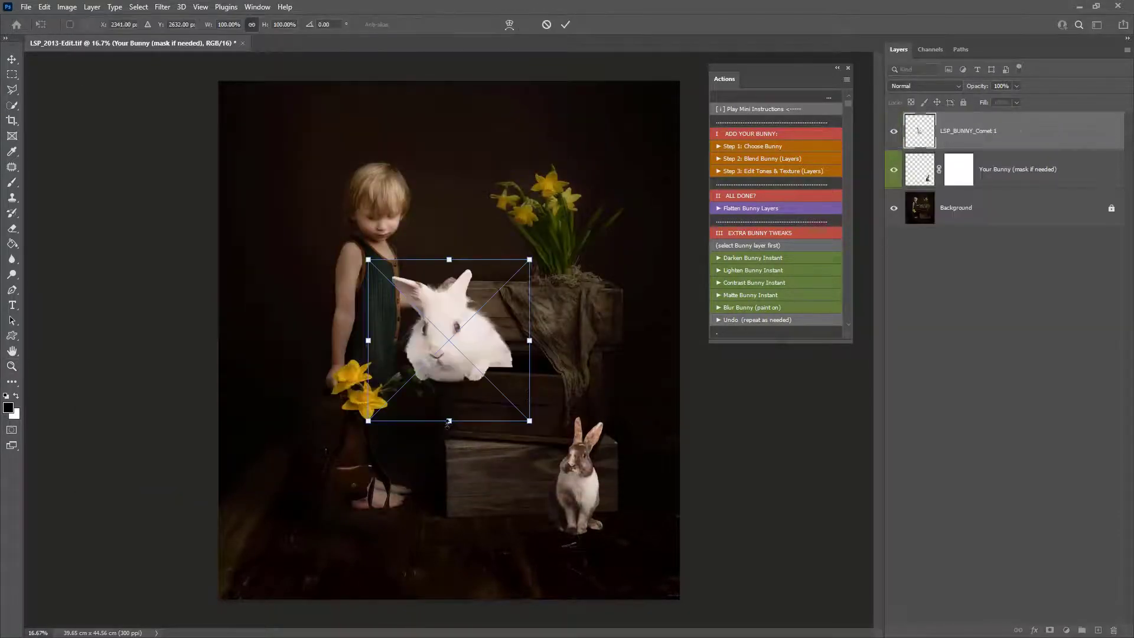
- Scale the white Comet bunny down and position it peeking over the upper crate's edge, then commit
left_click_drag(450, 425, 455, 348)
left_click_drag(481, 305, 555, 363)
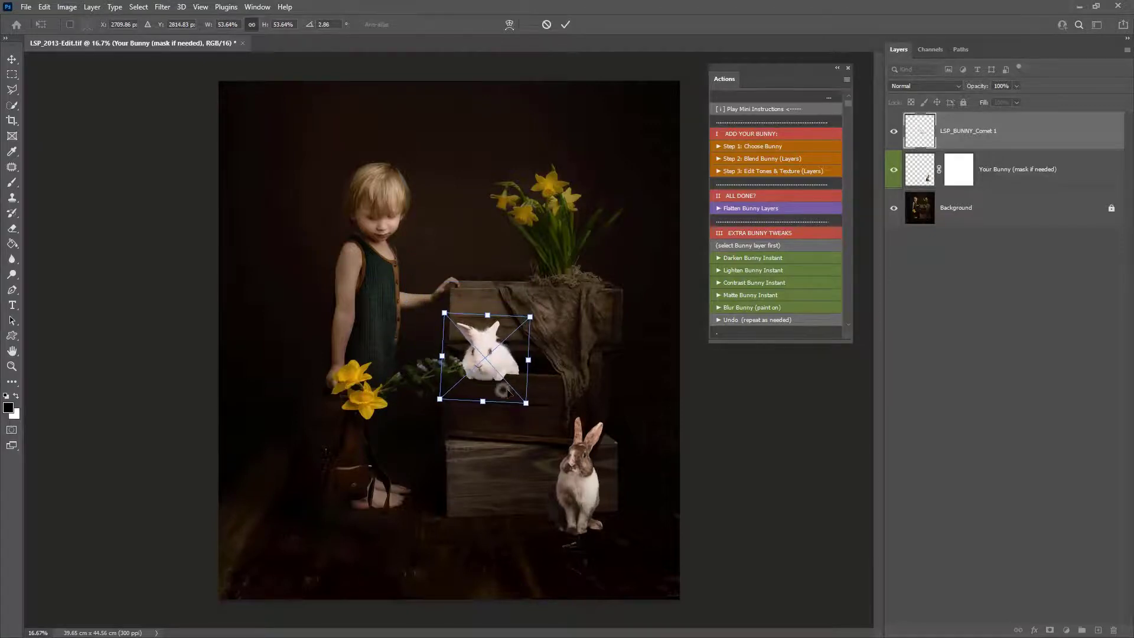
left_click_drag(502, 390, 511, 390)
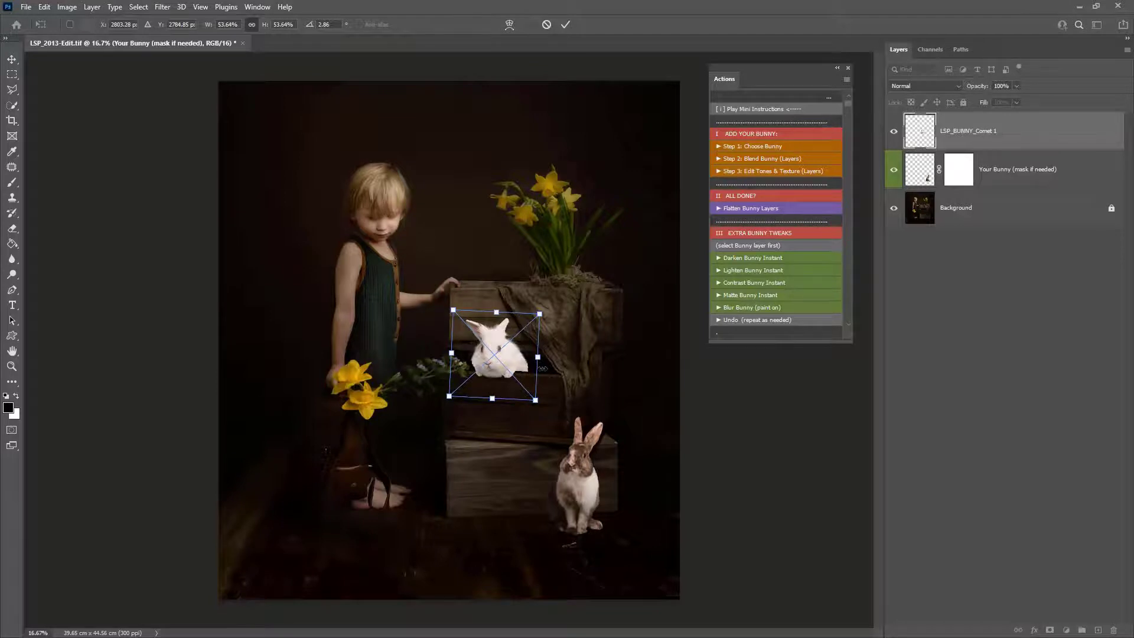
key("Return")
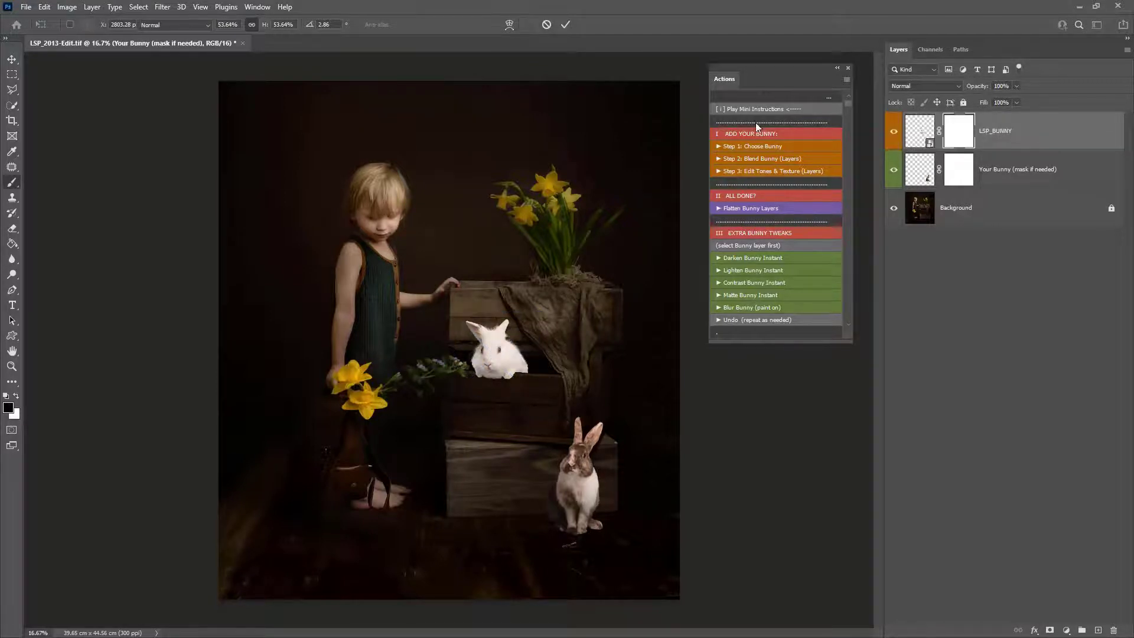
- Run Step 2: Blend Bunny (Layers) and paint shadow beside the bunny's left side on the Add shadow under/around bunny mask
left_click(760, 159)
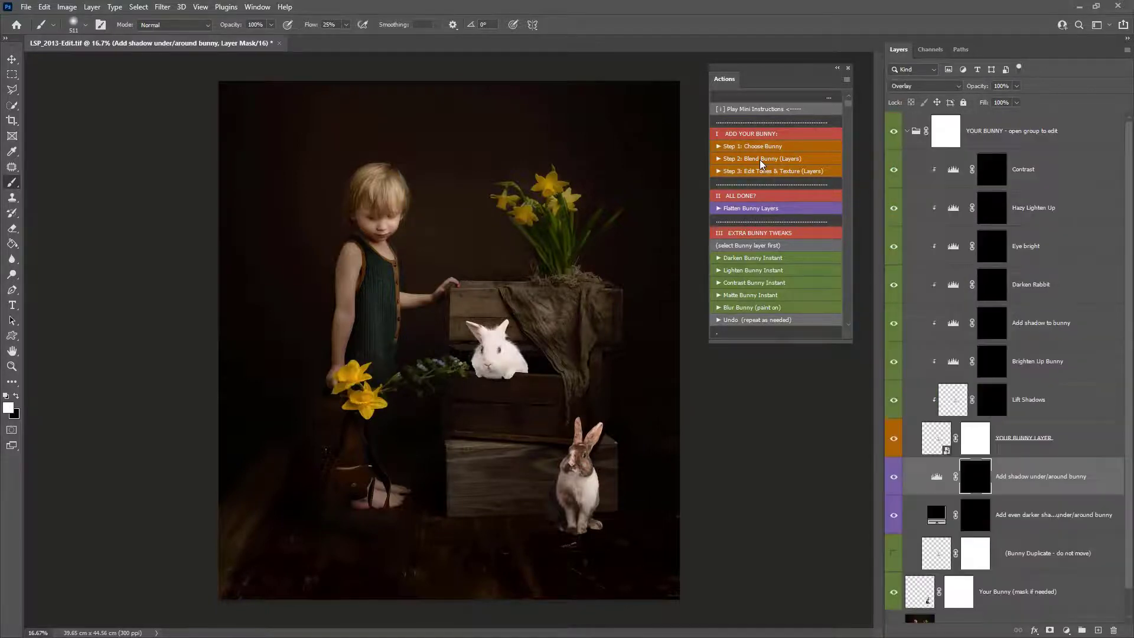
key("z")
left_click_drag(512, 368, 570, 406)
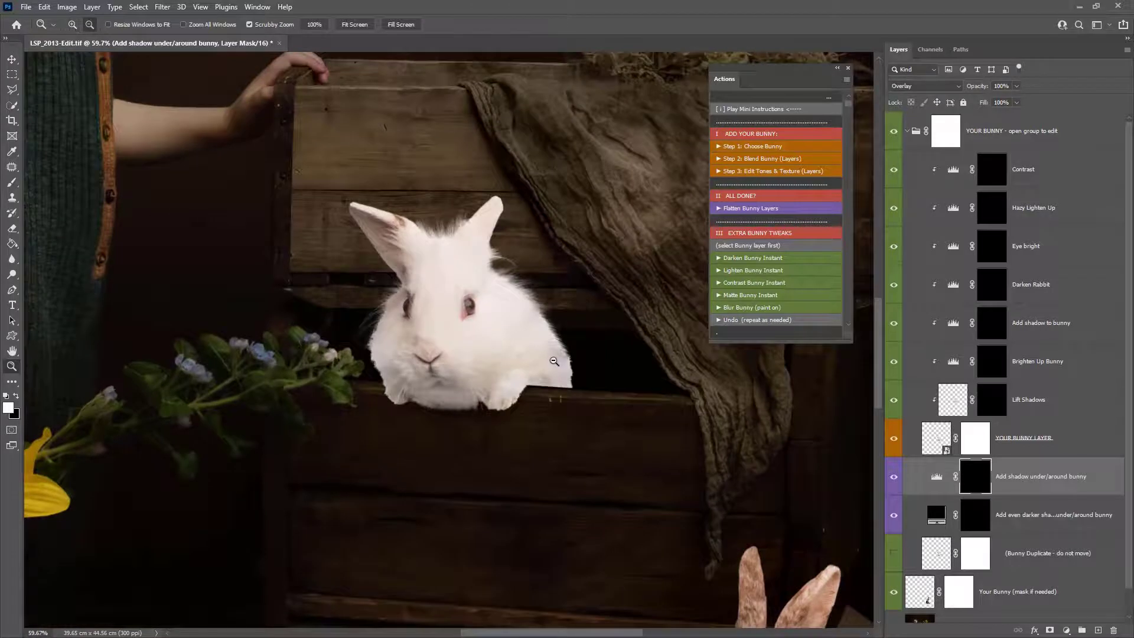
key("b")
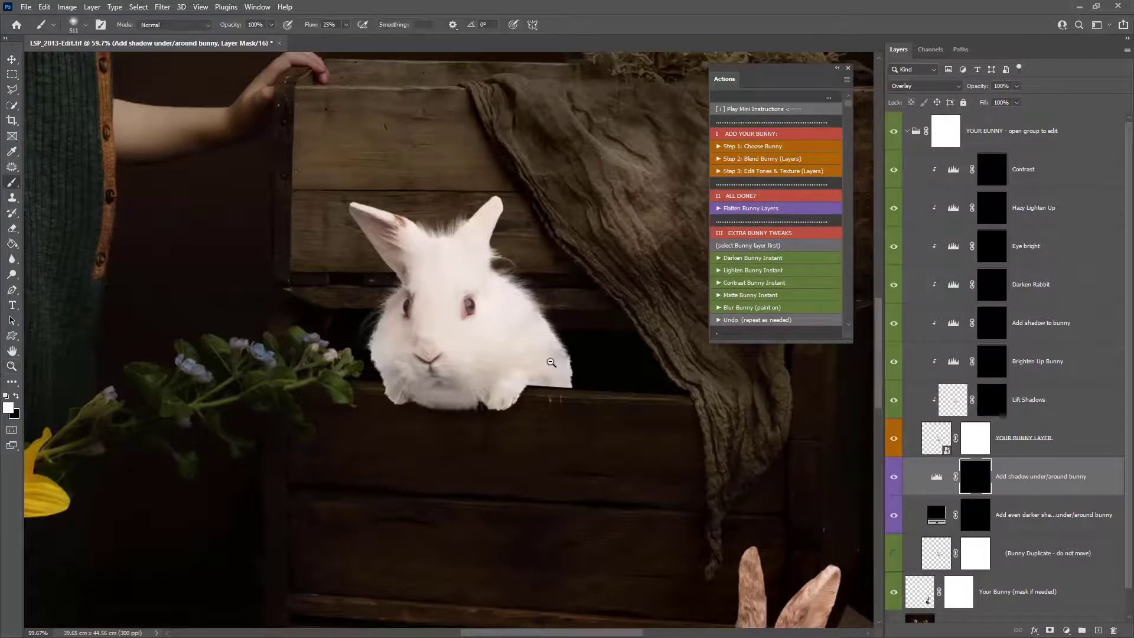
left_click(368, 367)
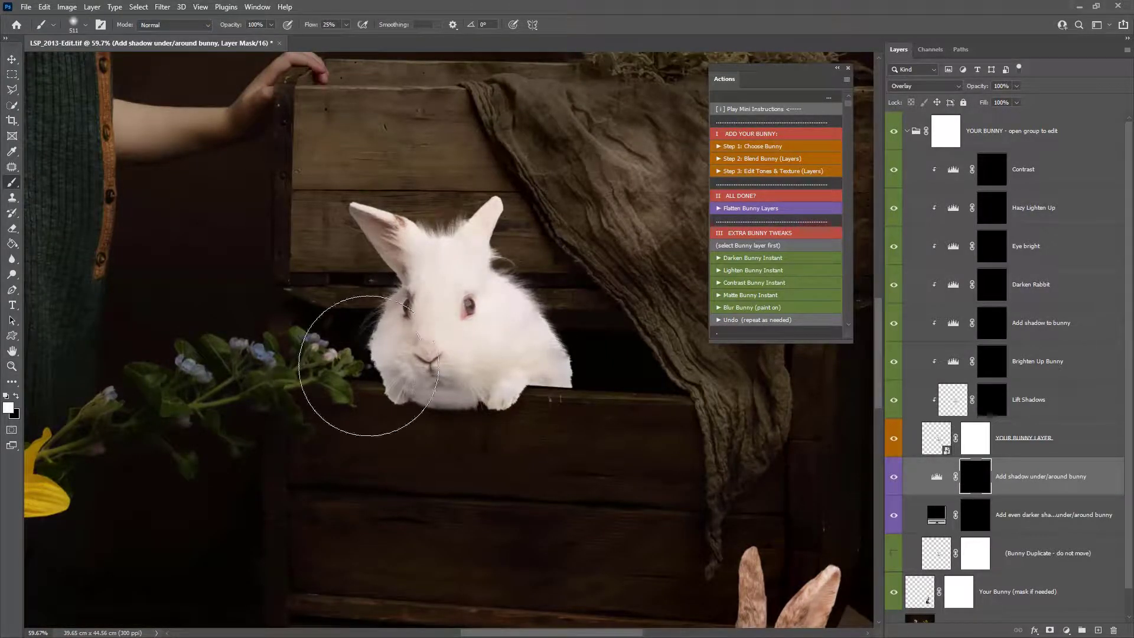
left_click(353, 368)
left_click(352, 350)
left_click(355, 313)
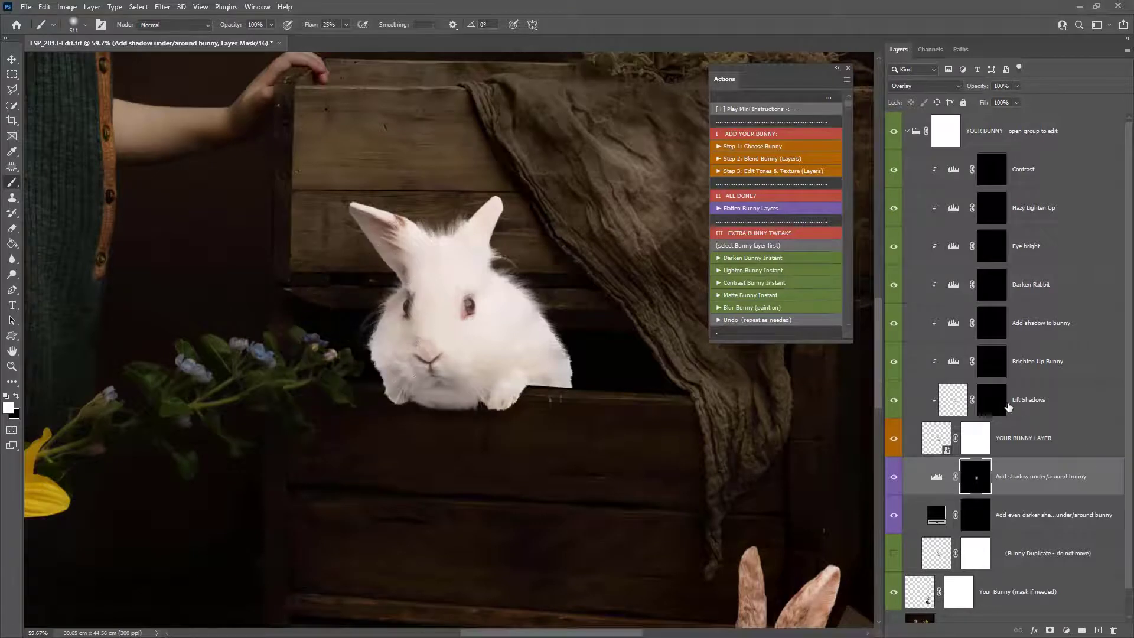
- Paint shadow beneath the bunny's paws on the Add shadow to bunny mask
left_click(993, 400)
left_click(998, 366)
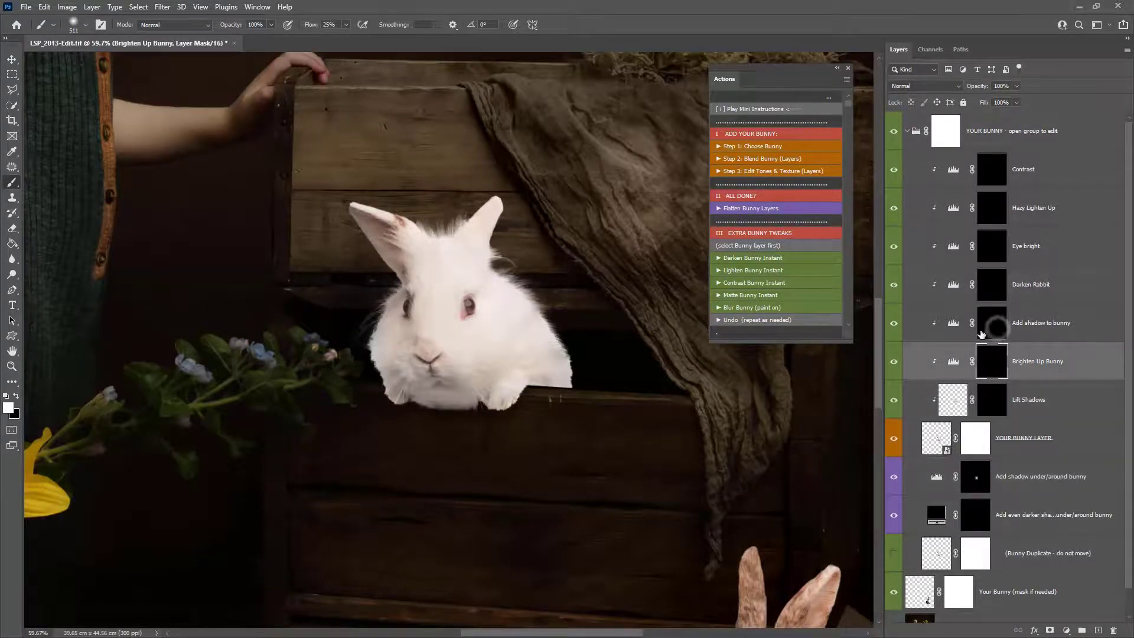
left_click(982, 334)
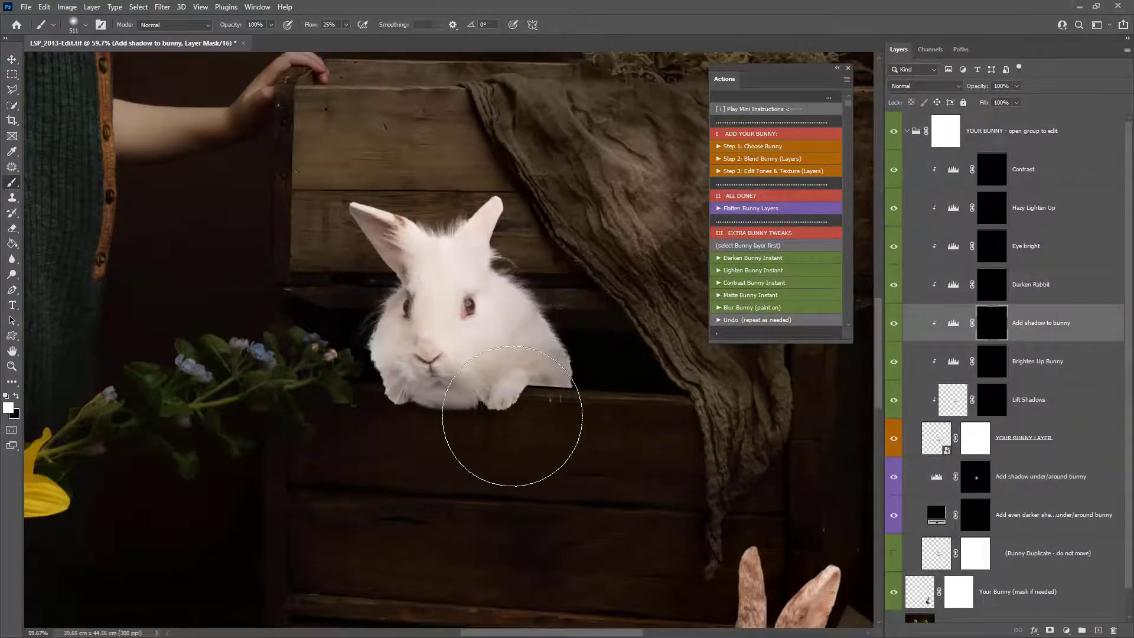
left_click_drag(512, 416, 362, 435)
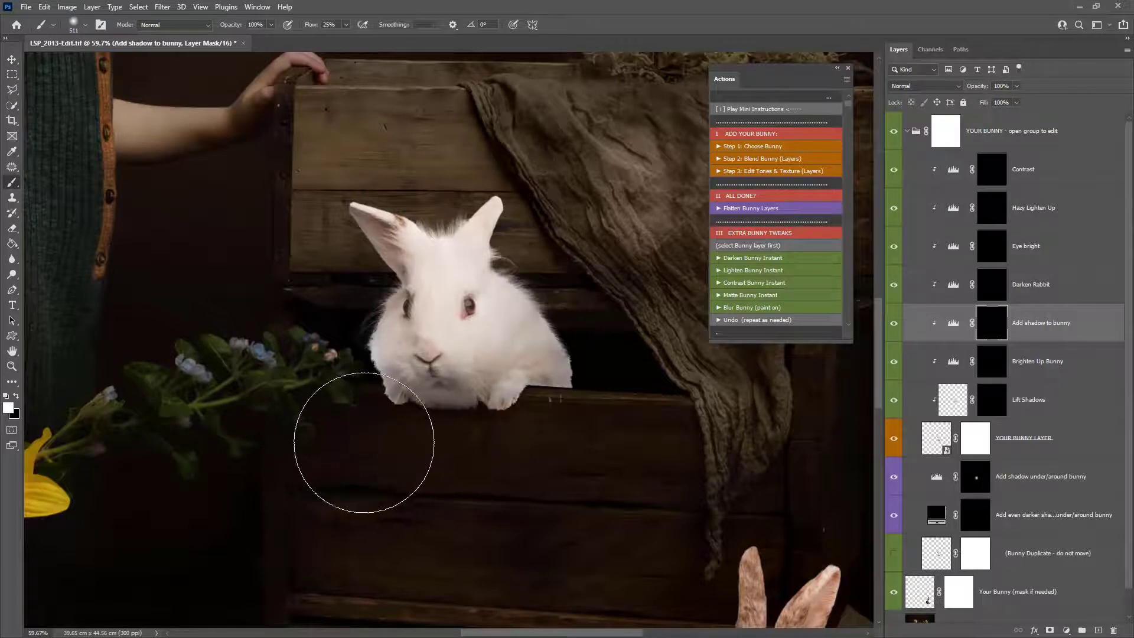
- Enlarge the brush and paint the Add even darker shadows under/around bunny mask under the bunny's chin
left_click(974, 480)
right_click(580, 555)
left_click(678, 383)
left_click(984, 479)
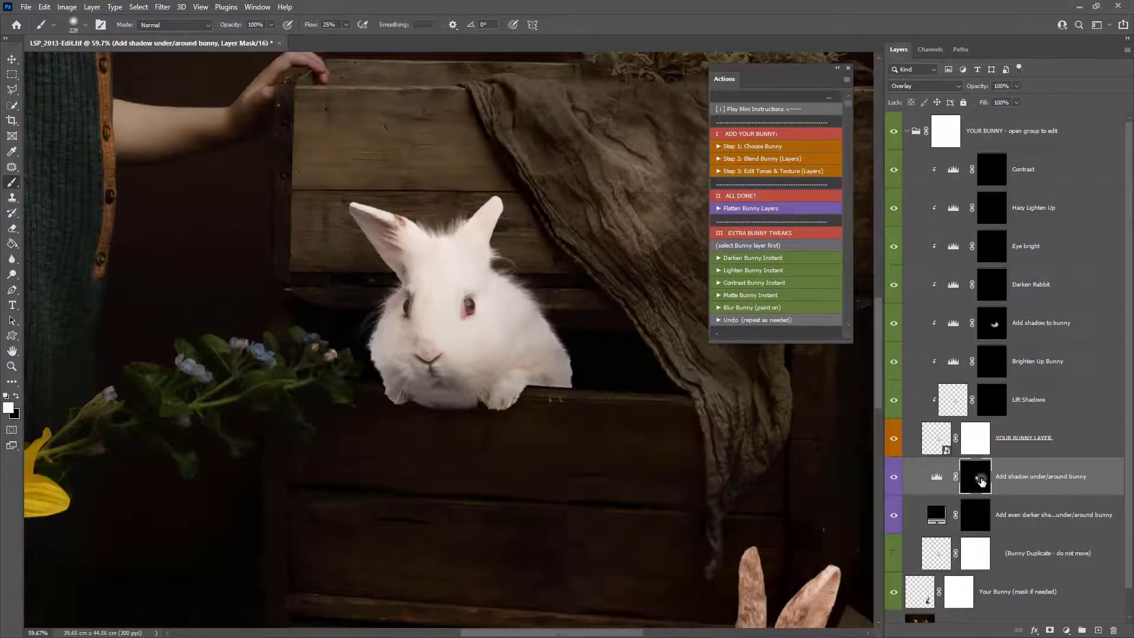
left_click(976, 515)
mouse_move(440, 387)
left_mouse_down()
mouse_move(374, 388)
mouse_move(433, 400)
left_mouse_up()
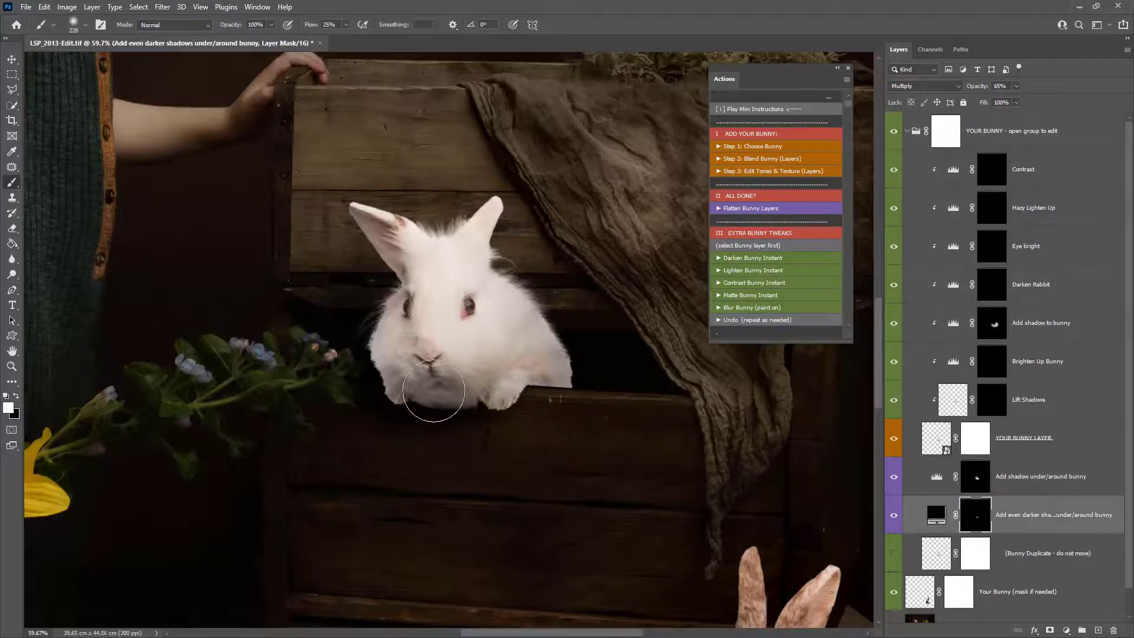
- Paint more shadow under the bunny on the Add shadow to bunny mask and zoom in on the paws
left_click(992, 324)
mouse_move(423, 360)
left_mouse_down()
mouse_move(374, 390)
mouse_move(544, 398)
mouse_move(540, 385)
mouse_move(448, 407)
mouse_move(525, 402)
left_mouse_up()
left_click(992, 284)
key("z")
mouse_move(543, 402)
left_mouse_down()
mouse_move(511, 402)
mouse_move(545, 428)
mouse_move(575, 379)
left_mouse_up()
key("0")
- Nudge the YOUR BUNNY group slightly downward with the Move tool
left_click(1012, 131)
key("v")
key("Down")
key("Down")
key("Down")
key("Down")
key("Down")
key("Down")
key("Down")
key("Down")
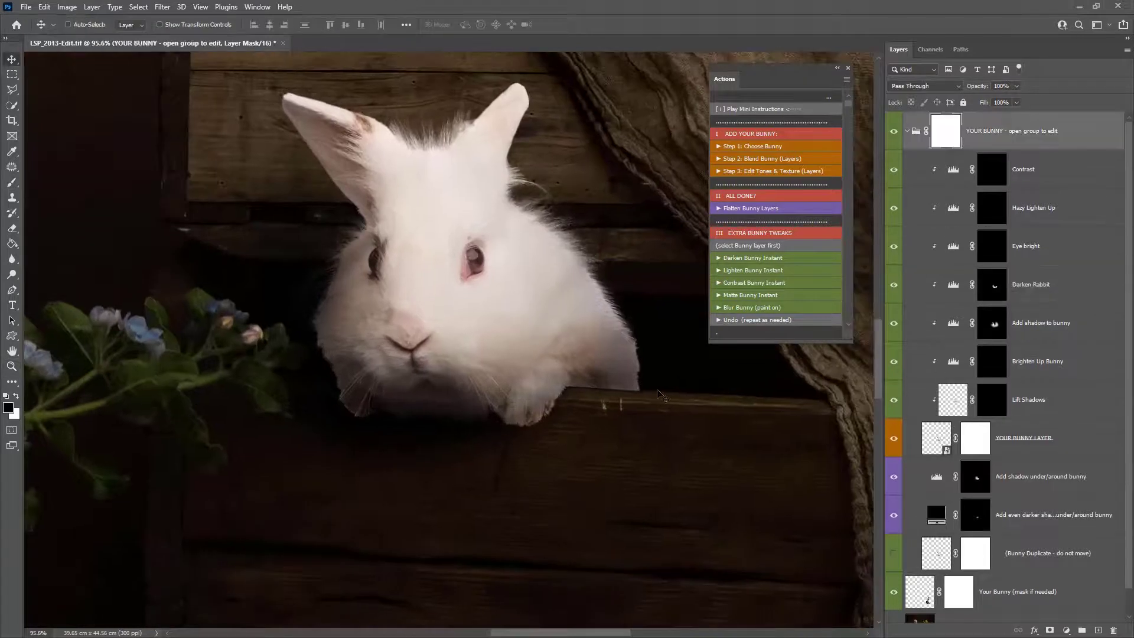
- Paint the YOUR BUNNY LAYER mask to hide the stray fur bits on the crate edge right of the paws
left_click(976, 446)
key("b")
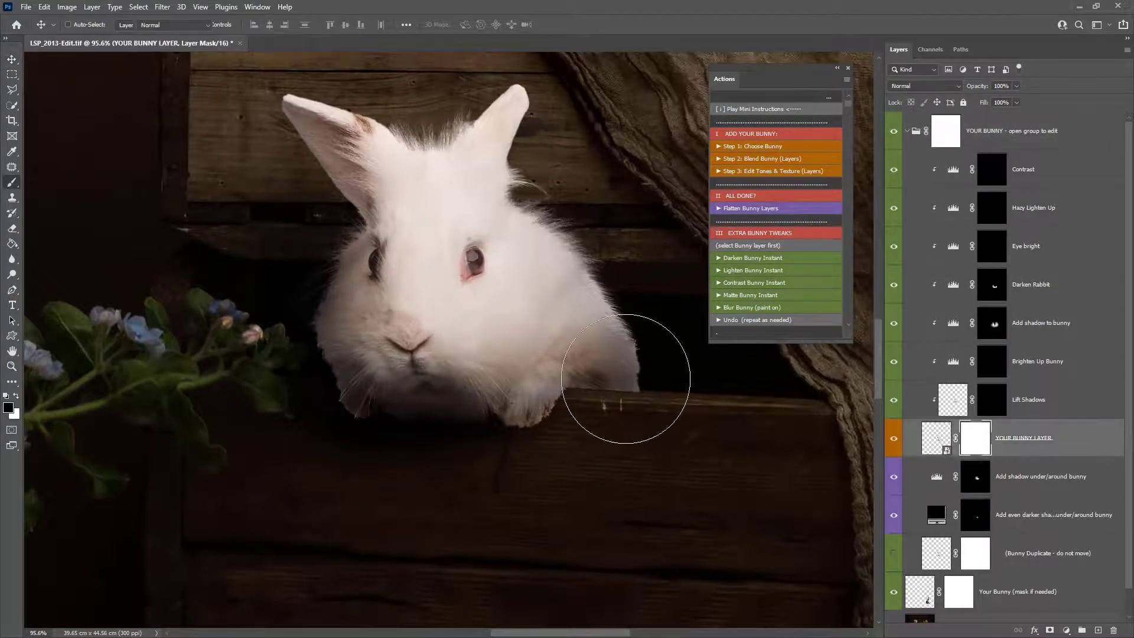
right_click(616, 406)
key("Return")
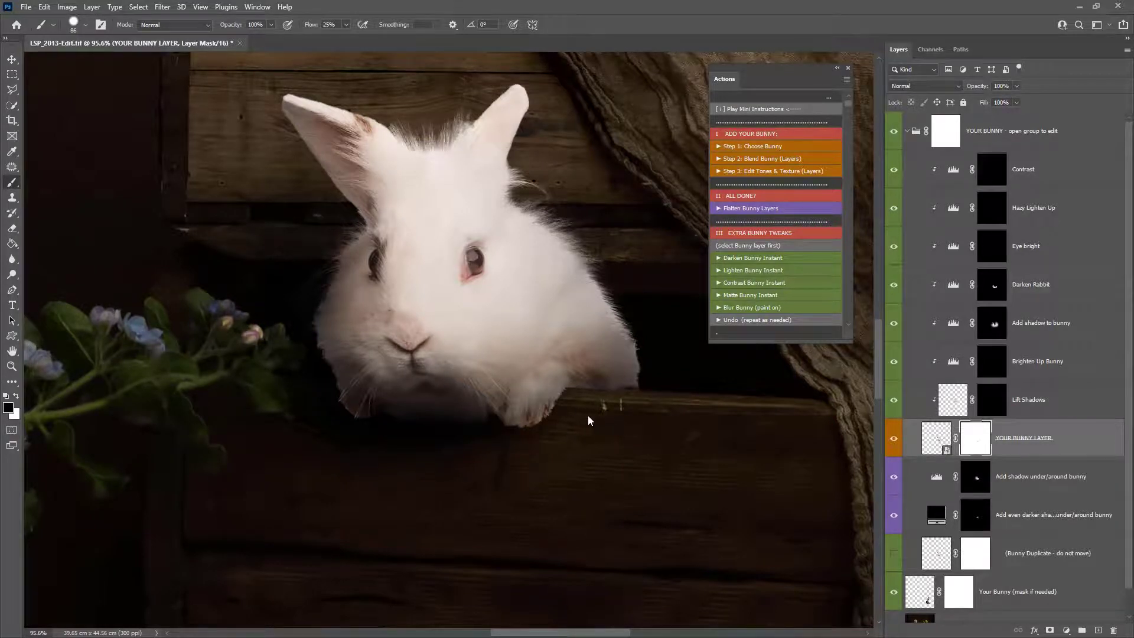
mouse_move(608, 407)
left_mouse_down()
mouse_move(645, 409)
mouse_move(579, 412)
left_mouse_up()
left_click(582, 408)
left_click(578, 410)
left_click(602, 407)
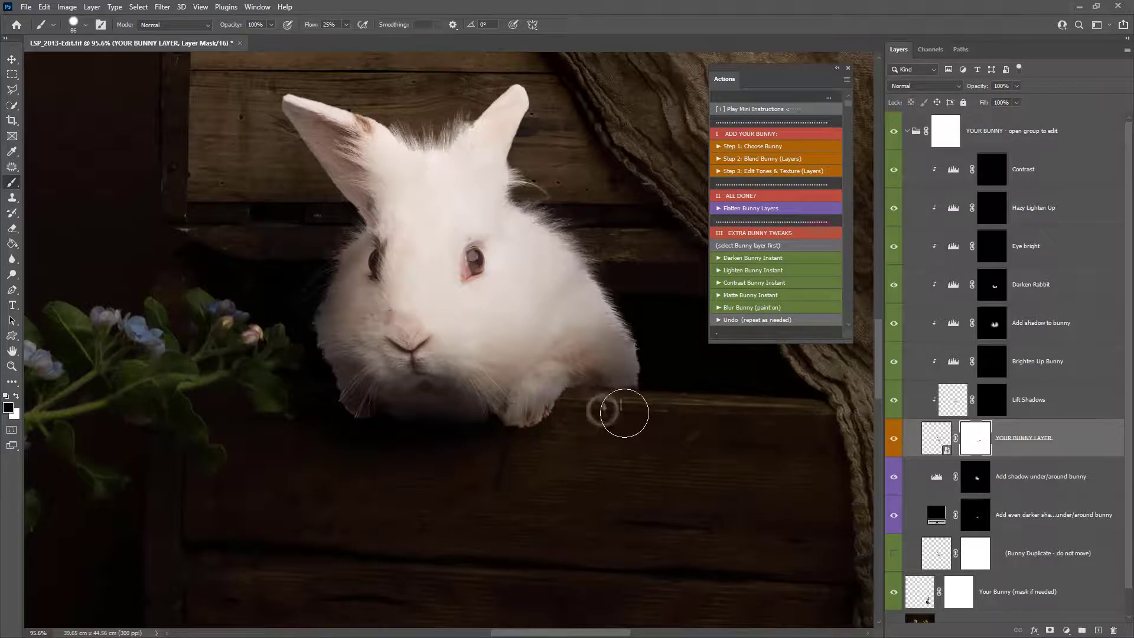
left_click(625, 413)
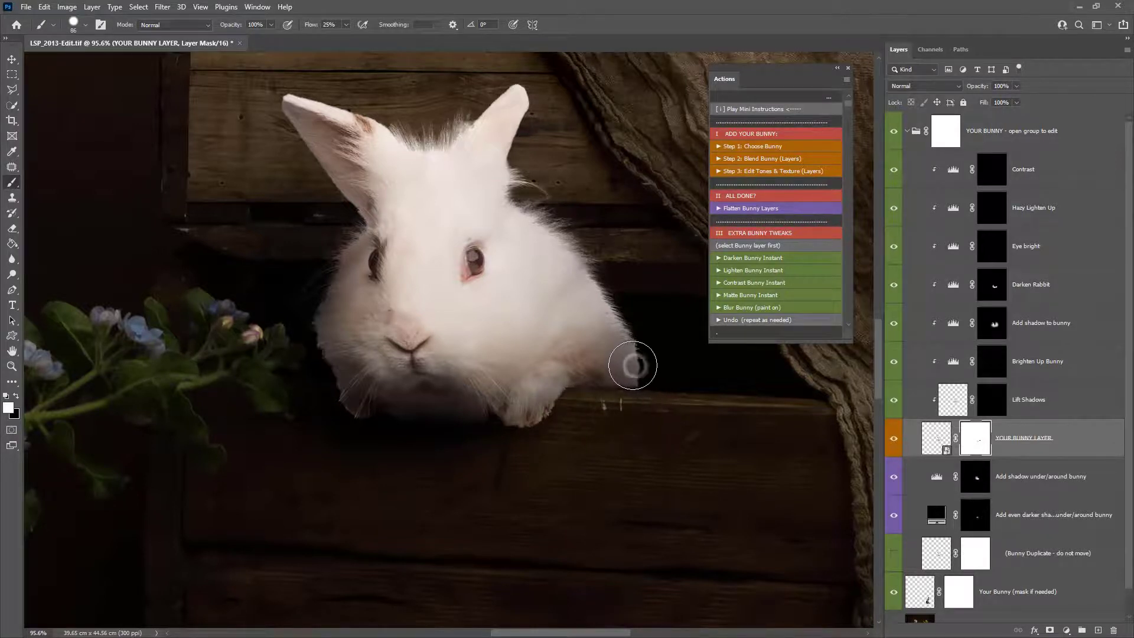
- Zoom out, select the YOUR BUNNY group and flatten it with the Flatten Bunny Layers action
key("z")
left_click(602, 408, "alt")
left_click(603, 408, "alt")
left_click(603, 407, "alt")
left_click(603, 408, "alt")
left_click(603, 408, "alt")
left_click(986, 135)
left_click(819, 208)
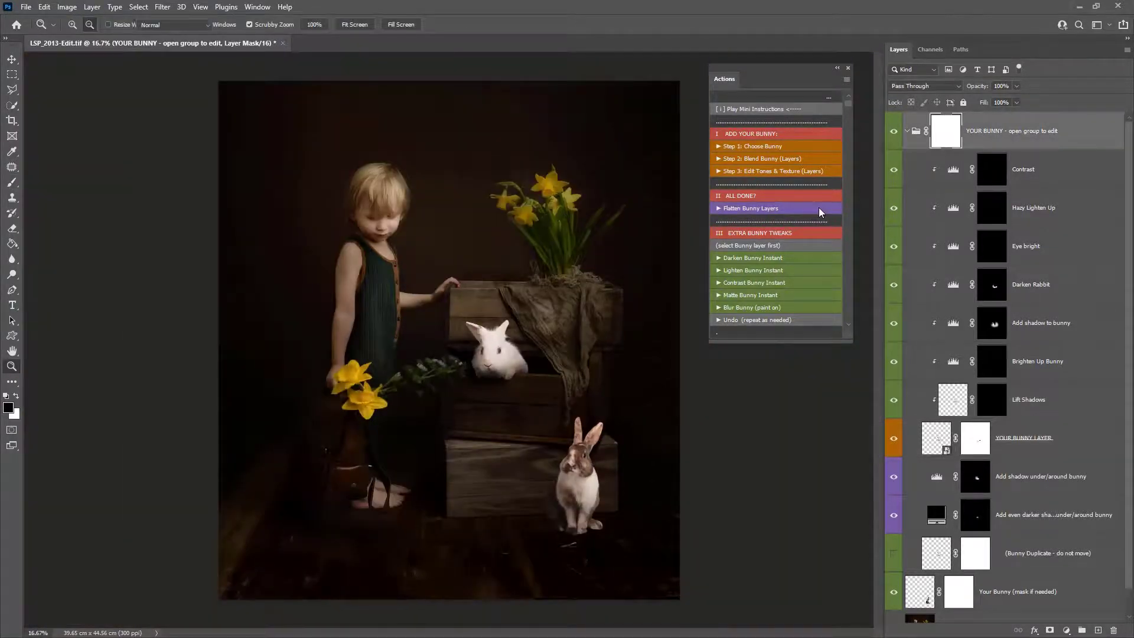
- Paint blur along the white bunny's lower edge with Blur Bunny (paint on) and merge the blur layer down
left_click(771, 309)
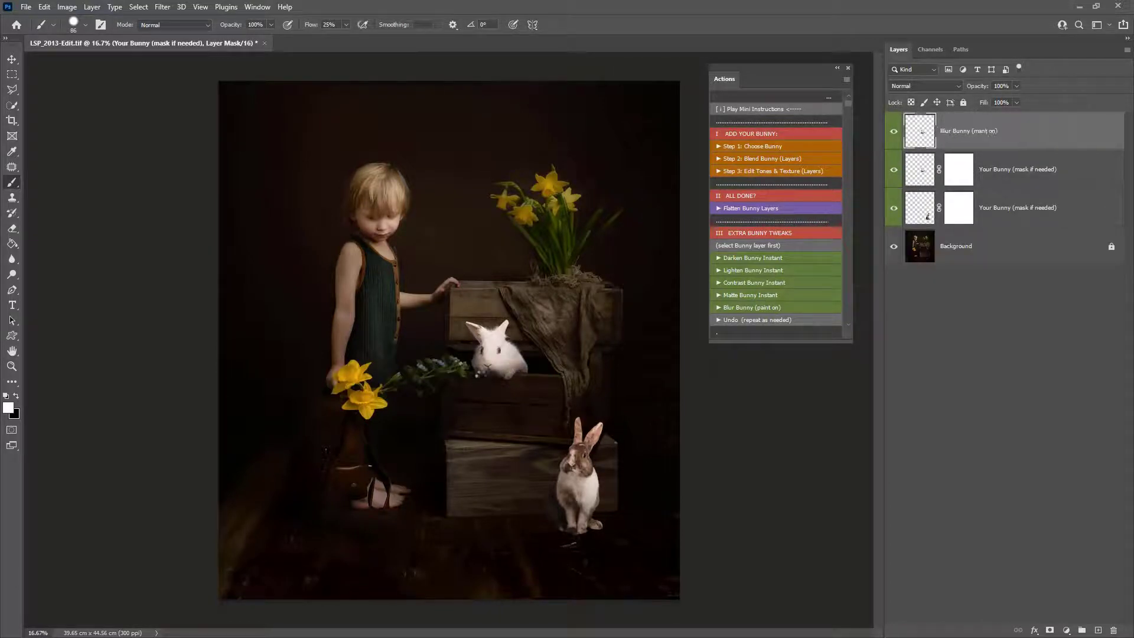
left_click_drag(485, 375, 525, 390)
key("b")
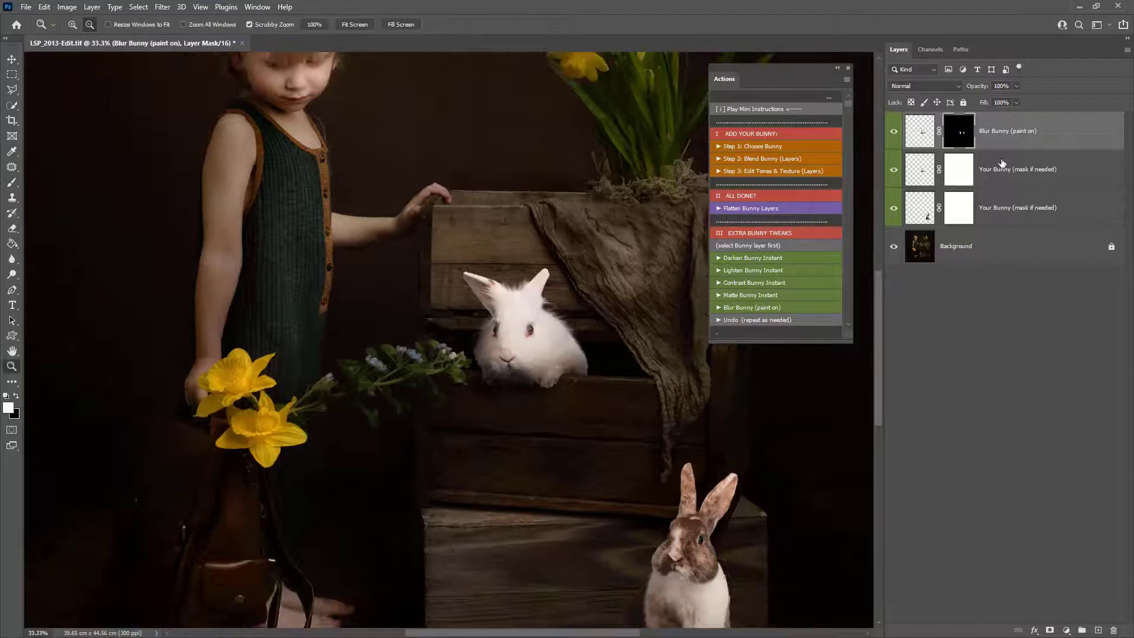
right_click(1004, 142)
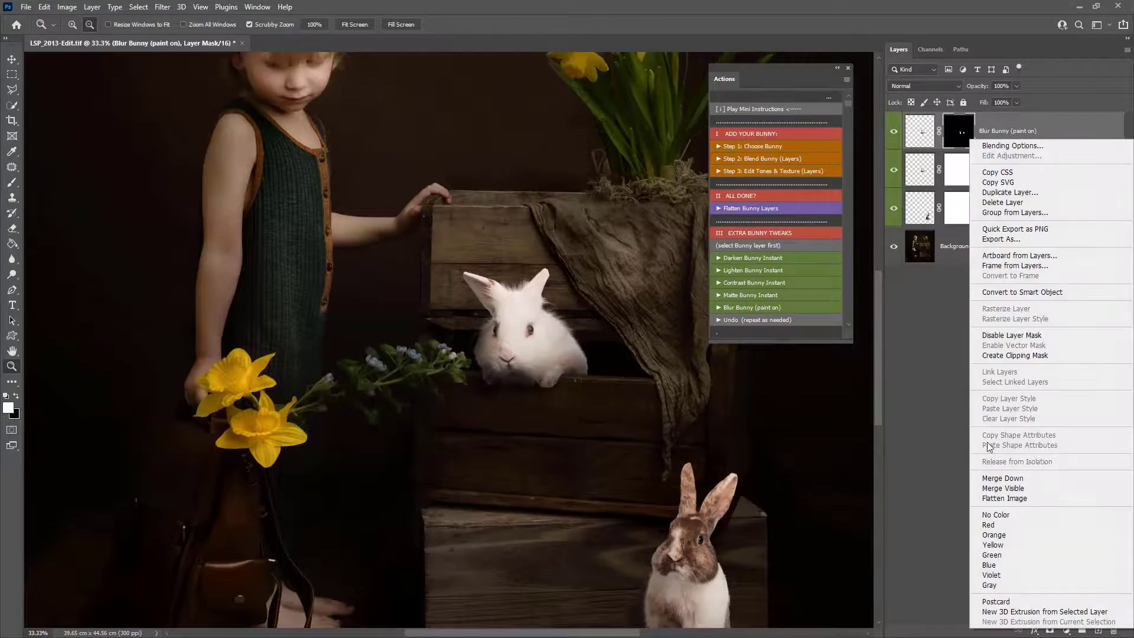
left_click(1028, 477)
- Run Step 1: Choose Bunny again and place LSP_BUNNY_PATCH 4.png
left_click(571, 248)
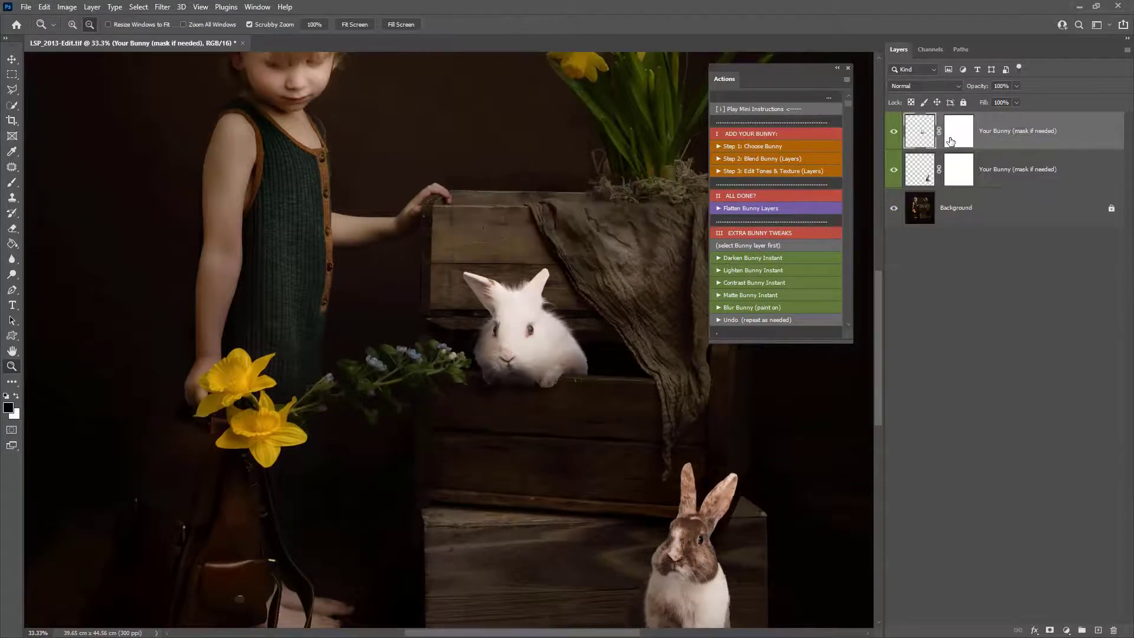
left_click(645, 354, "alt")
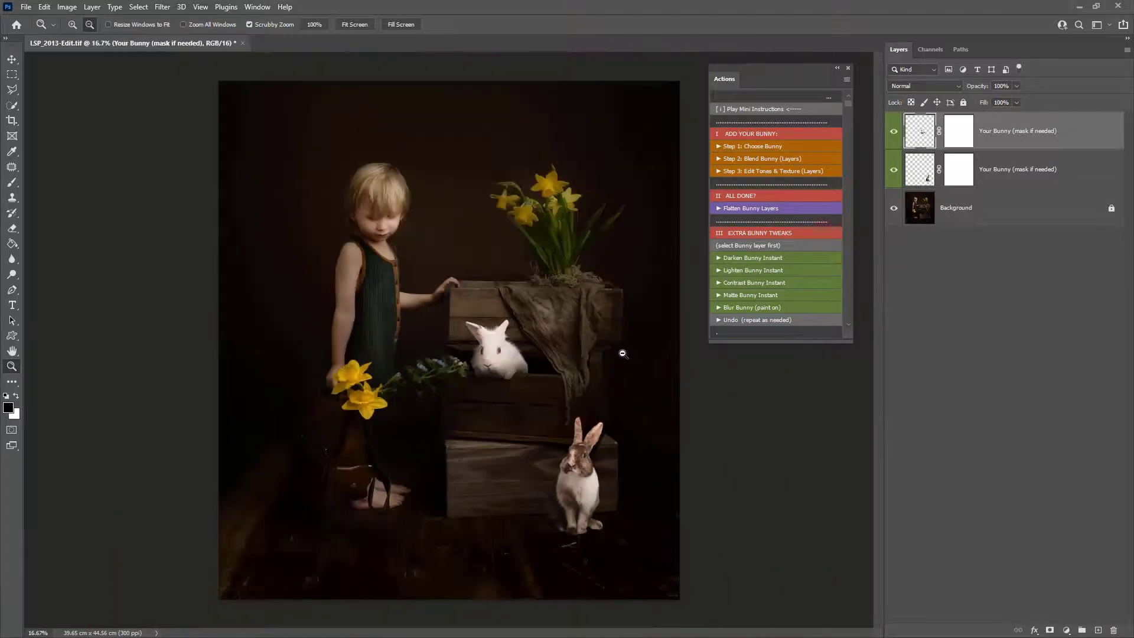
left_click(761, 148)
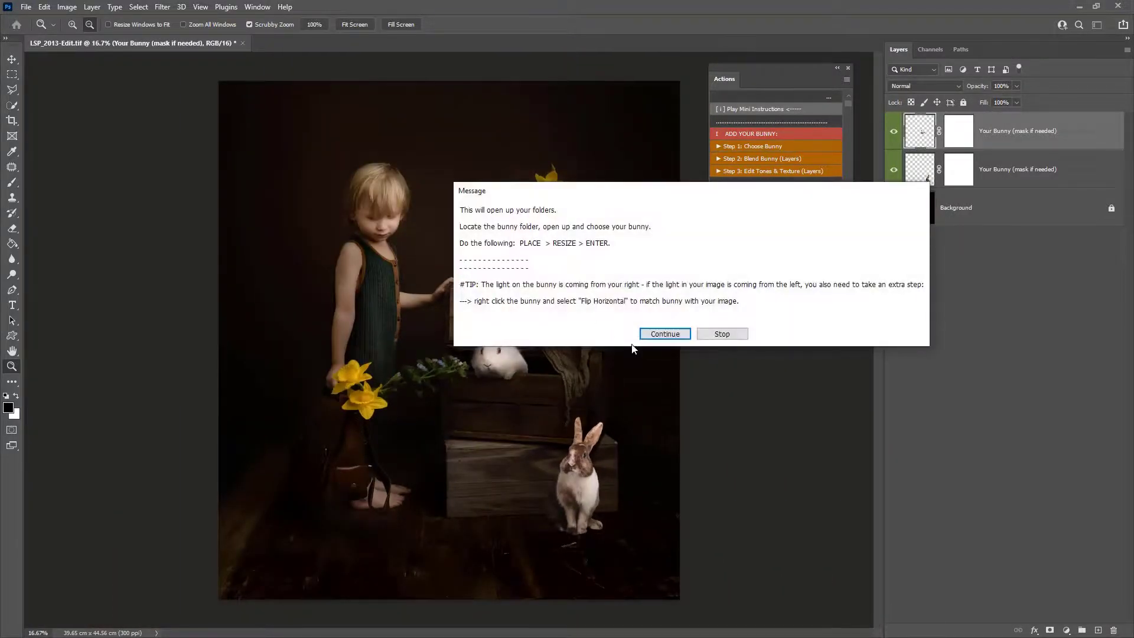
left_click(665, 334)
left_click_drag(603, 170, 605, 274)
left_click(357, 343)
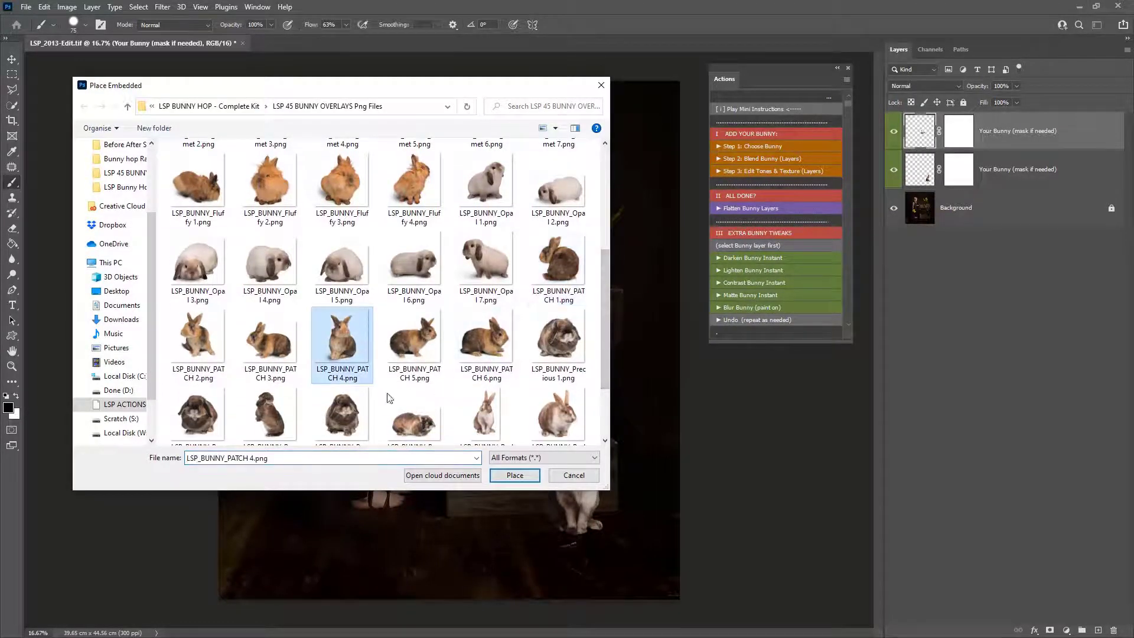
left_click(512, 475)
- Scale and position the PATCH 4 bunny sitting on top of the upper crate beside the daffodils, then commit
left_click_drag(497, 346, 535, 302)
left_click_drag(497, 377, 509, 318)
left_click_drag(565, 340, 551, 325)
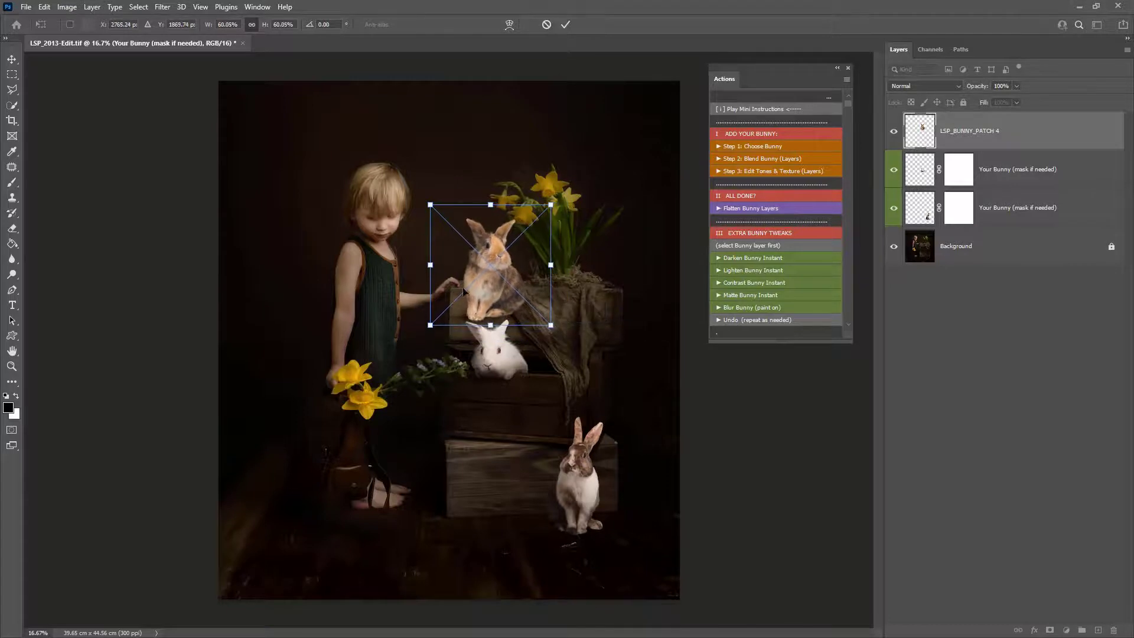
left_click_drag(496, 300, 500, 305)
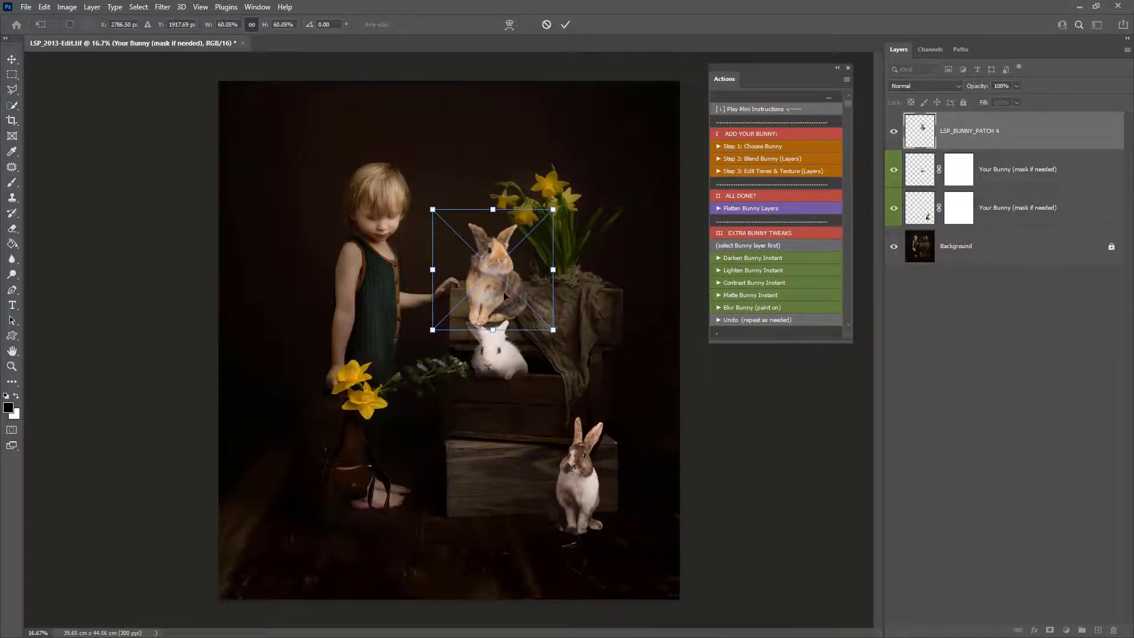
key("Return")
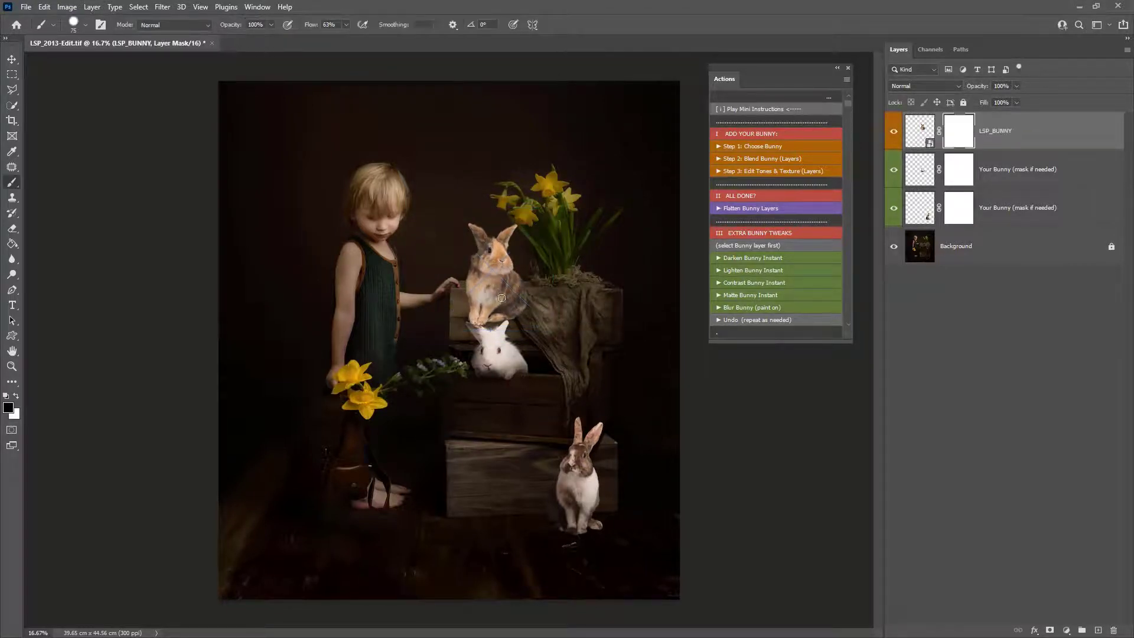
- Set the brush flow to 70% and mask out the PATCH 4 bunny's lower body behind the crate's front edge
left_click_drag(511, 293, 566, 361)
key("b")
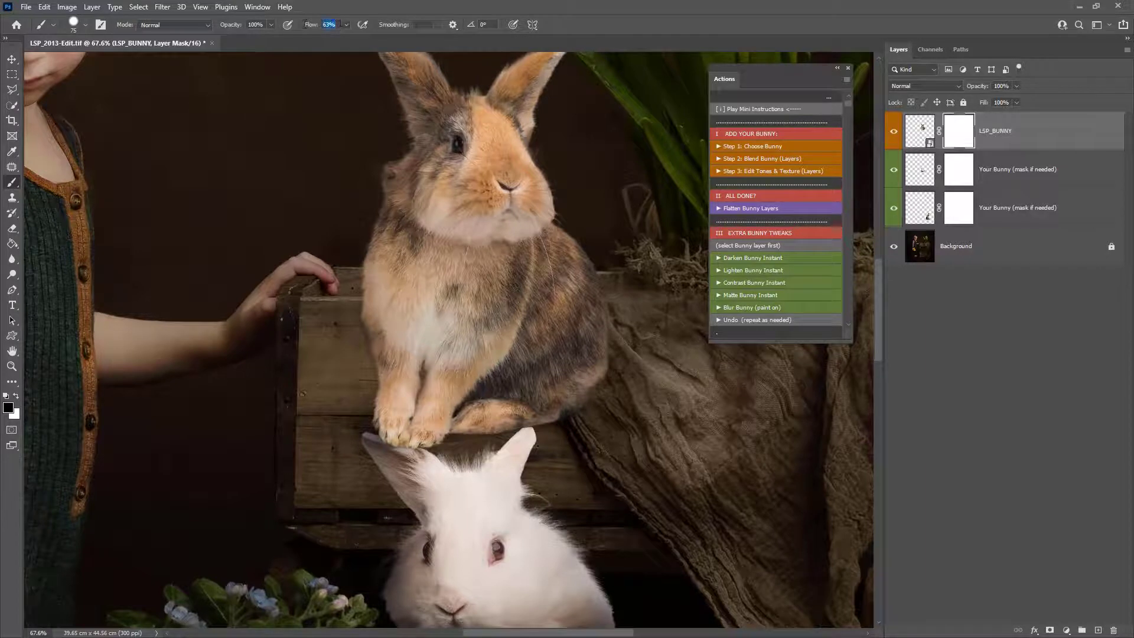
type("70")
key("Return")
mouse_move(381, 314)
left_mouse_down()
mouse_move(595, 309)
mouse_move(326, 329)
mouse_move(544, 334)
mouse_move(330, 347)
mouse_move(536, 362)
mouse_move(349, 429)
mouse_move(573, 414)
mouse_move(512, 423)
mouse_move(458, 399)
mouse_move(507, 398)
mouse_move(507, 448)
mouse_move(640, 399)
mouse_move(552, 374)
mouse_move(615, 362)
left_mouse_up()
key("z")
mouse_move(543, 302)
left_mouse_down()
mouse_move(562, 324)
mouse_move(591, 313)
left_mouse_up()
key("b")
left_click_drag(483, 306, 293, 309)
left_click(963, 131, "shift")
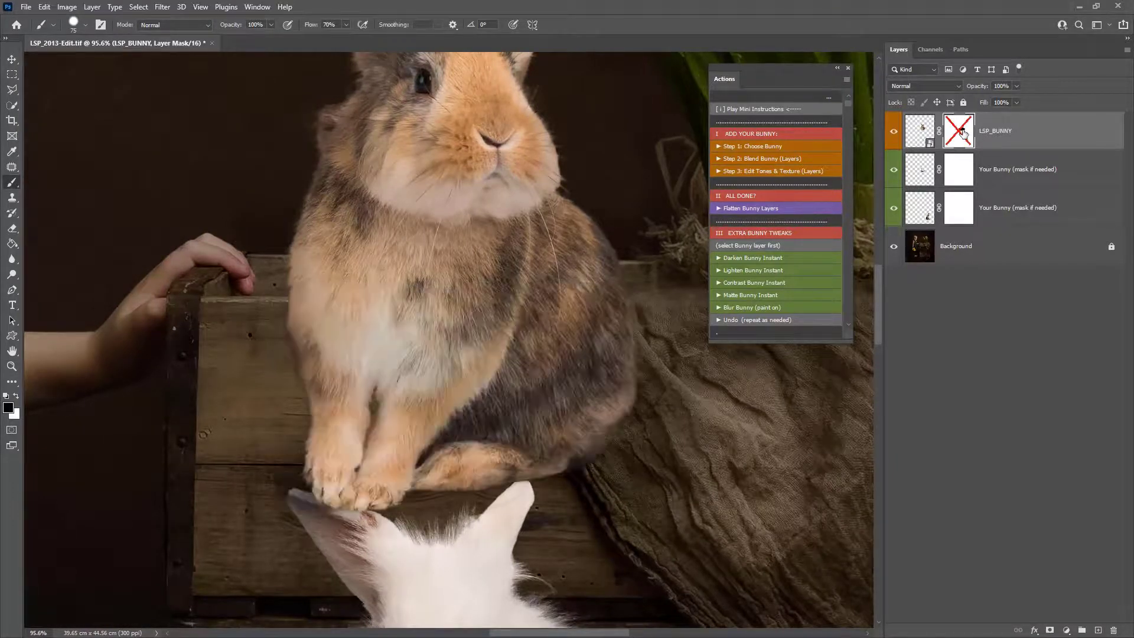
left_click(963, 131, "shift")
- Paint back the bunny's fur along the crate's top edge on the layer mask
key("x")
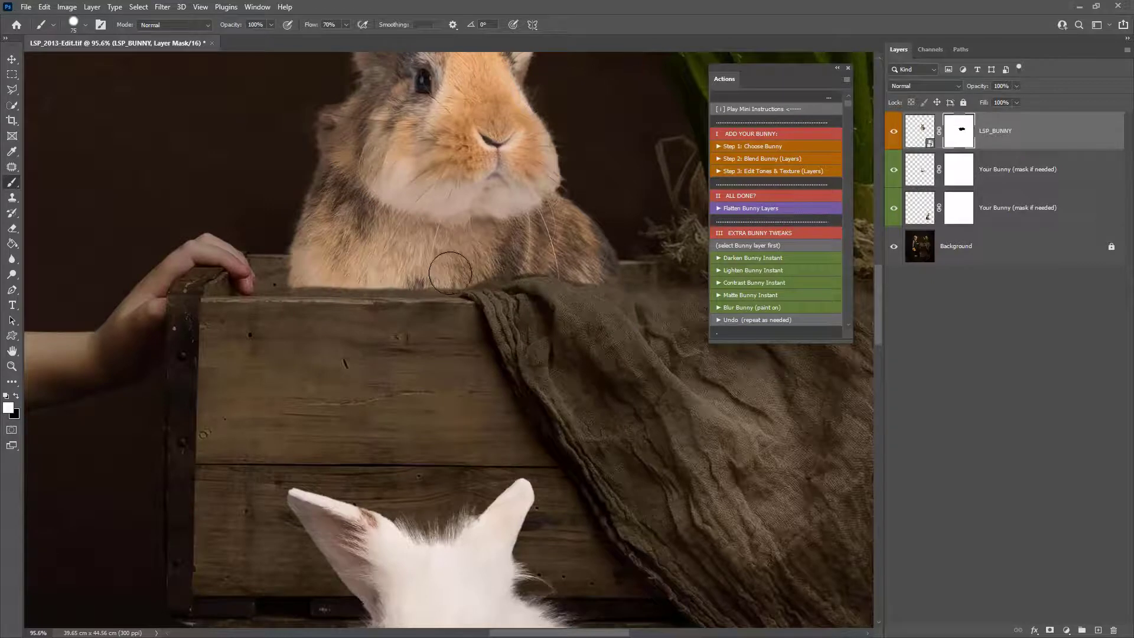
mouse_move(451, 275)
left_mouse_down()
mouse_move(372, 271)
mouse_move(317, 312)
mouse_move(331, 263)
mouse_move(363, 274)
mouse_move(301, 273)
mouse_move(358, 275)
mouse_move(355, 264)
mouse_move(418, 277)
mouse_move(570, 260)
mouse_move(590, 264)
mouse_move(618, 304)
mouse_move(542, 299)
left_mouse_up()
key("z")
left_click(503, 322, "alt")
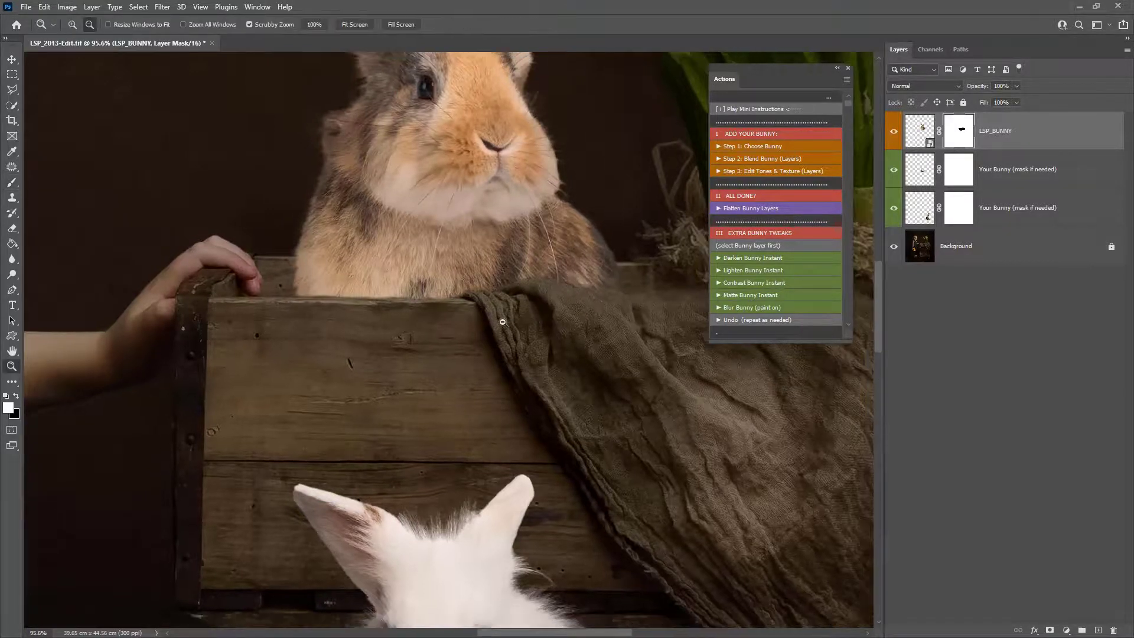
left_click(503, 322, "alt")
left_click(502, 322, "alt")
left_click(503, 322, "alt")
left_click(503, 322, "alt")
left_click(502, 322, "alt")
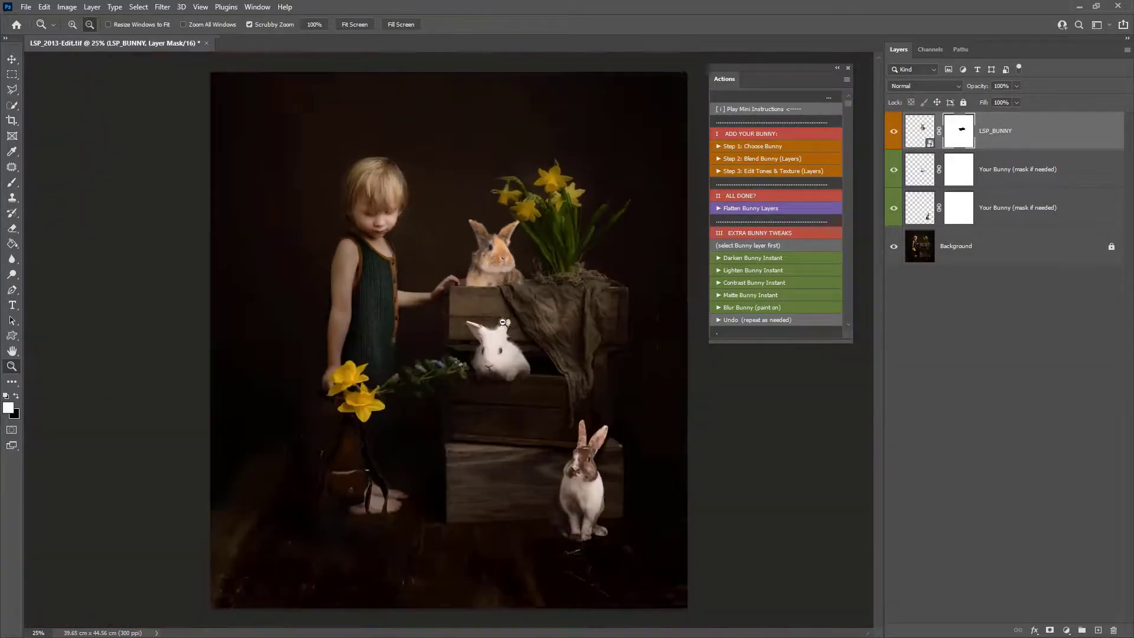
- Run Step 2: Blend Bunny (Layers) and paint a shadow under the PATCH 4 bunny on the Add shadow under/around bunny mask
left_click(753, 159)
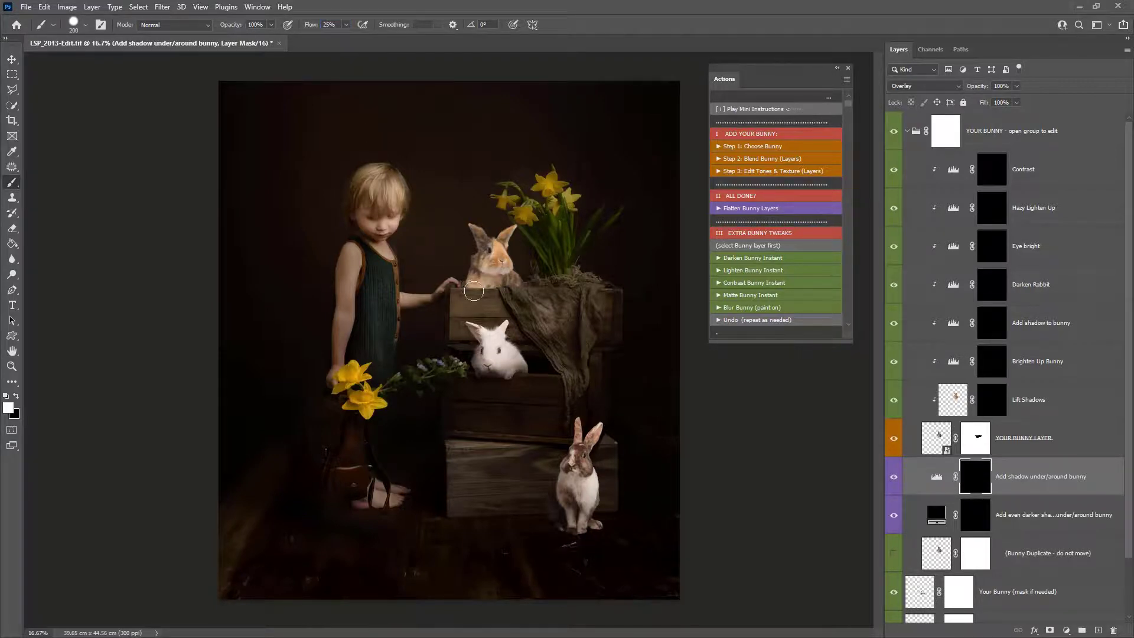
left_click(469, 287)
right_click(470, 288)
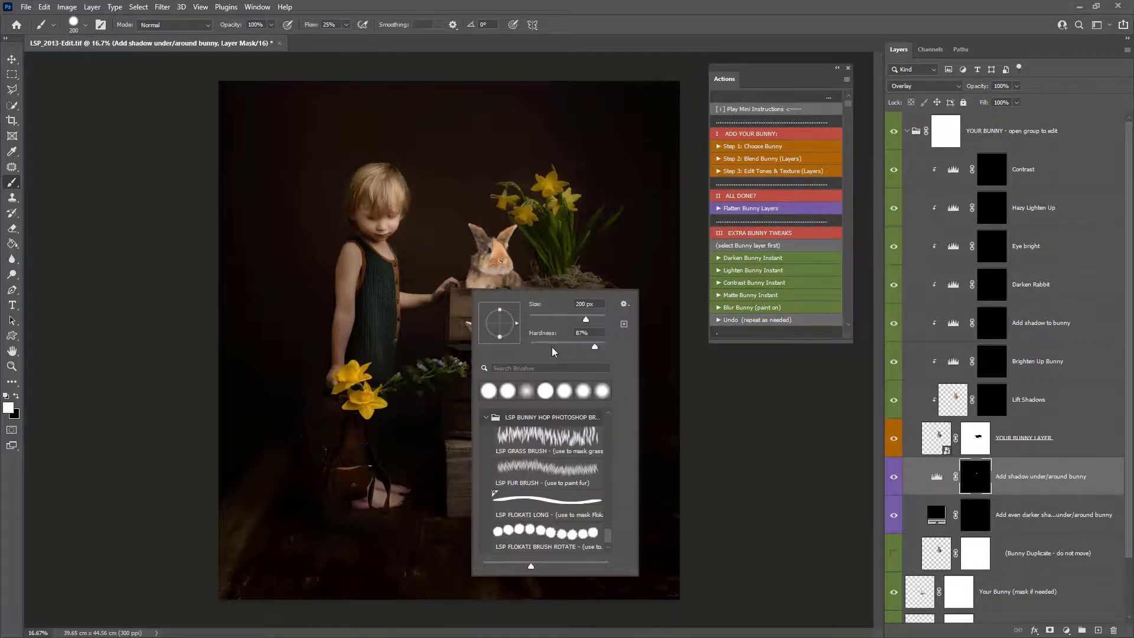
left_click(462, 292)
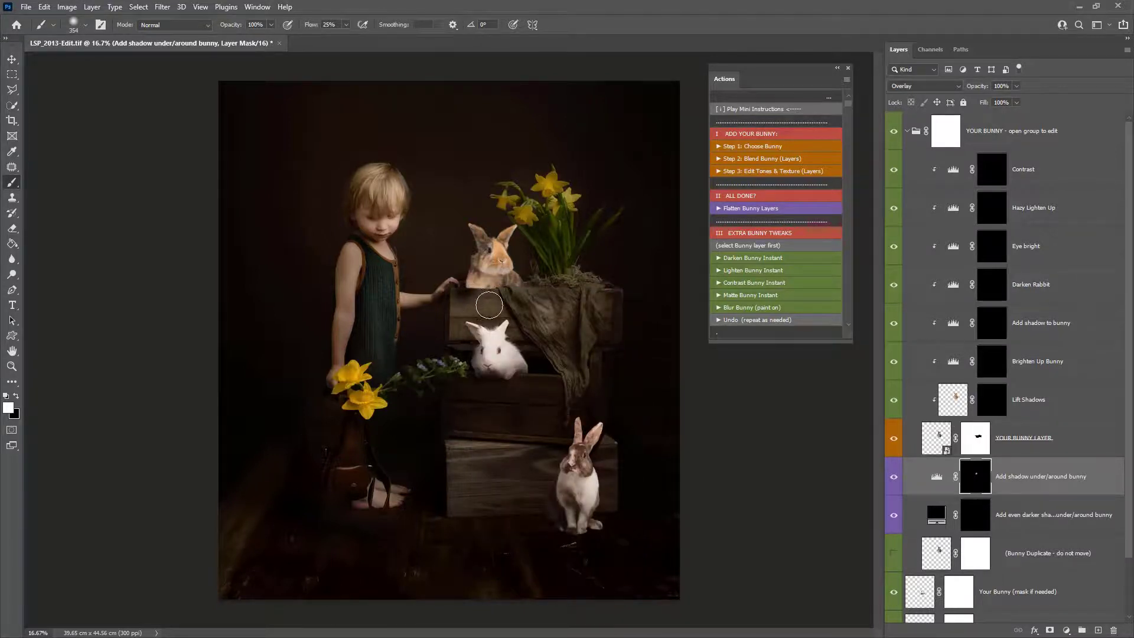
key("x")
key("x")
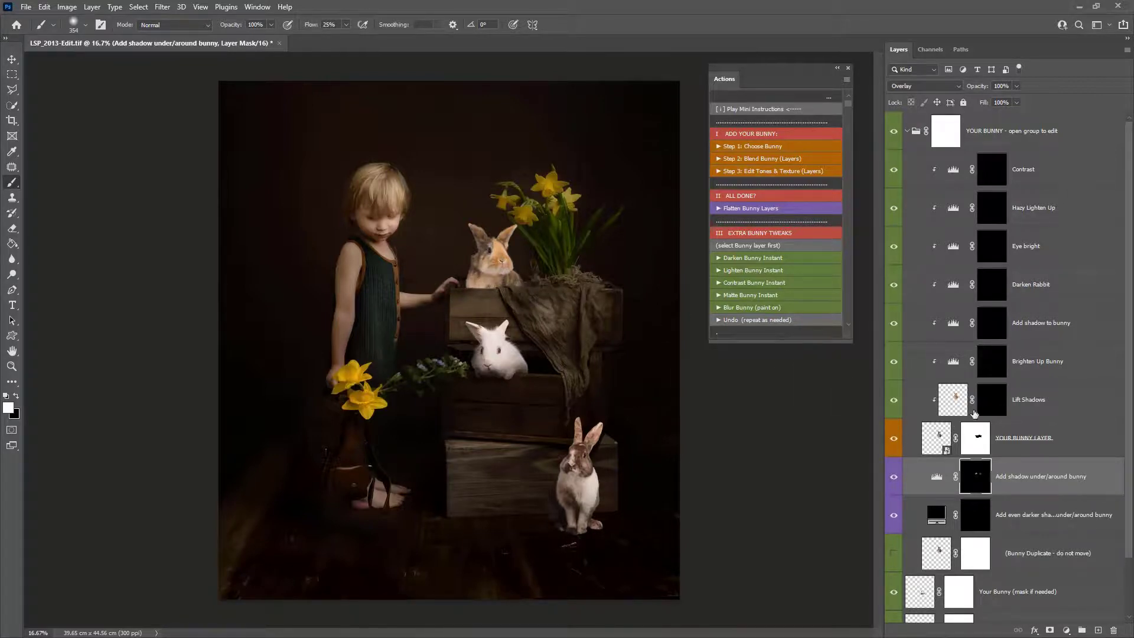
- Paint shadow over the PATCH 4 bunny's body on the Add shadow to bunny and Darken Rabbit masks
left_click(998, 401)
left_click(999, 331)
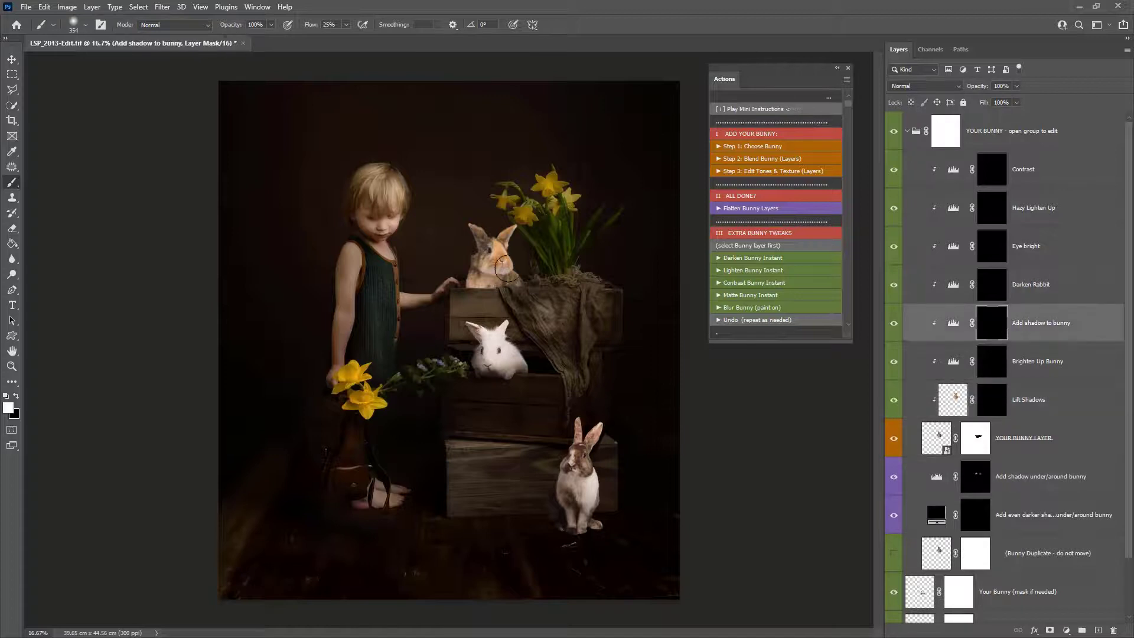
mouse_move(477, 294)
left_mouse_down()
mouse_move(473, 284)
mouse_move(523, 281)
left_mouse_up()
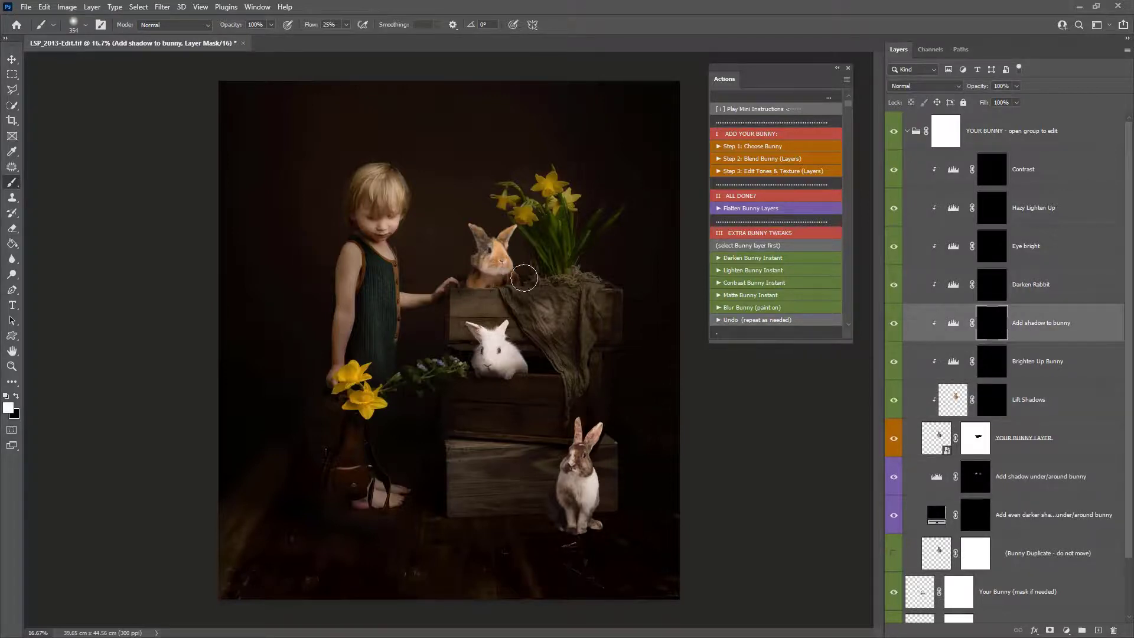
left_click(993, 285)
key("alt+bracketright")
key("alt+bracketright")
key("alt+bracketright")
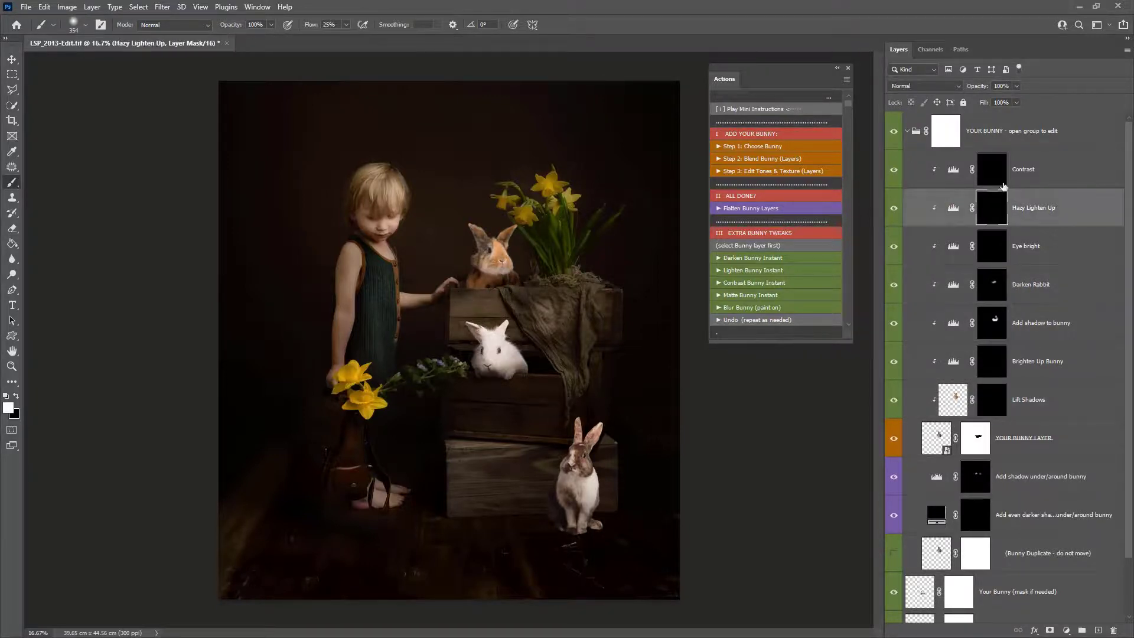
key("alt+bracketleft")
key("alt+bracketleft")
key("alt+bracketleft")
key("alt+bracketleft")
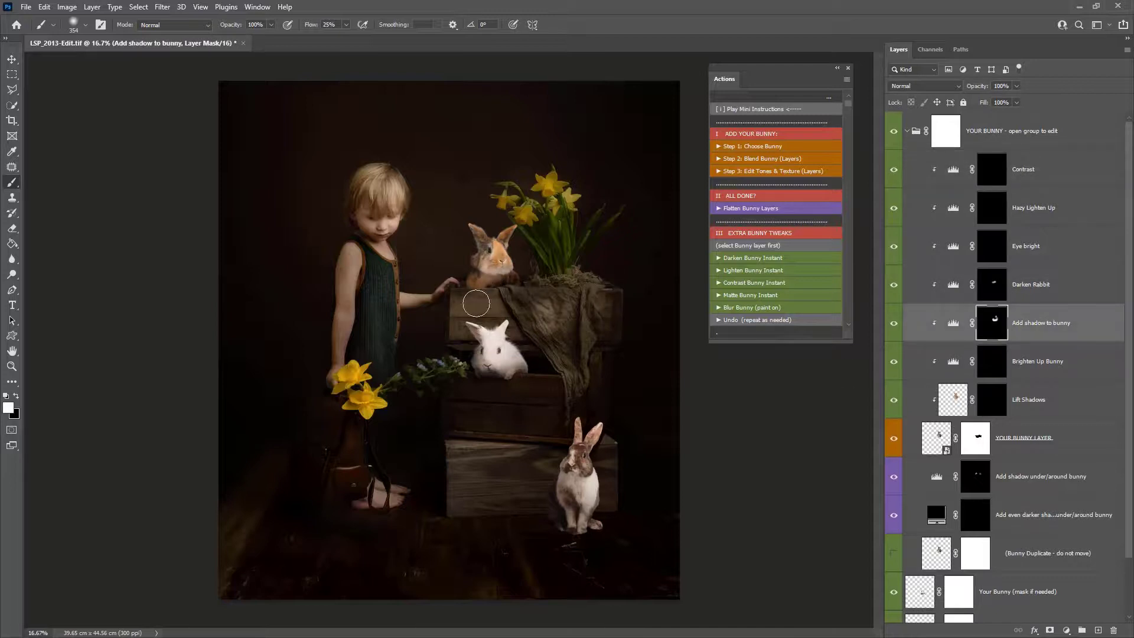
- Run Step 3: Edit Tones & Texture (Layers) and paint the Soft Bunny Fur, Binkie Sharp and Lapin Cool Toner masks over the bunny
left_click(775, 172)
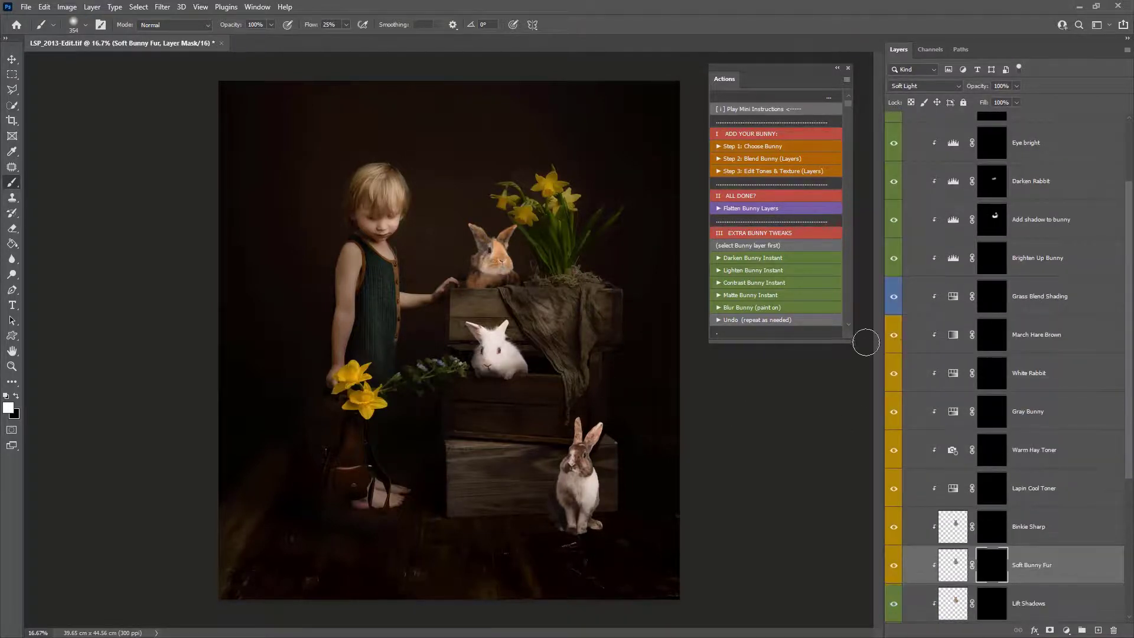
scroll(1074, 537, "down", 2)
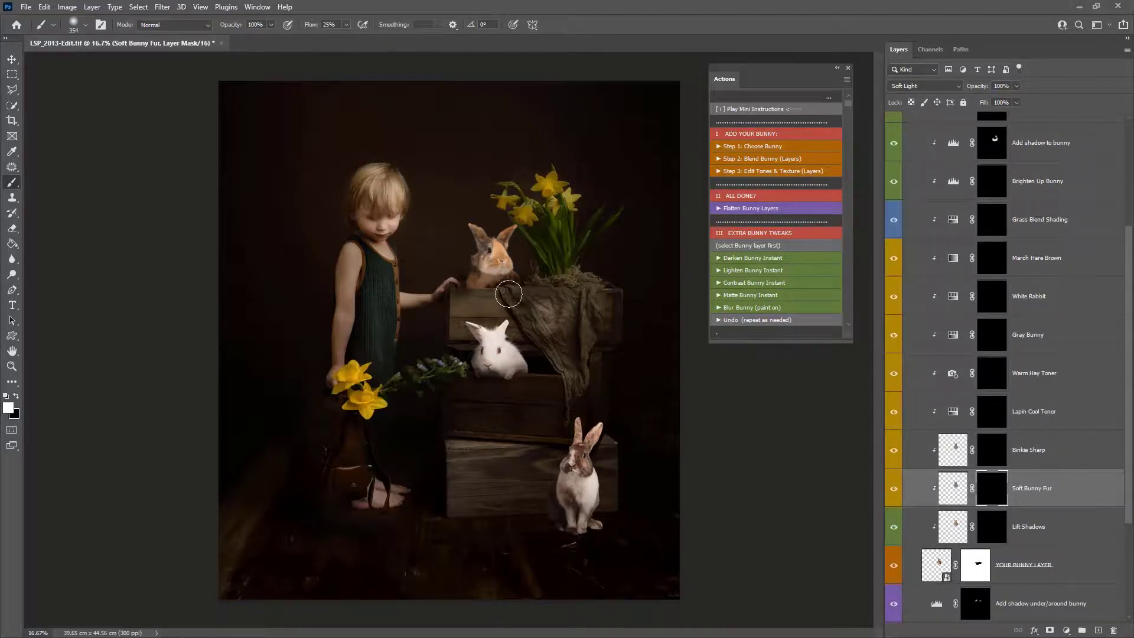
left_click(1000, 528)
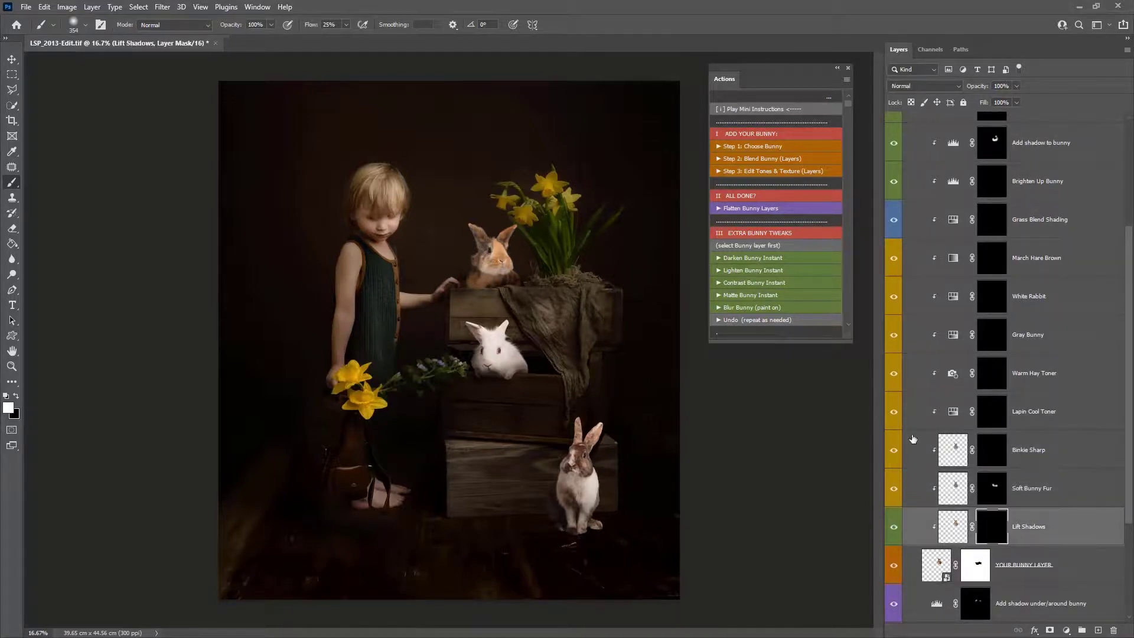
left_click(993, 456)
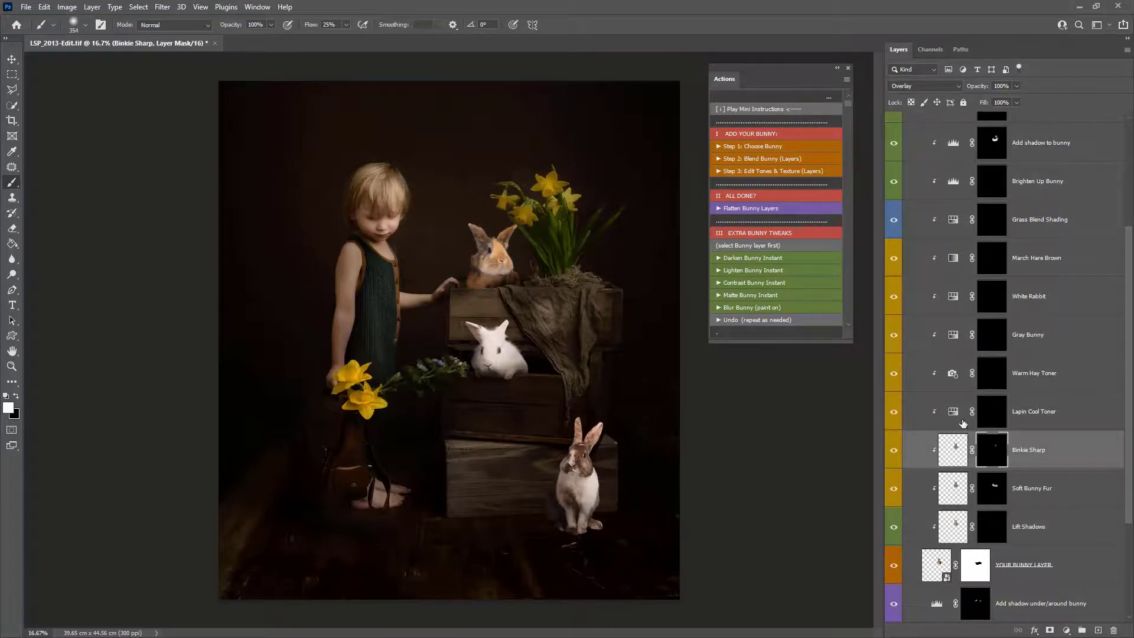
left_click(989, 413)
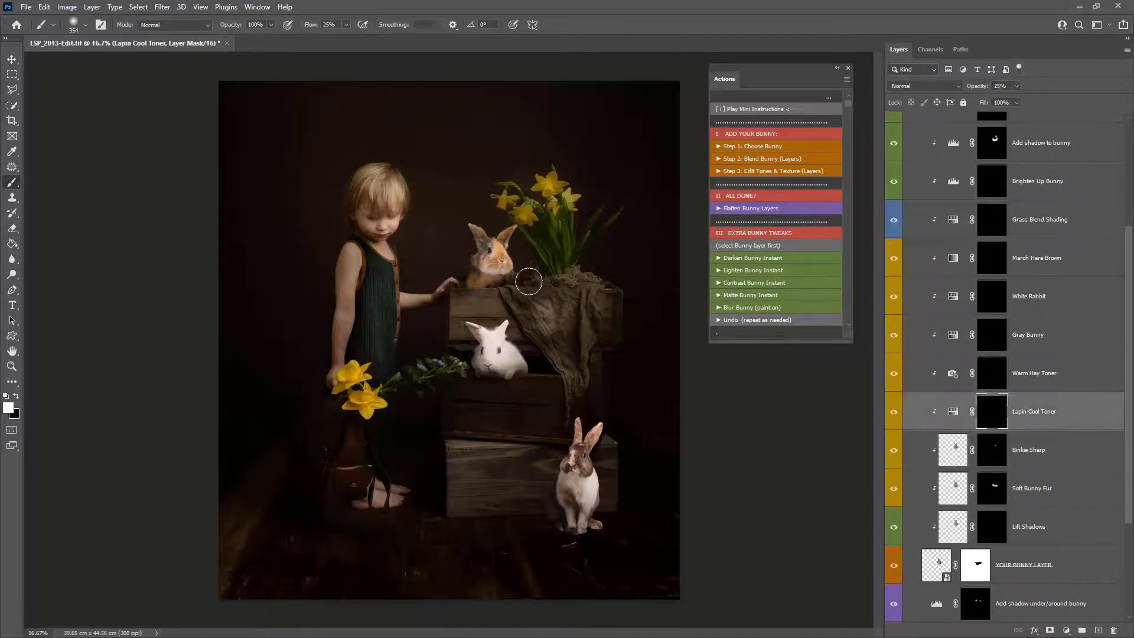
key("]")
mouse_move(502, 239)
left_mouse_down()
mouse_move(500, 315)
mouse_move(475, 294)
left_mouse_up()
- Paint the March Hare Brown and Gray Bunny adjustment masks over the PATCH 4 bunny
left_click(998, 254)
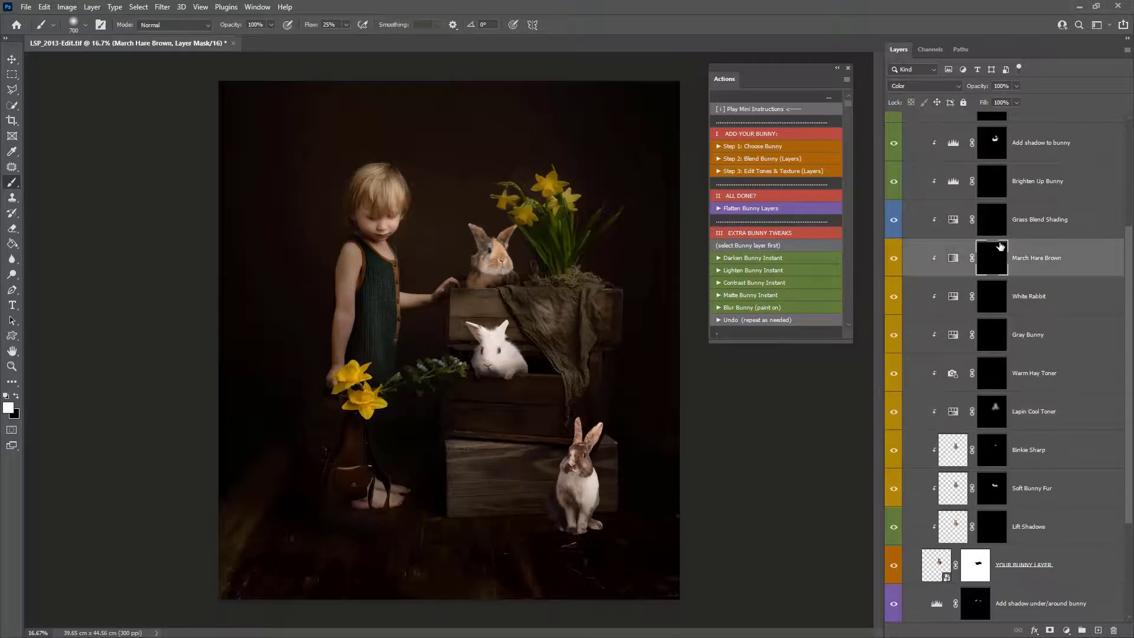
left_click(998, 292)
left_click(998, 332)
left_click_drag(529, 301, 554, 290)
- Paint the Darken Rabbit and Lapin Cool Toner masks around the bunny's head, then run Flatten Bunny Layers
scroll(1004, 479, "up", 1)
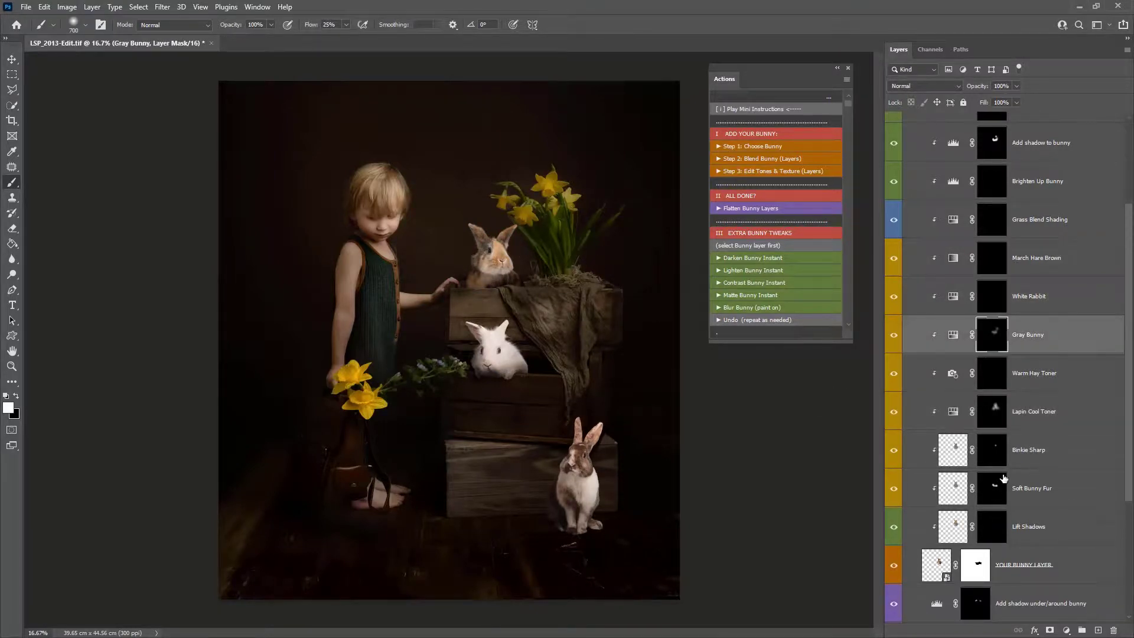
scroll(1004, 478, "up", 4)
left_click(992, 258)
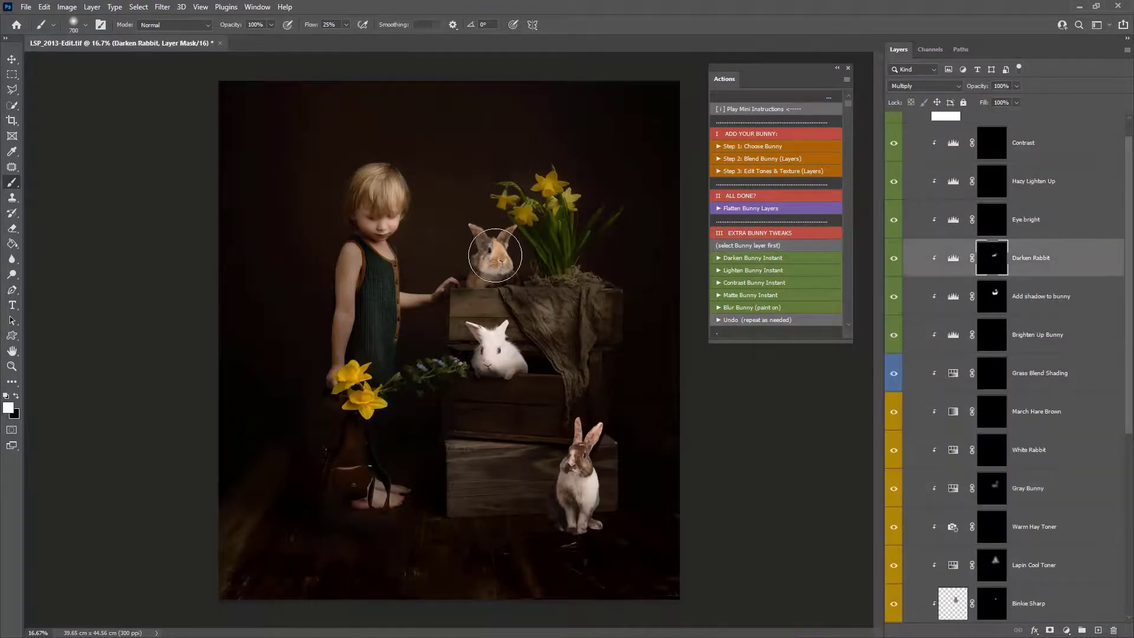
left_click_drag(495, 255, 466, 245)
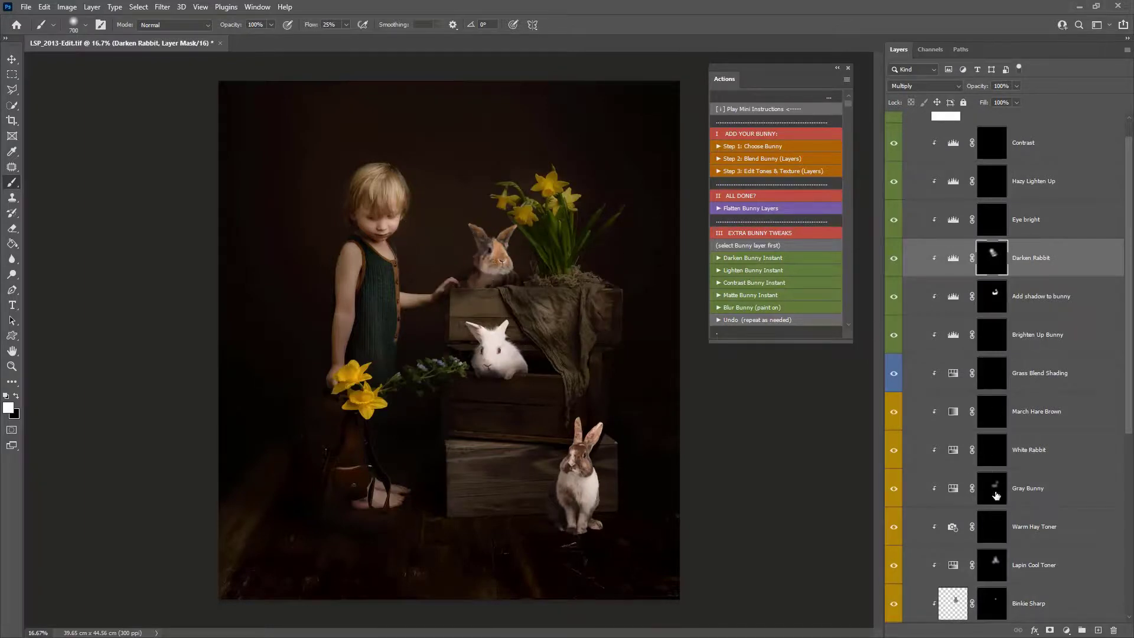
left_click(995, 564)
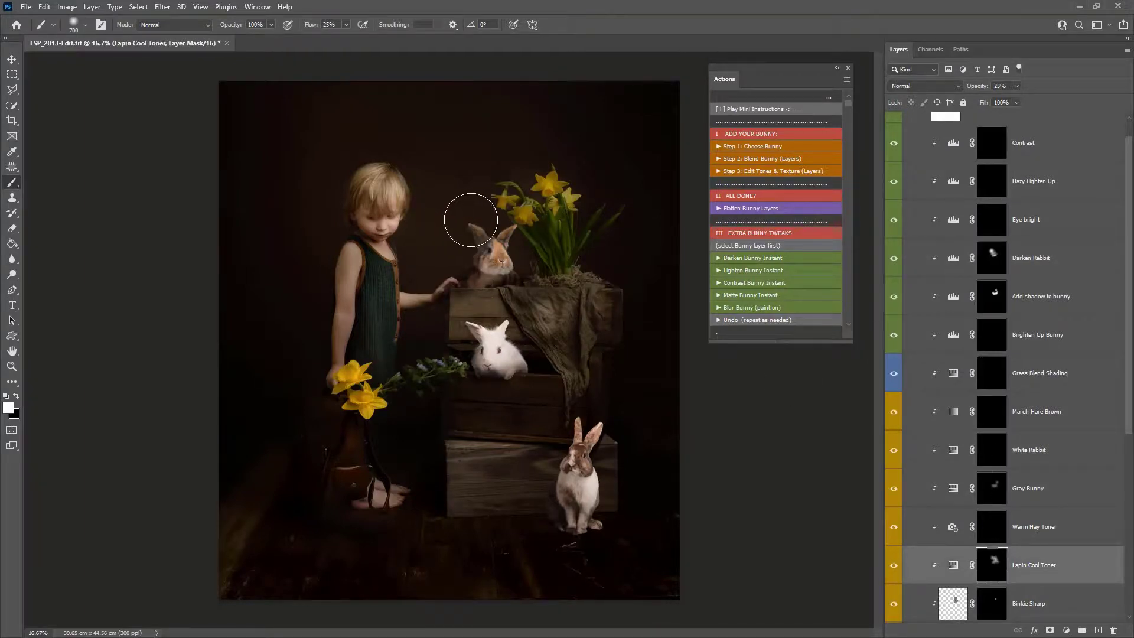
left_click_drag(454, 200, 464, 216)
left_click(767, 208)
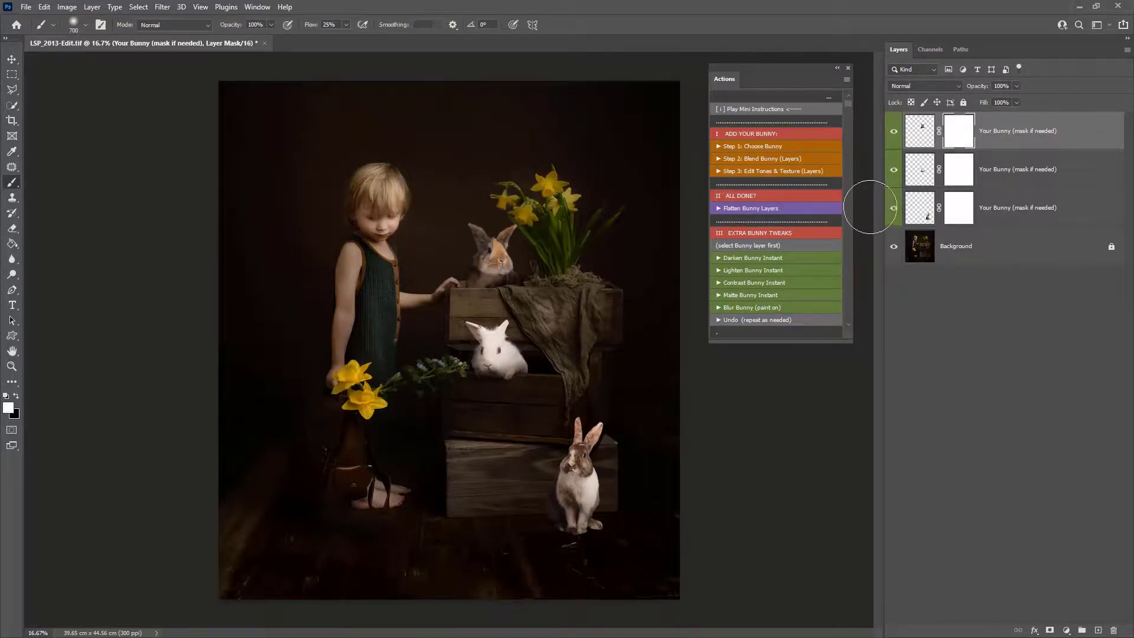
- Free Transform the white bunny in the lower crate, nudging it slightly up and left, and commit
left_click(924, 175)
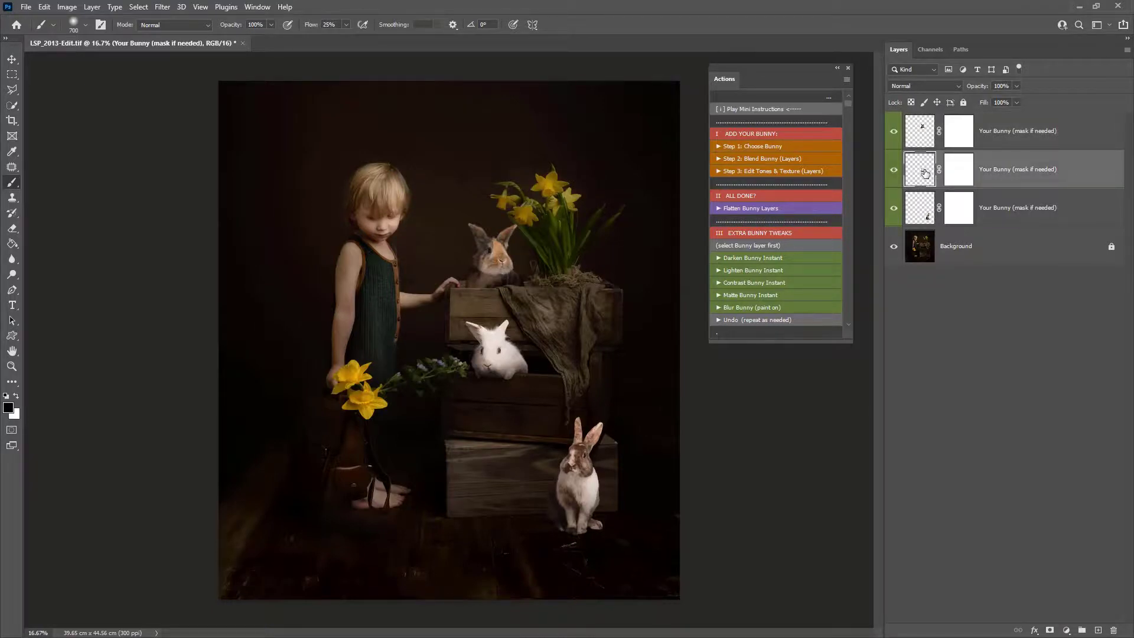
key("ctrl+t")
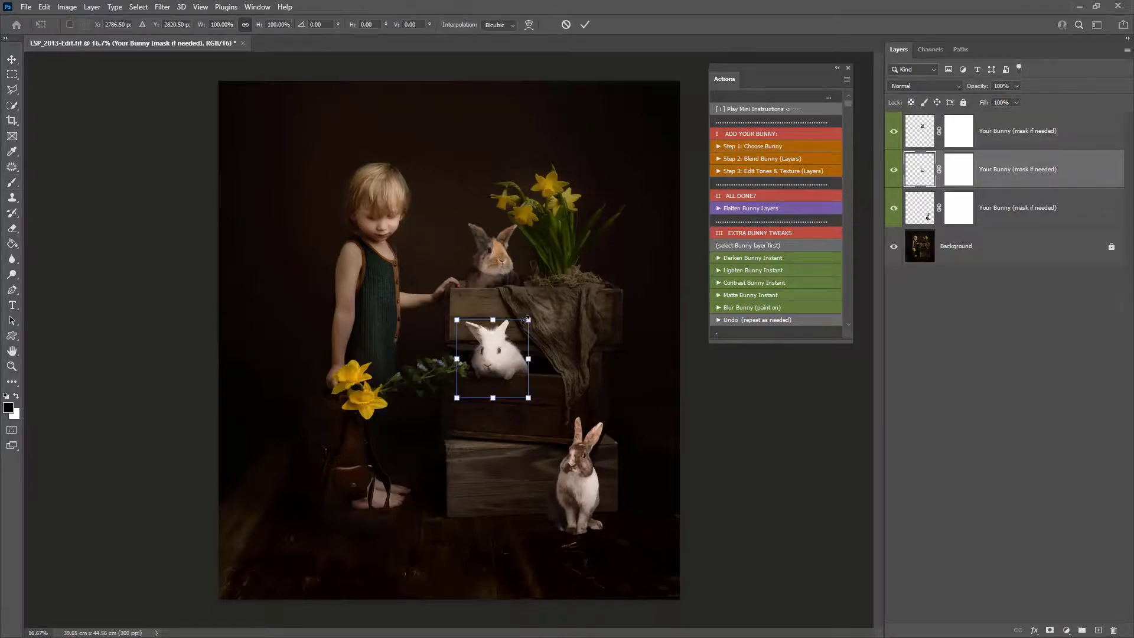
left_click_drag(527, 319, 556, 239)
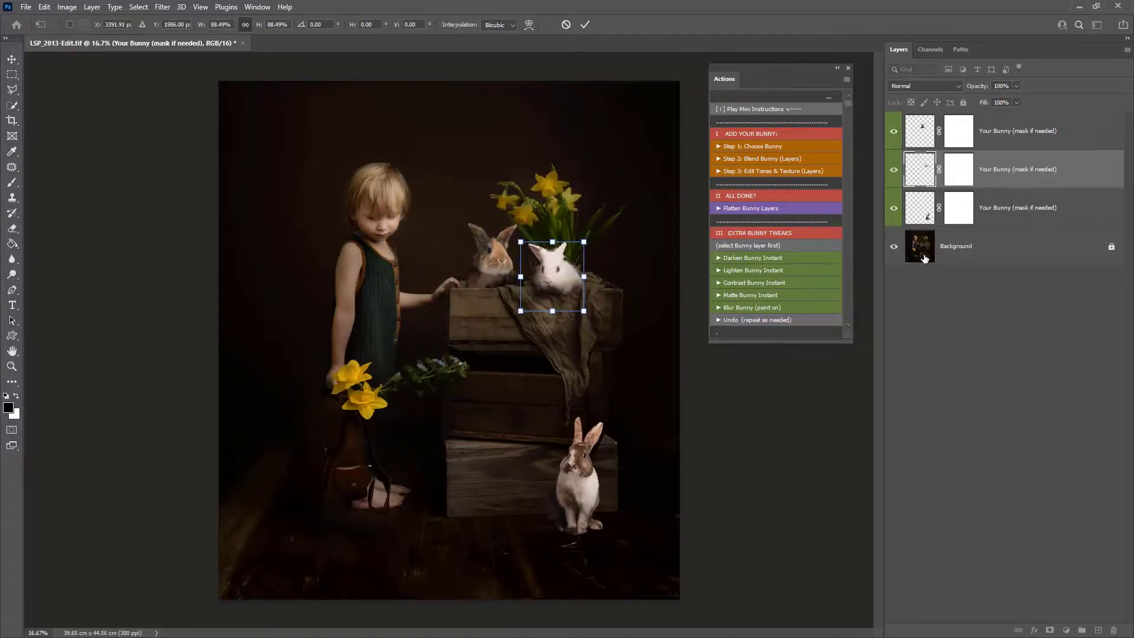
left_click_drag(570, 300, 513, 388)
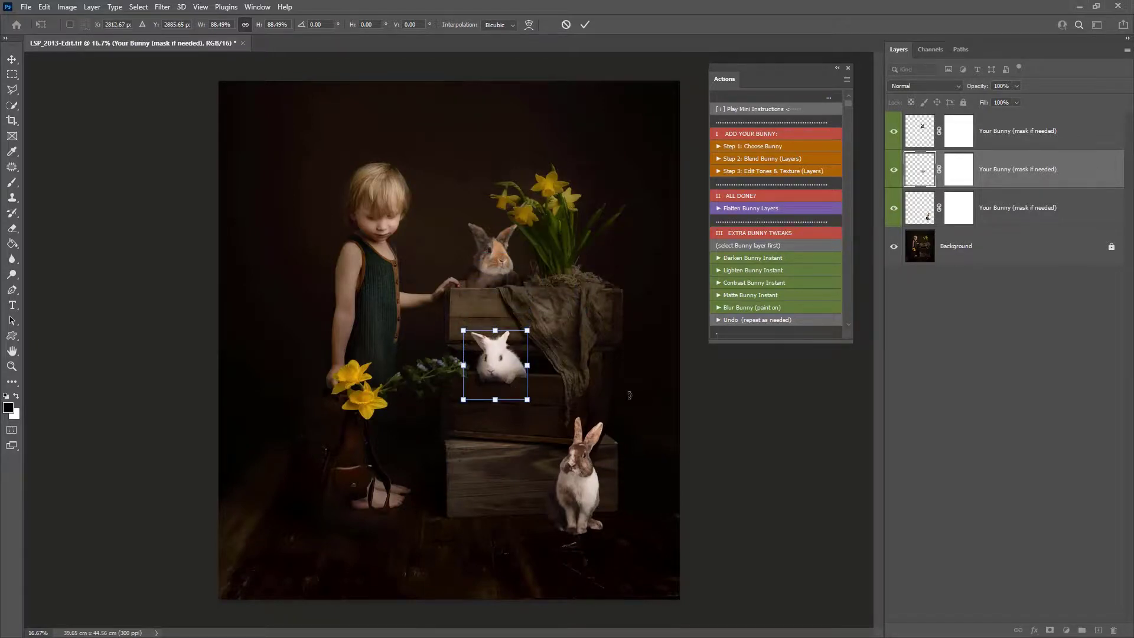
key("Up")
key("Up")
key("Up")
key("Up")
key("Up")
key("Up")
key("Up")
key("Up")
key("Left")
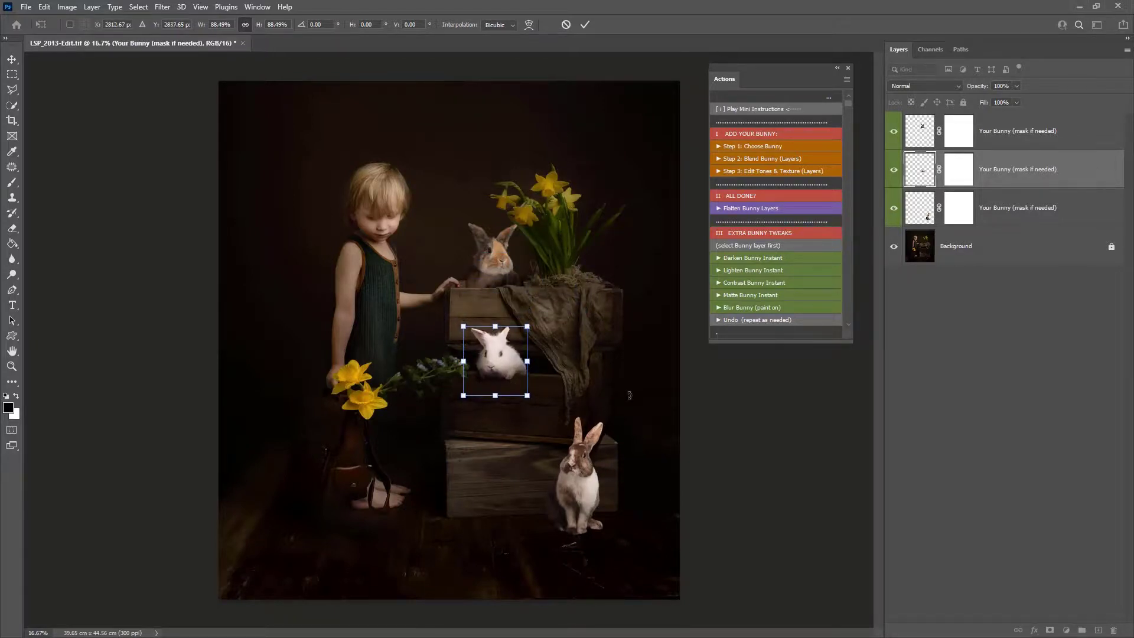
key("Left")
key("Left")
key("Left")
key("Left")
key("Left")
key("Left")
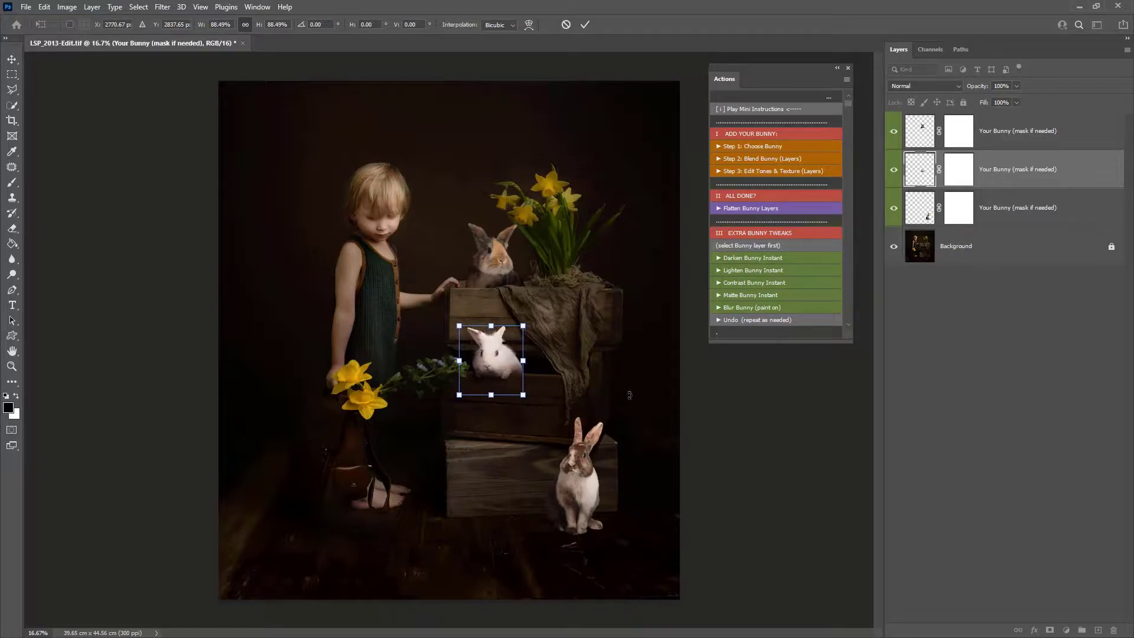
key("Left")
key("Left")
key("Left")
key("Left")
key("Left")
key("Left")
key("Left")
key("Left")
key("Left")
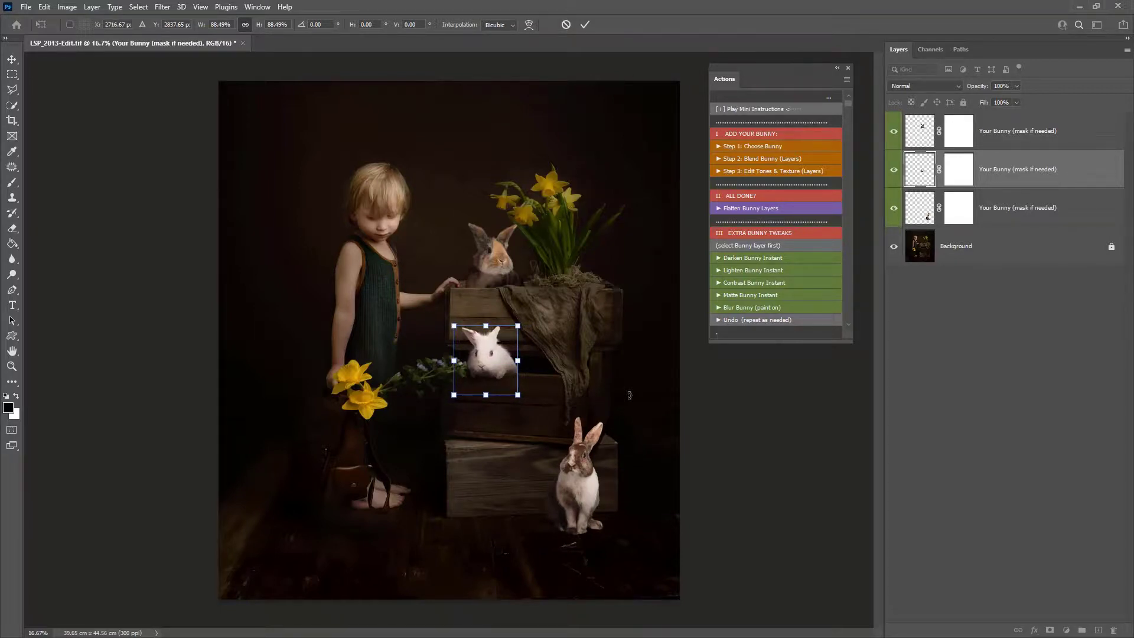
key("Right")
key("Right")
key("Return")
- Run Step 1: Choose Bunny and place LSP_BUNNY_Opal 1.png from the LSP 45 BUNNY OVERLAYS Png Files folder
key("b")
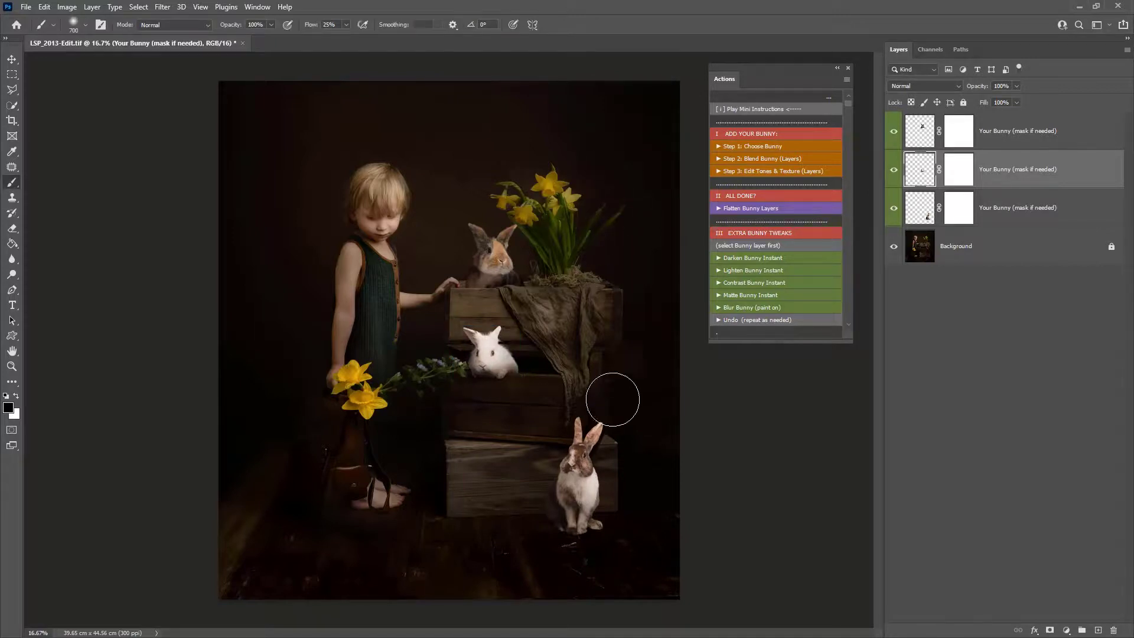
left_click(774, 150)
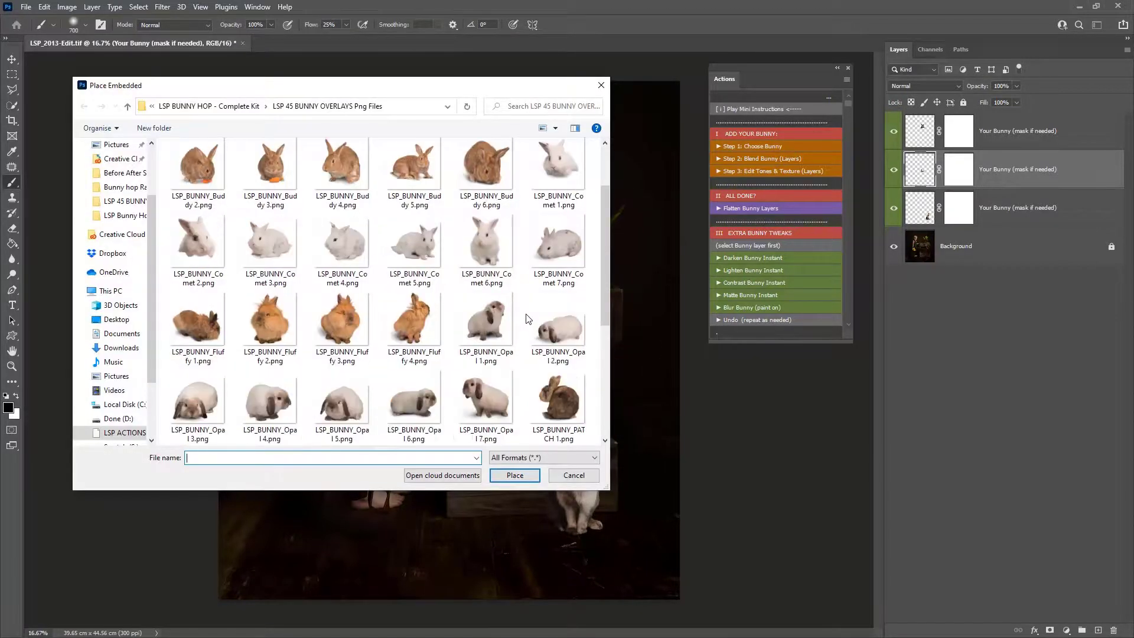
scroll(518, 324, "down", 3)
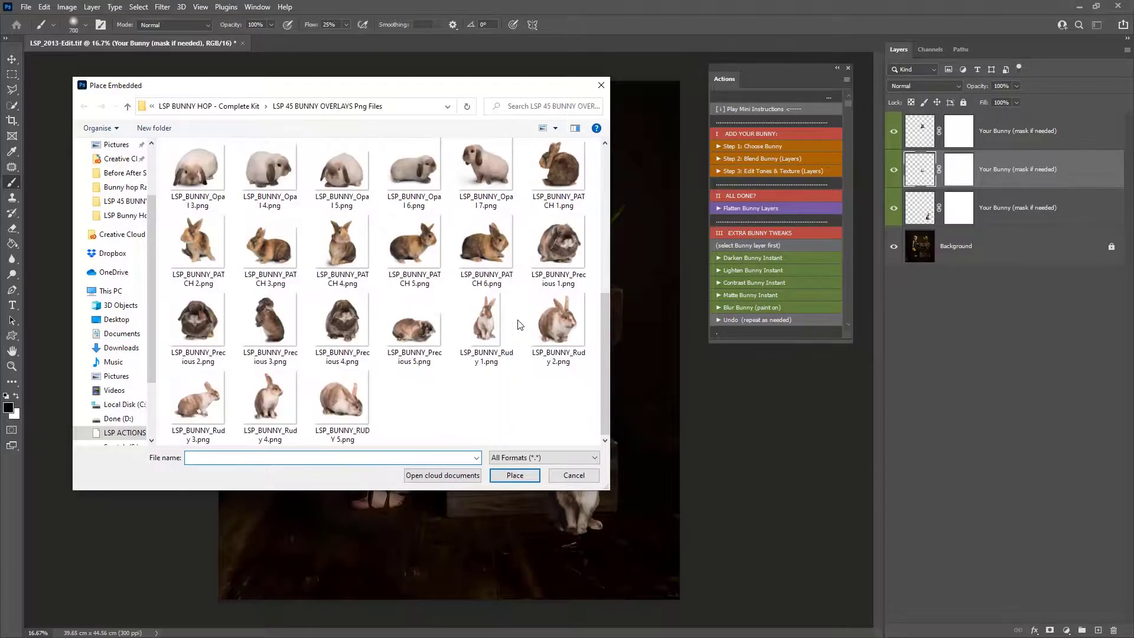
scroll(503, 317, "up", 1)
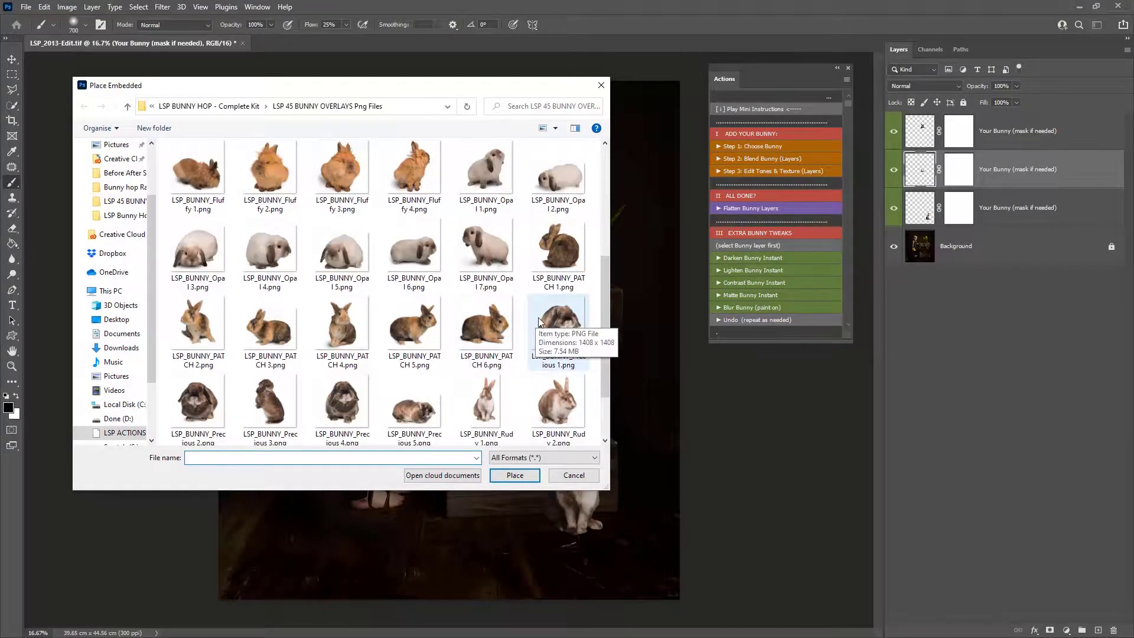
left_click(486, 177)
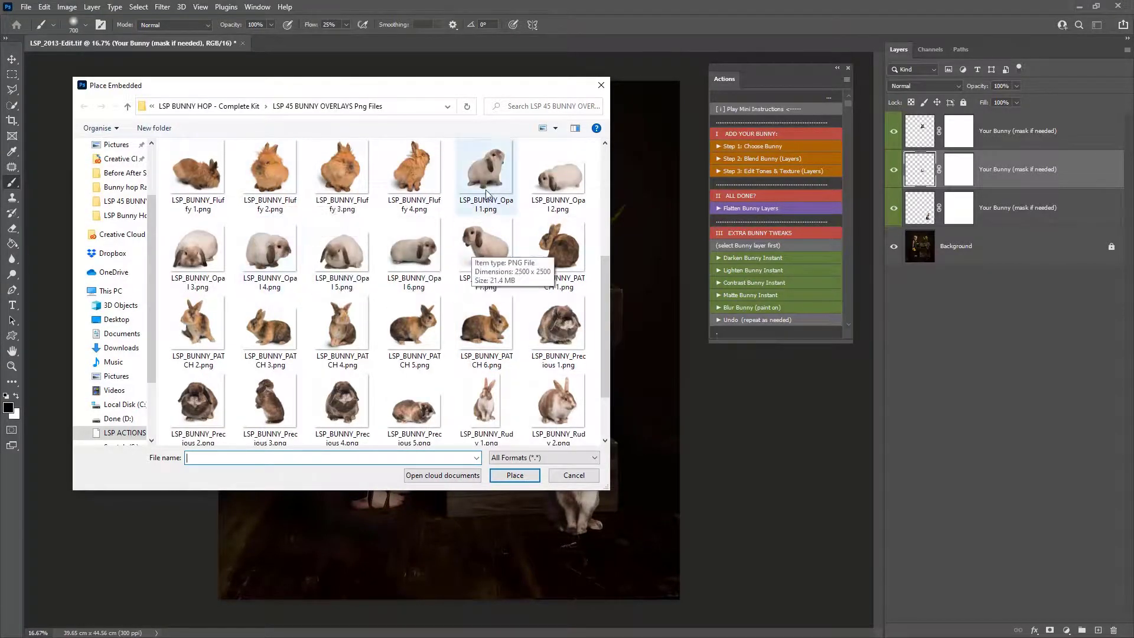
left_click(520, 475)
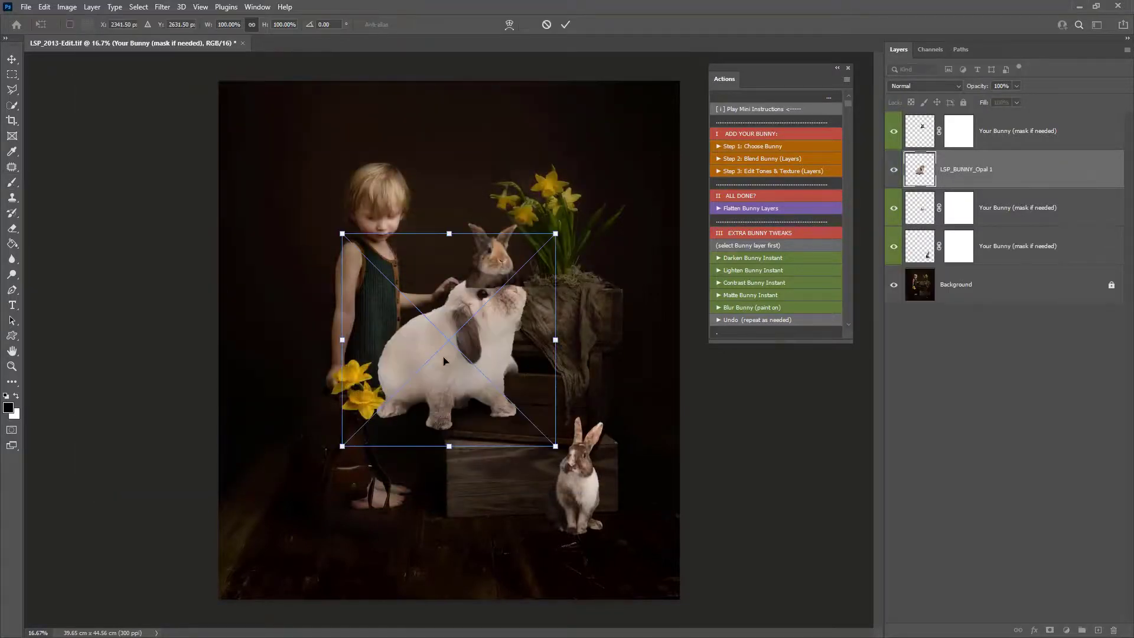
- Scale the placed bunny down to about 45% and move it onto the floor beside the boy's feet, then commit
left_click_drag(449, 234, 449, 318)
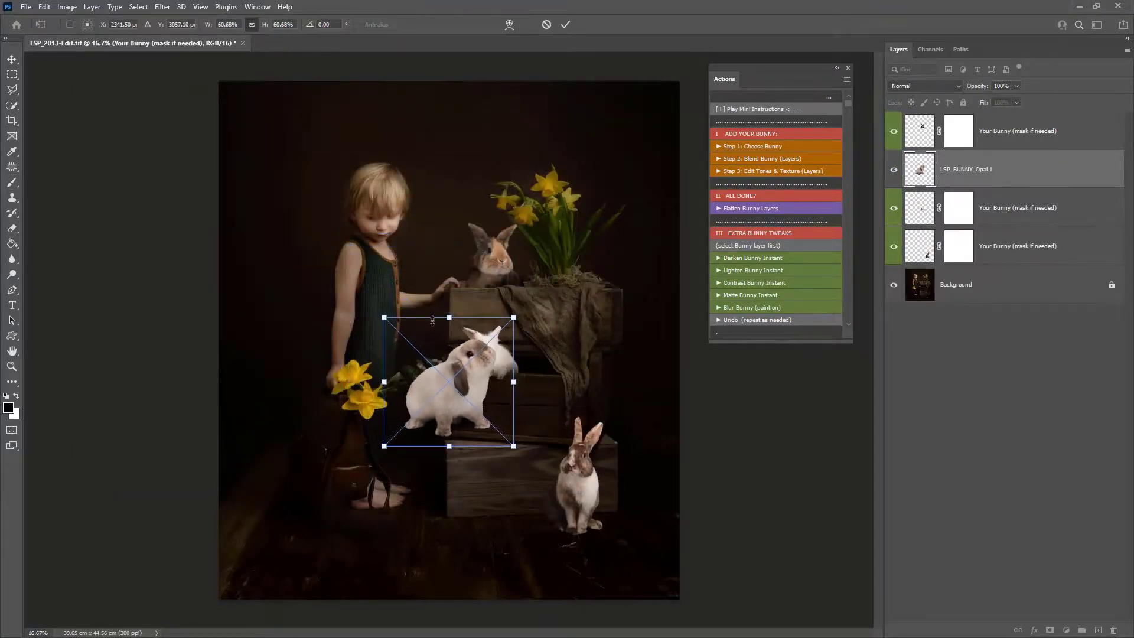
left_click_drag(455, 394, 334, 537)
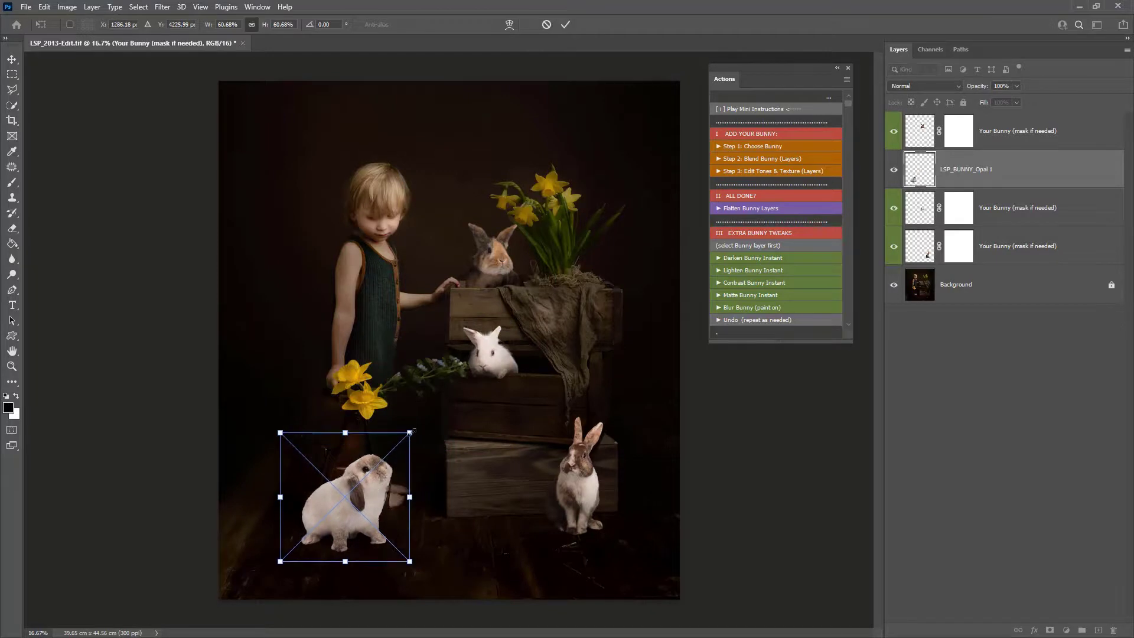
left_click_drag(410, 433, 363, 503)
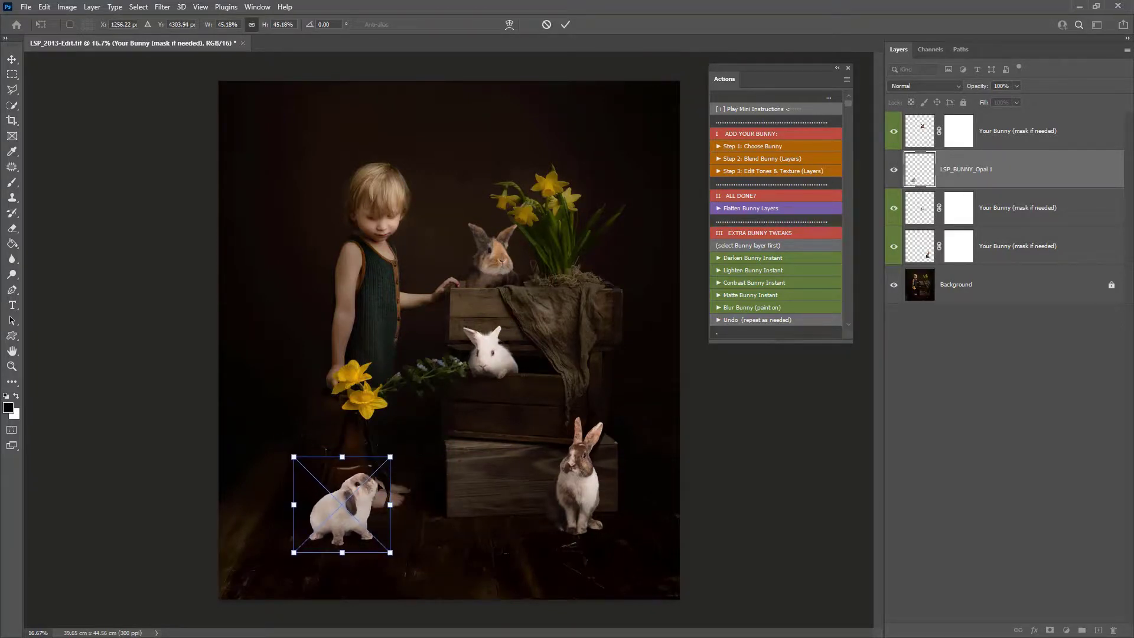
key("Return")
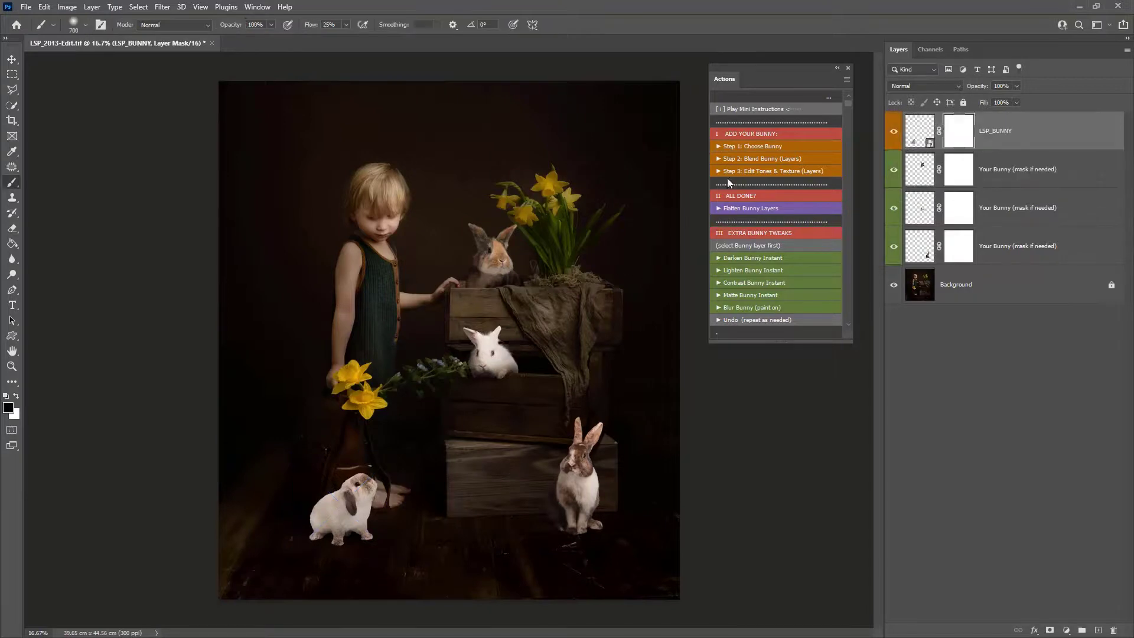
- Run Step 2: Blend Bunny (Layers) and paint the Add shadow to bunny mask under the new bunny with a smaller brush
left_click(764, 163)
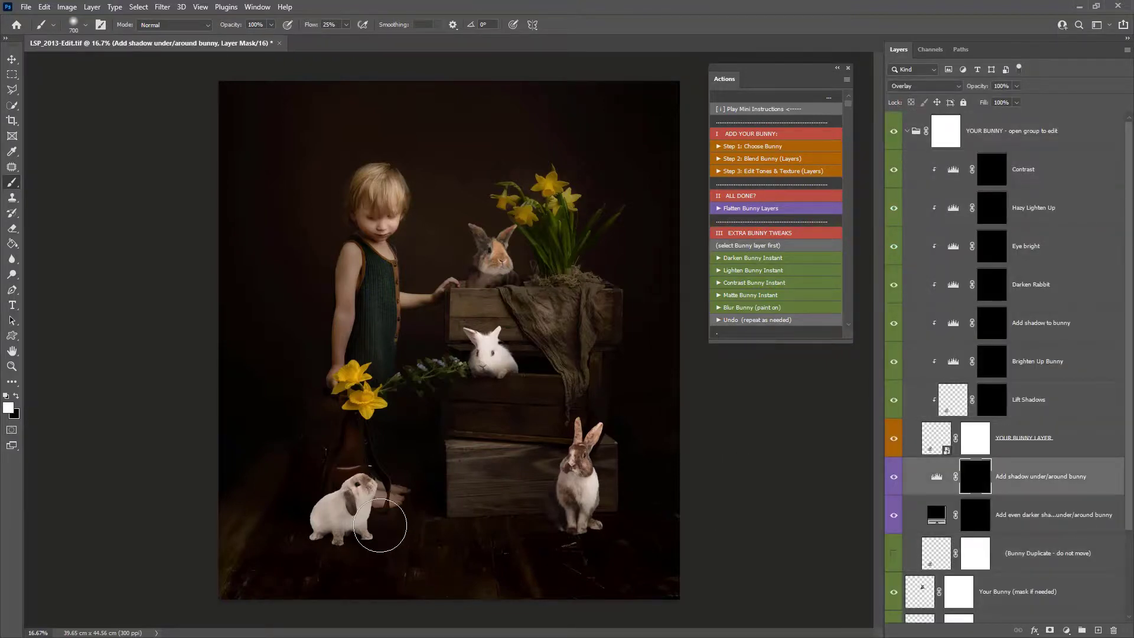
key("bracketleft")
key("bracketleft")
key("bracketleft")
key("bracketleft")
left_click(995, 329)
key("bracketright")
mouse_move(313, 524)
left_mouse_down()
mouse_move(288, 516)
mouse_move(324, 476)
mouse_move(287, 527)
left_mouse_up()
- Paint the Darken Rabbit mask along the new bunny's lower side
left_click(998, 292)
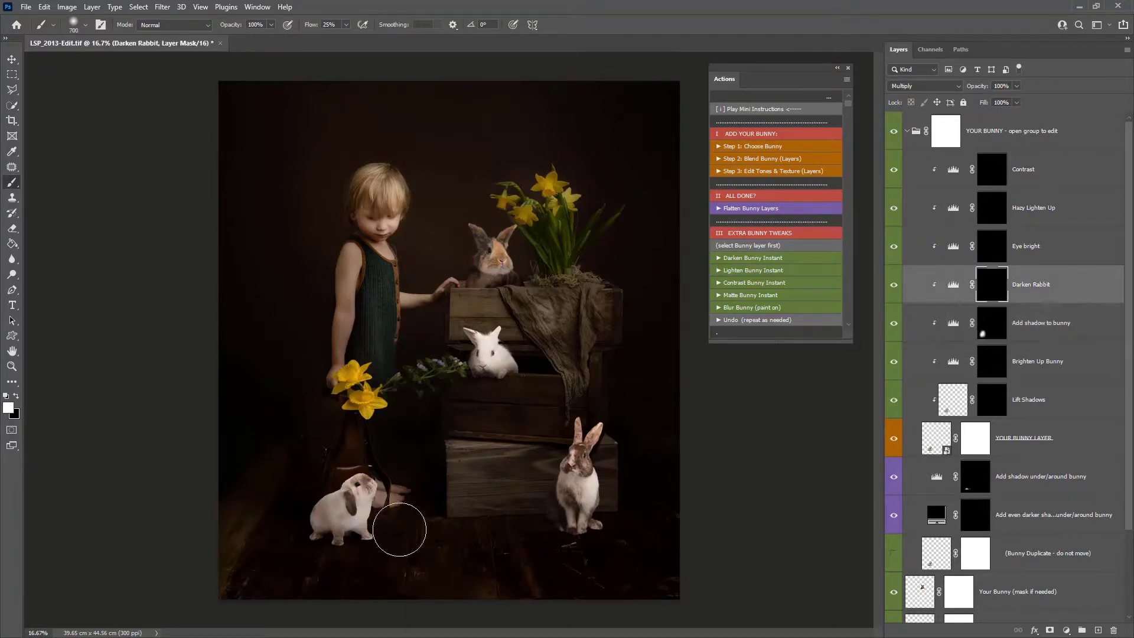
mouse_move(352, 538)
left_mouse_down()
mouse_move(327, 522)
mouse_move(282, 534)
mouse_move(317, 495)
left_mouse_up()
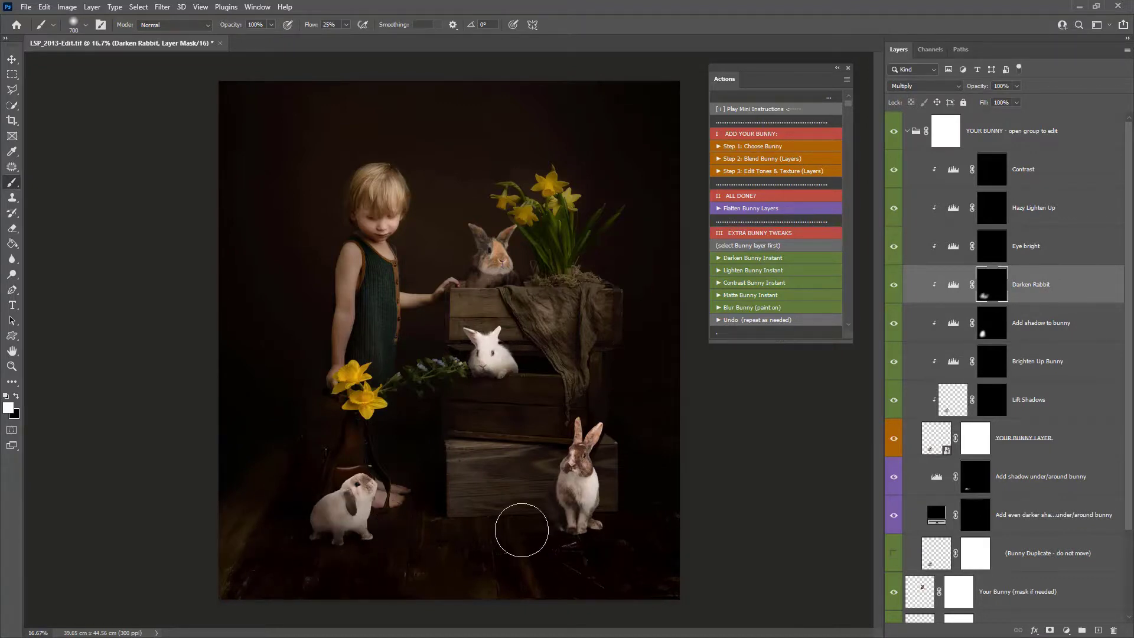
- Run Step 3: Edit Tones & Texture (Layers), select the Lapin Cool Toner mask, then run Flatten Bunny Layers
left_click(776, 176)
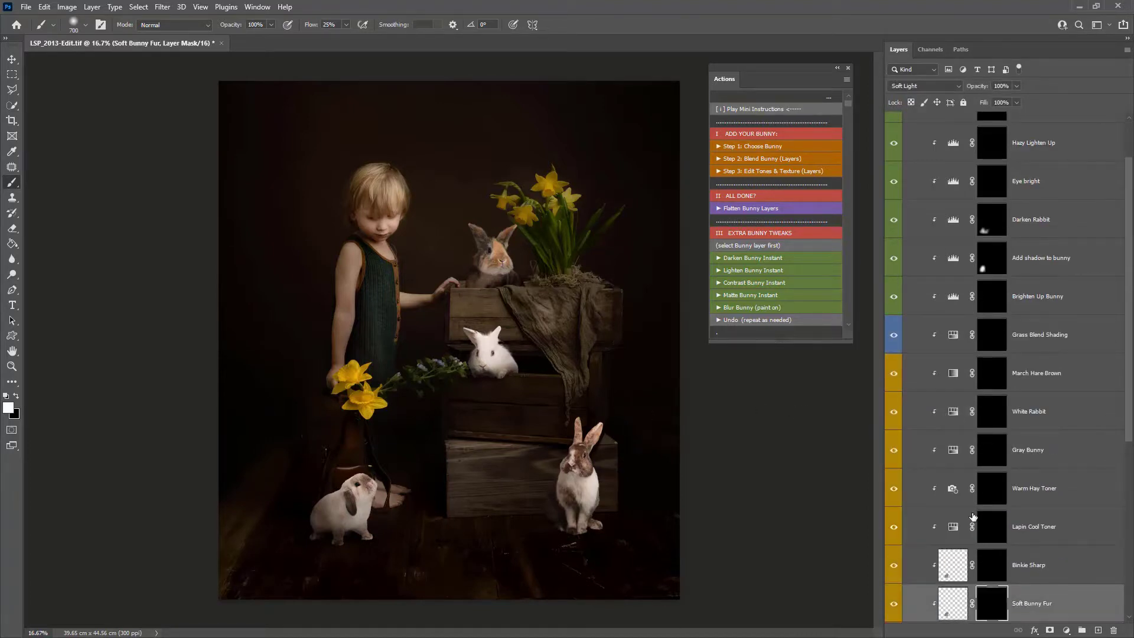
left_click(986, 522)
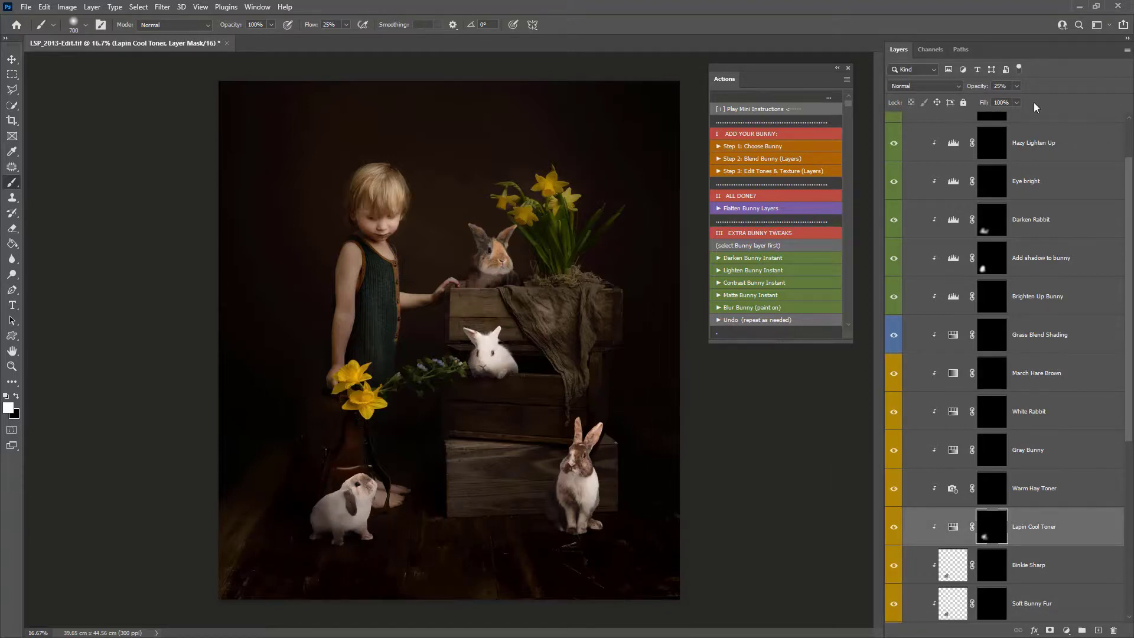
left_click(761, 209)
- Hide and reshow all the bunny layers to compare with the original photo
left_click_drag(894, 246, 894, 132)
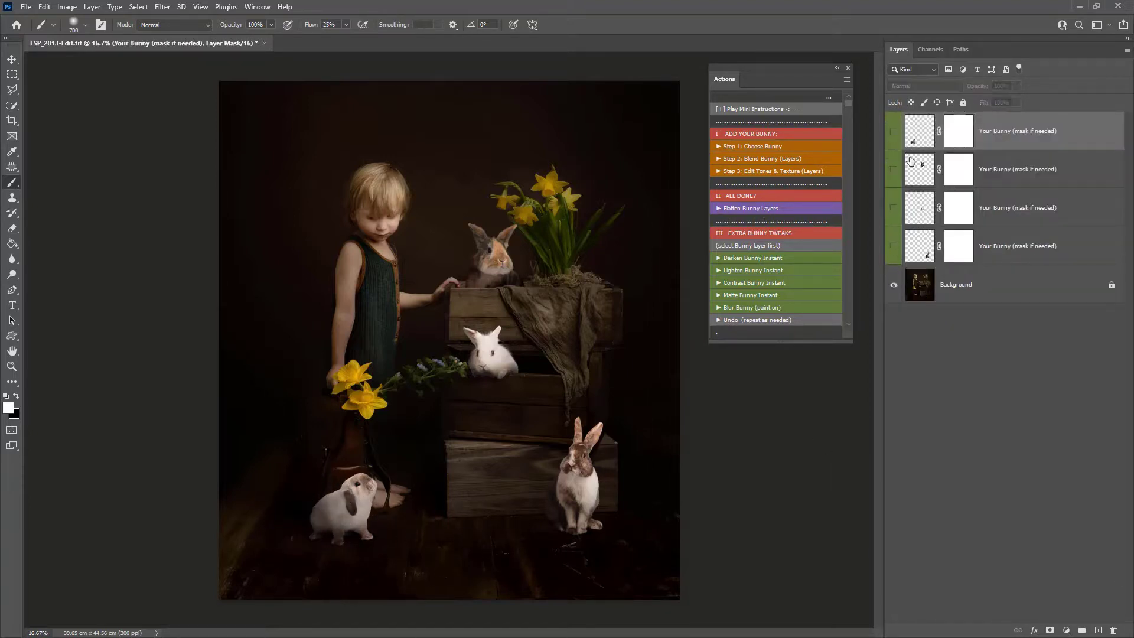
left_click(893, 247)
left_click_drag(894, 212, 894, 131)
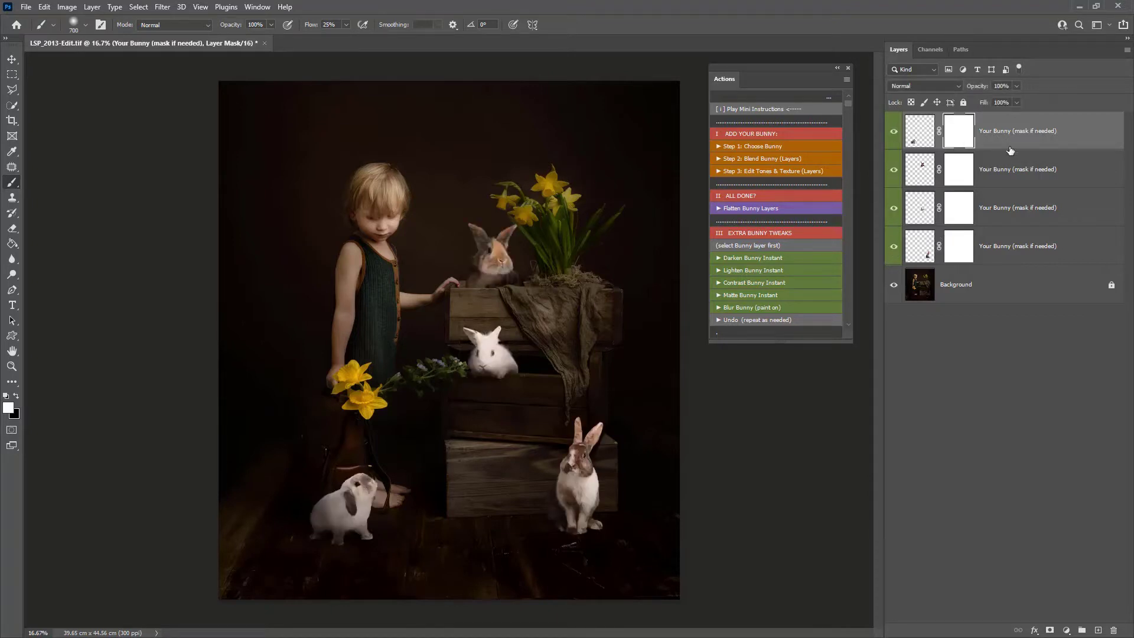
- Select the lowest bunny layer and move the bunny beside the lower crate slightly to the right
left_click(1016, 172)
left_click(1018, 210)
left_click(1022, 248)
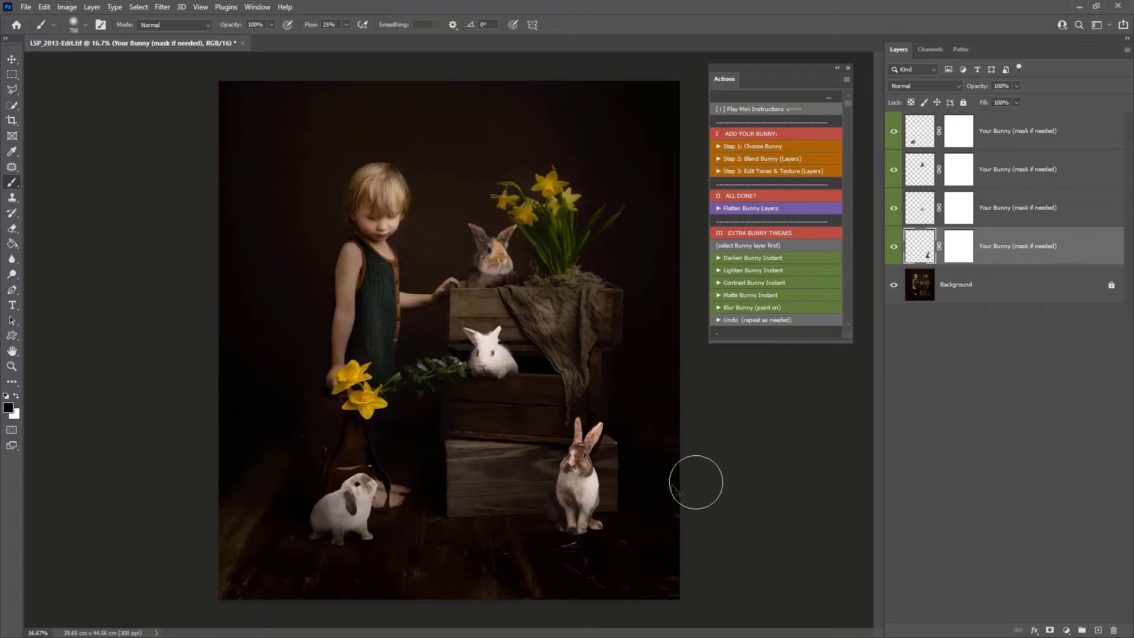
key("v")
mouse_move(572, 516)
left_mouse_down()
mouse_move(444, 516)
mouse_move(592, 509)
left_mouse_up()
- Switch the bunny layers off and back on to review the finished composite against the original
key("b")
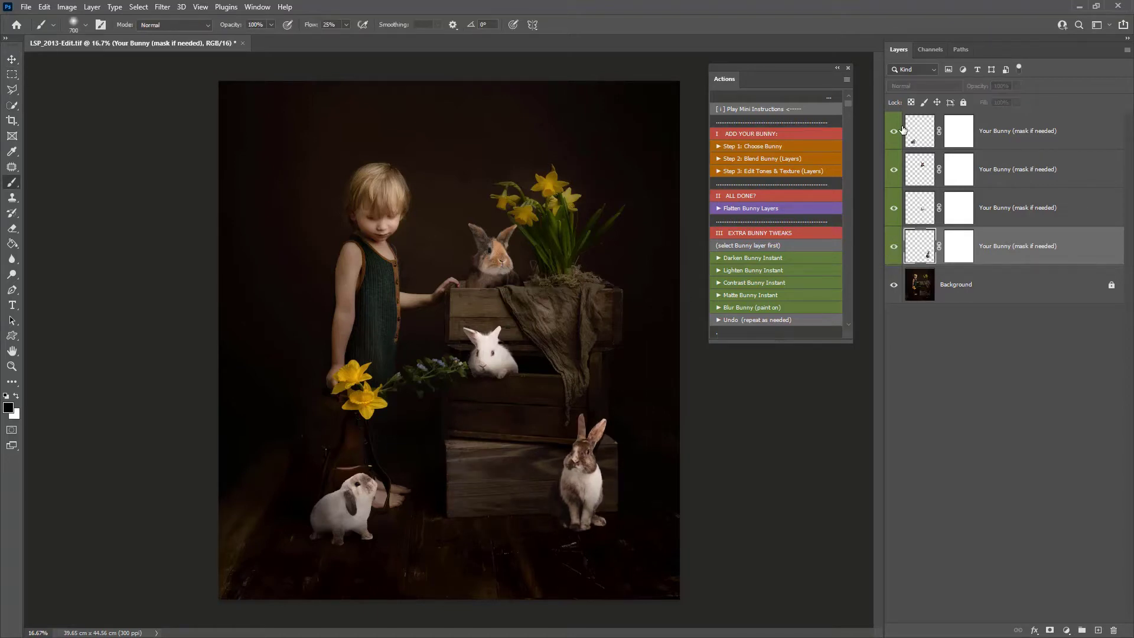
left_click_drag(894, 131, 894, 247)
left_click(894, 248)
left_click(894, 210)
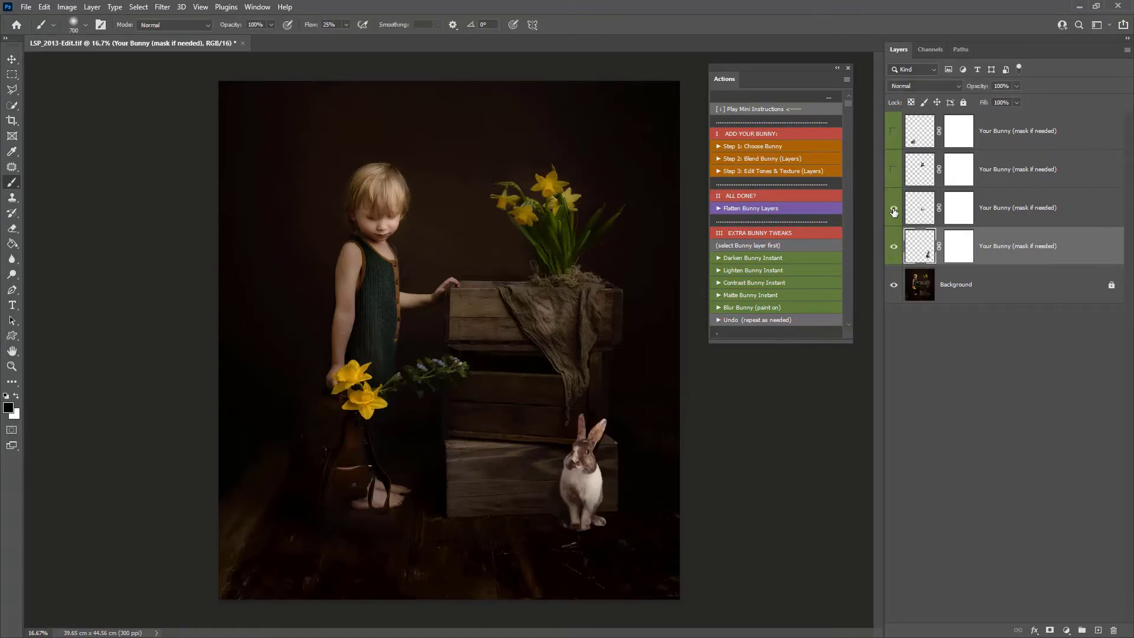
left_click(893, 169)
left_click(894, 131)
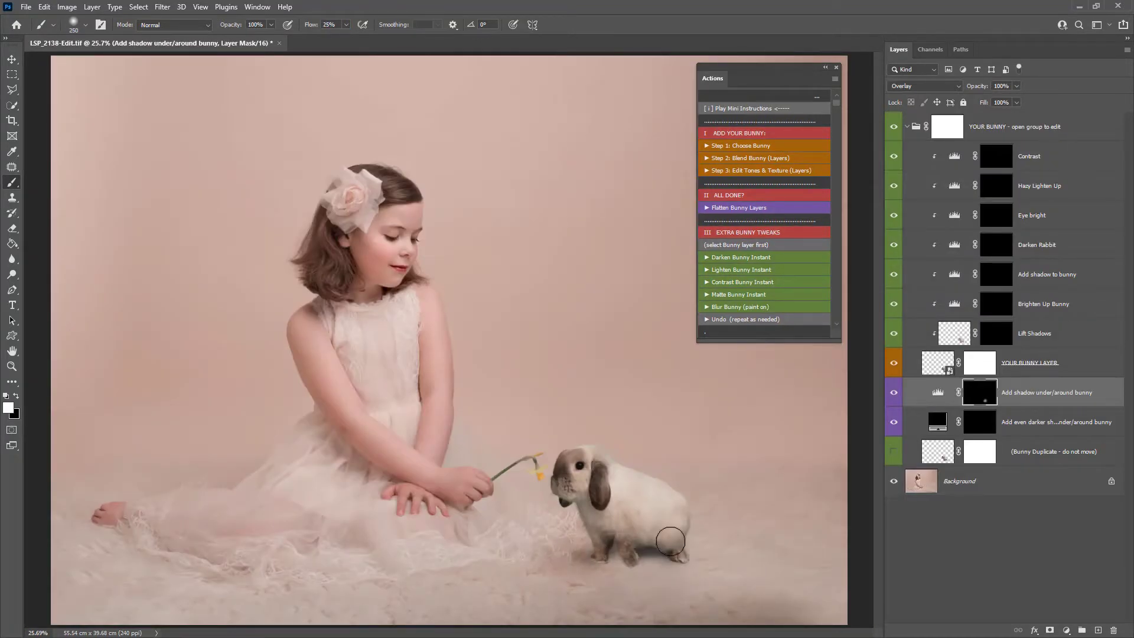
- In the girl portrait, paint the bunny layer's mask with a grass-edge brush along the bunny's base
left_click(996, 333)
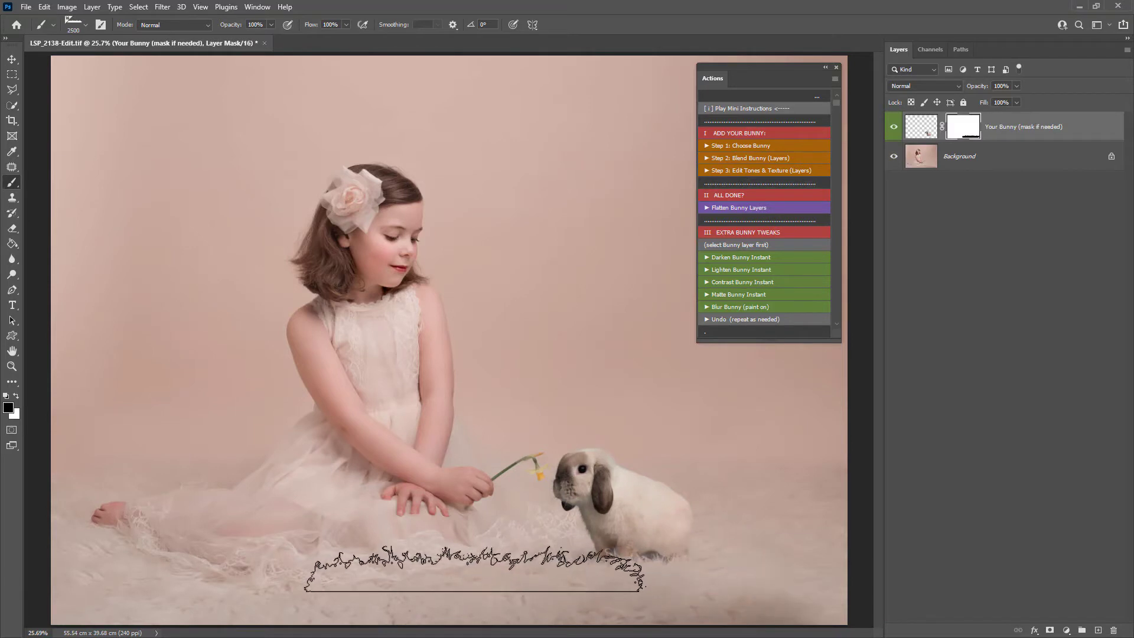
left_click_drag(468, 569, 670, 560)
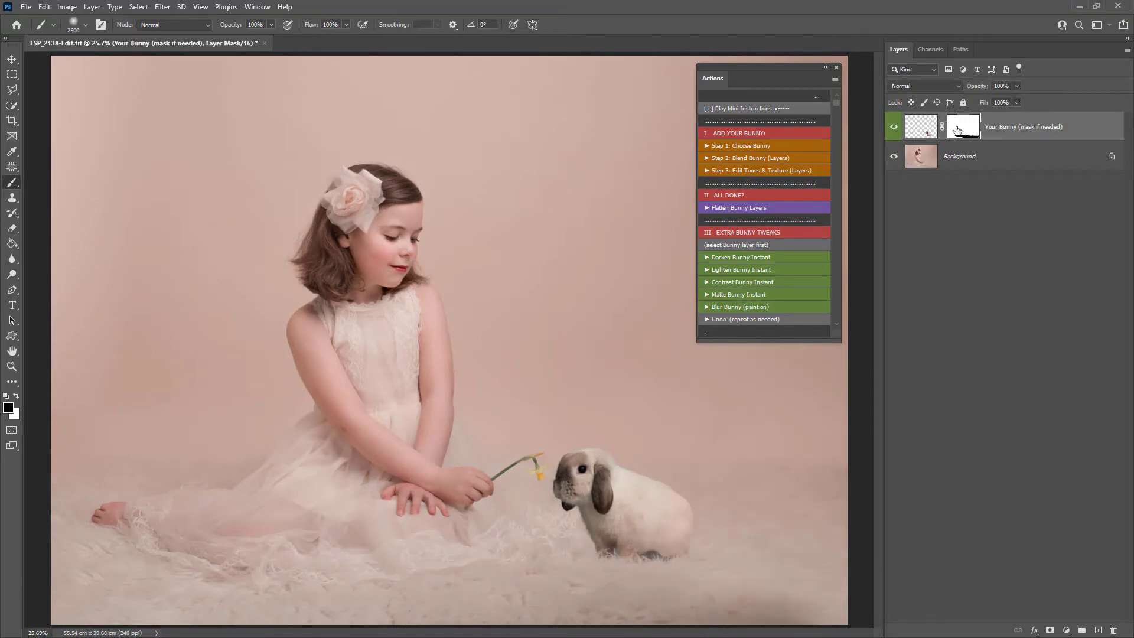
left_click(964, 126, "shift")
left_click(964, 126, "shift")
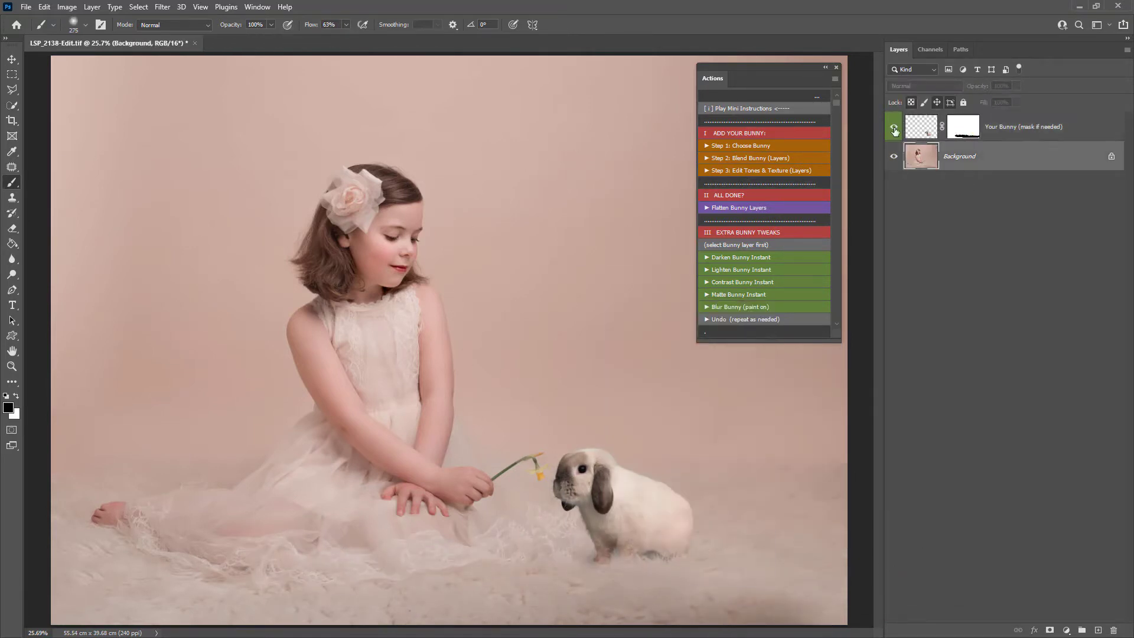
left_click_drag(783, 546, 776, 544)
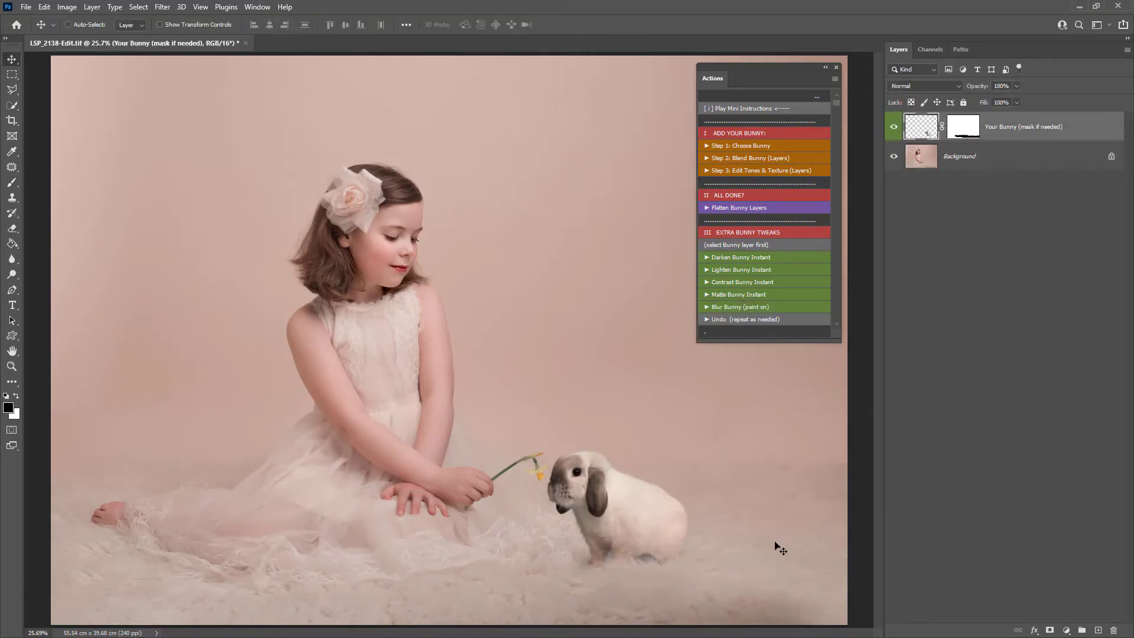
- Nudge the bunny slightly right and reselect its layer mask
left_click_drag(655, 529, 661, 528)
left_click(968, 137)
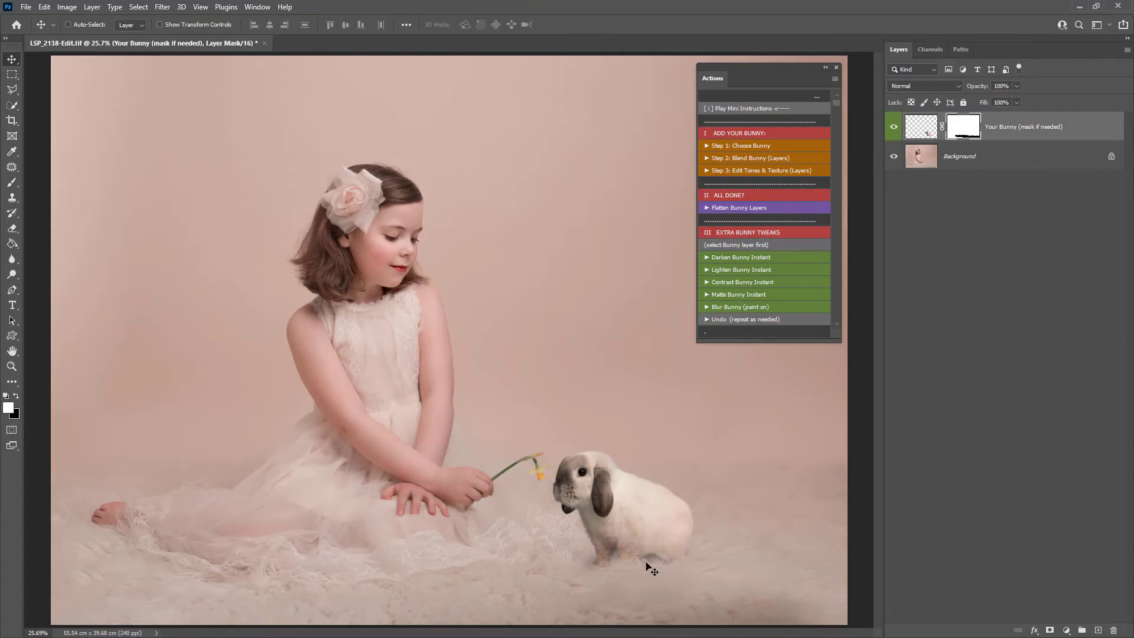